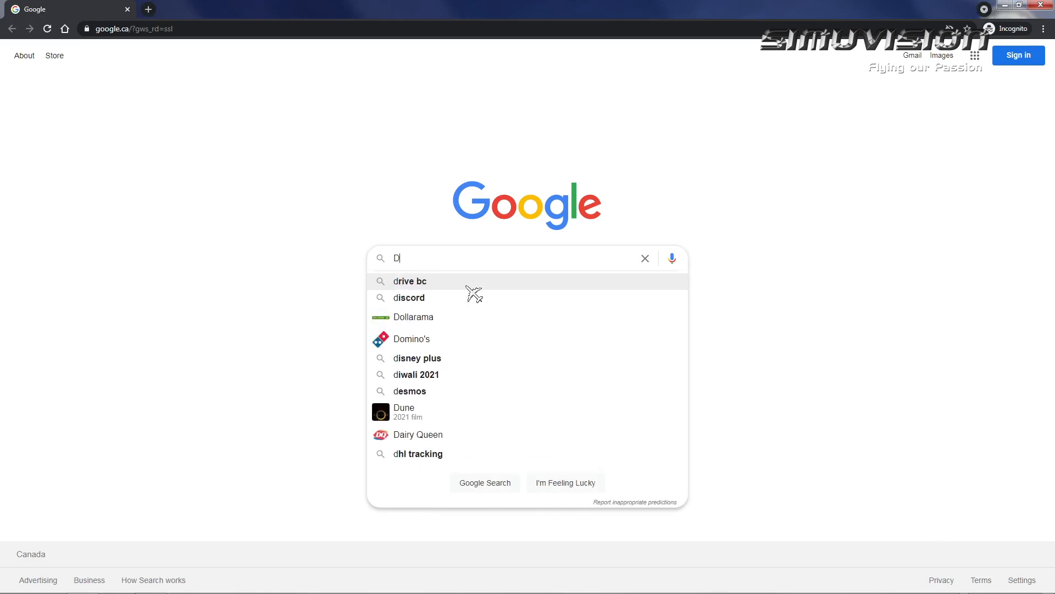
# - Search Google for DXTBMP and open the DXTBmp Texture tool page on mwgfx.co.uk
pyautogui.write('XT')
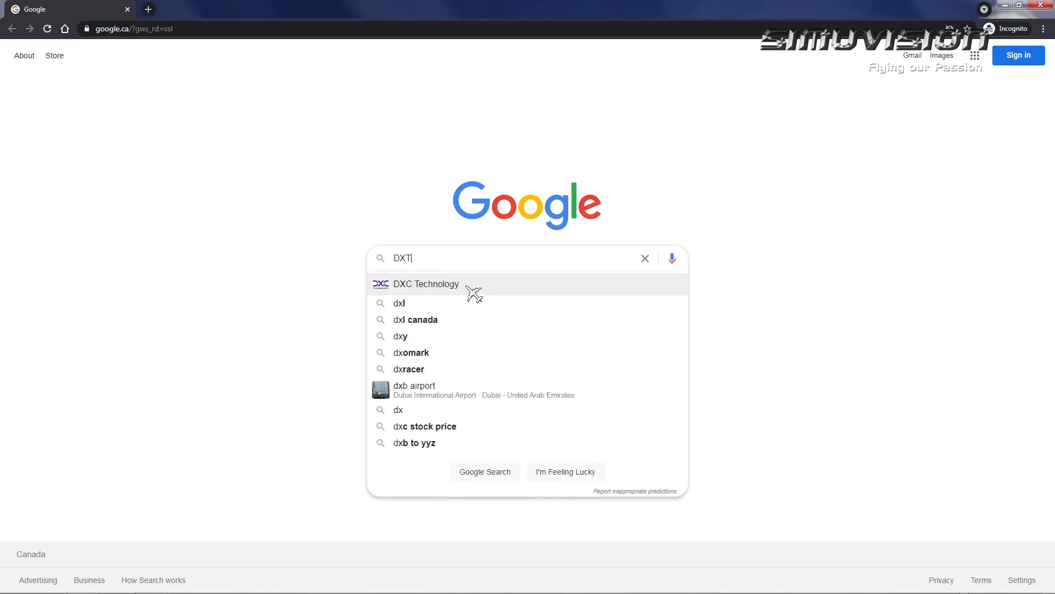
pyautogui.write('H')
pyautogui.press('BackSpace')
pyautogui.write('BMP')
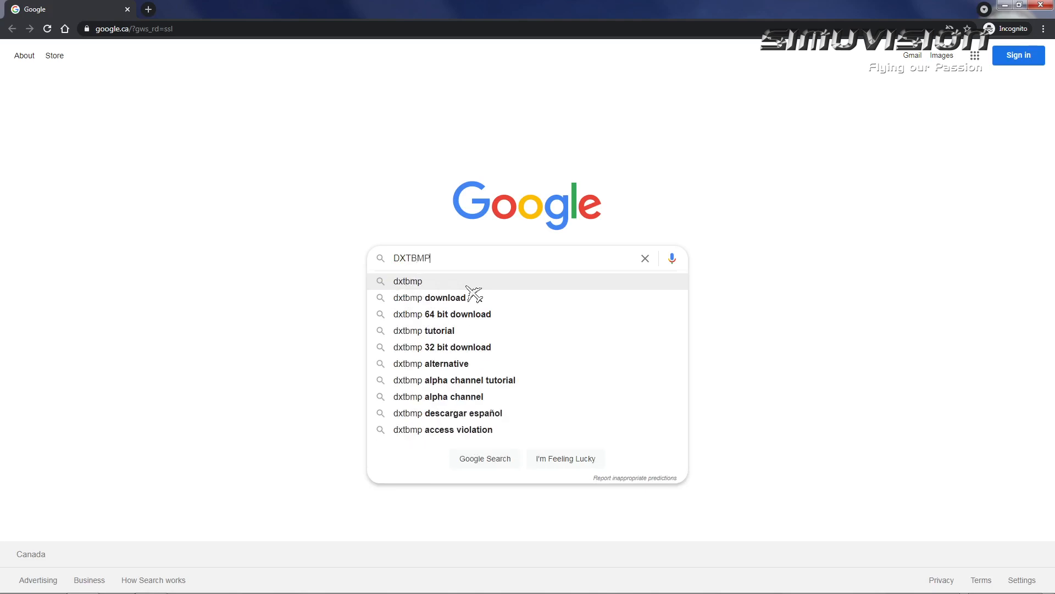
pyautogui.press('Return')
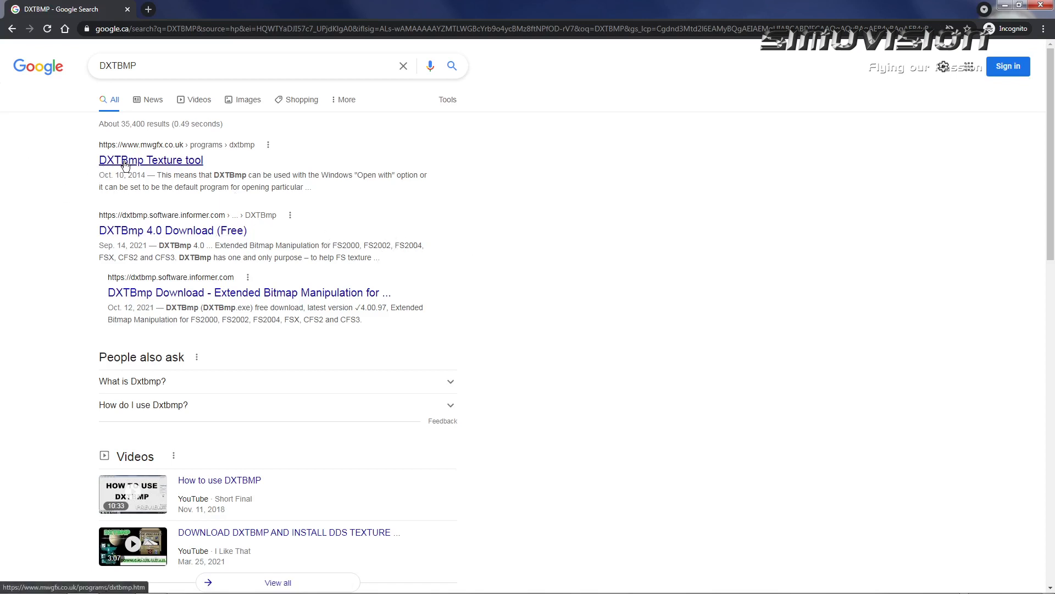
pyautogui.moveTo(89, 167); pyautogui.dragTo(201, 164)
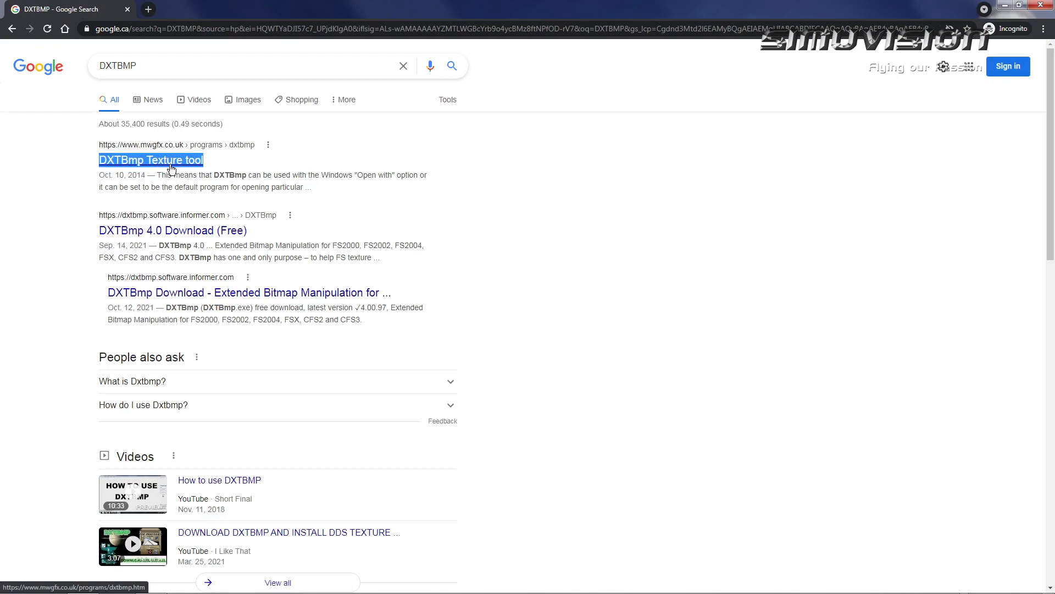
pyautogui.click(170, 169)
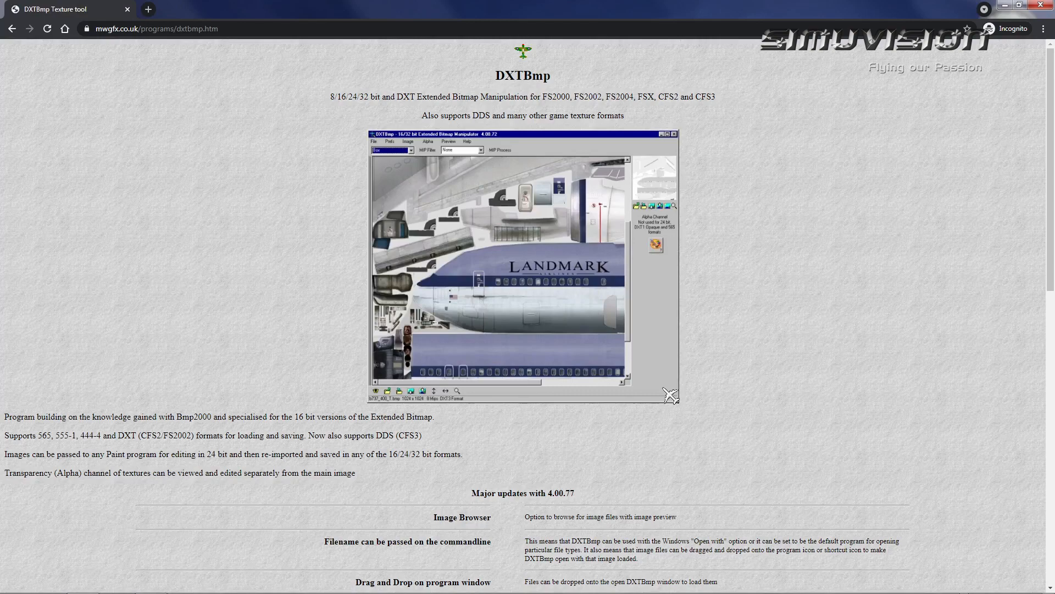
# - Download the dxtbmpx.exe self-installing archive from the end of the DXTBmp page
pyautogui.scroll(-1, 670, 395)
pyautogui.scroll(-9, 671, 395)
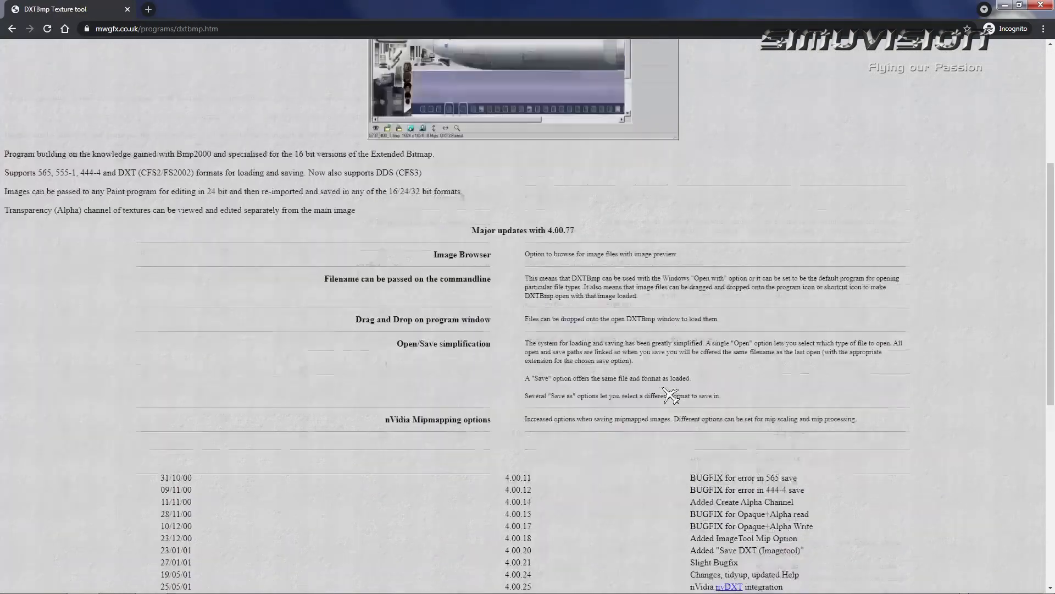
pyautogui.scroll(-2, 670, 395)
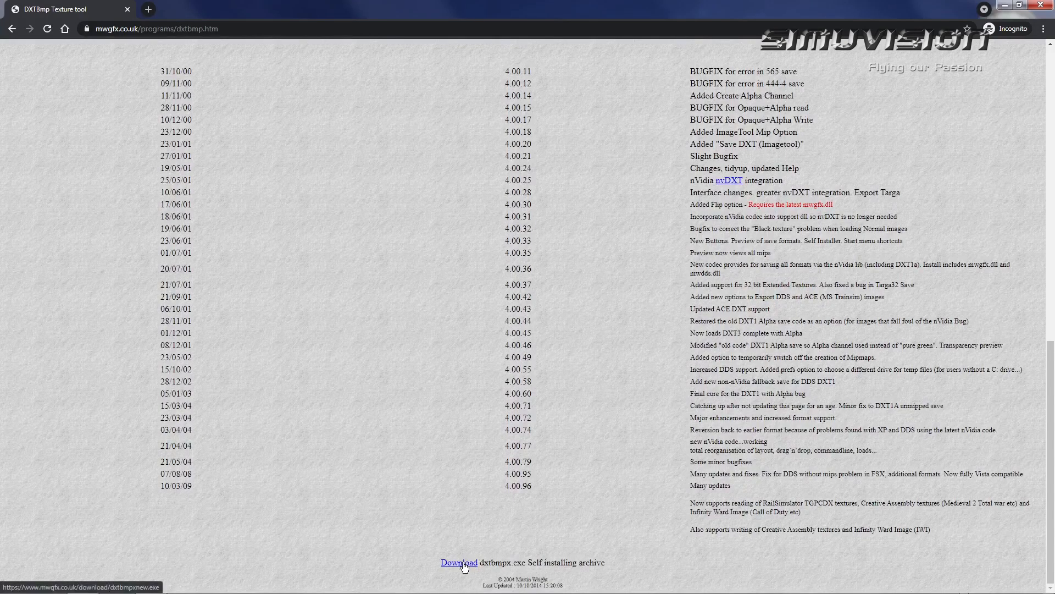
pyautogui.moveTo(439, 562); pyautogui.dragTo(484, 574)
pyautogui.click(458, 564)
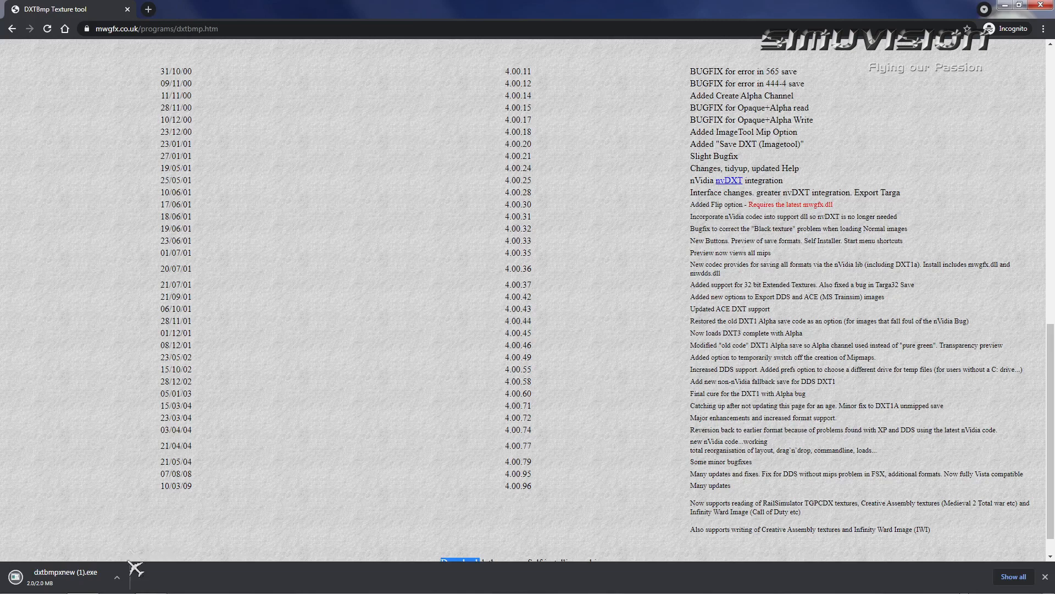
pyautogui.click(120, 578)
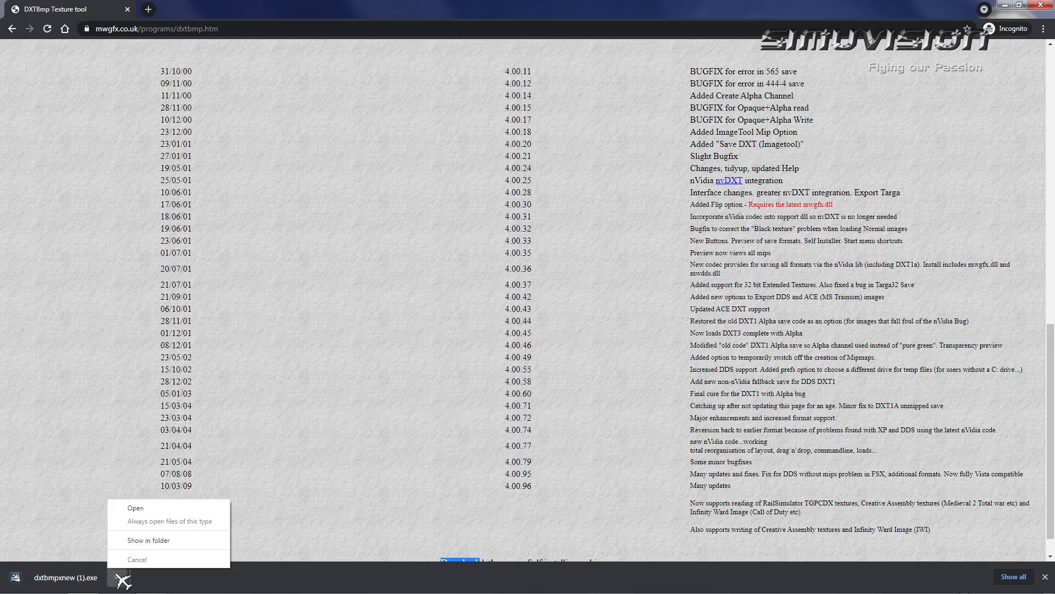
pyautogui.click(63, 577)
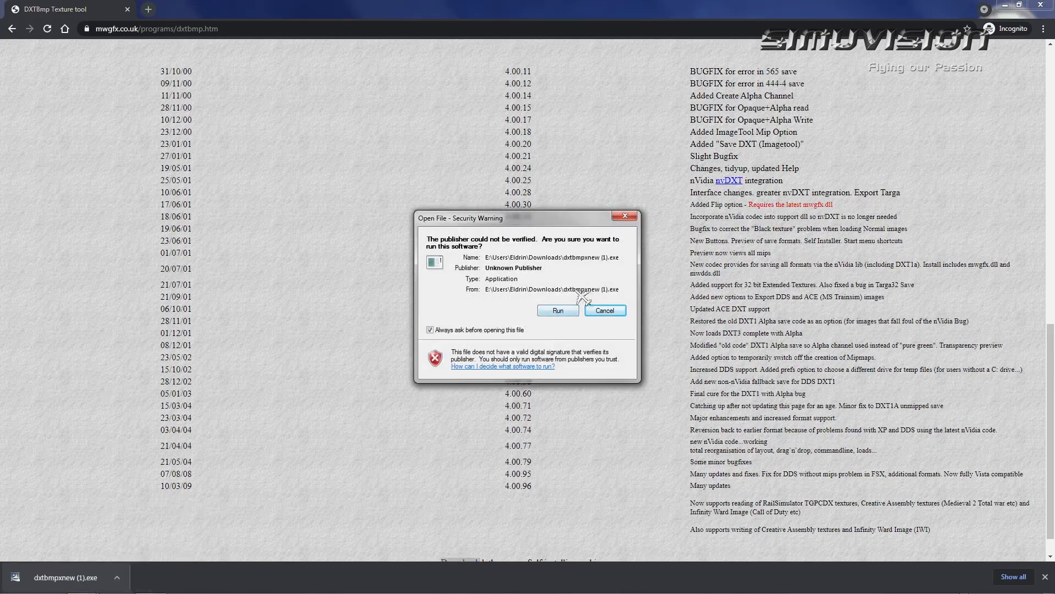
pyautogui.click(604, 311)
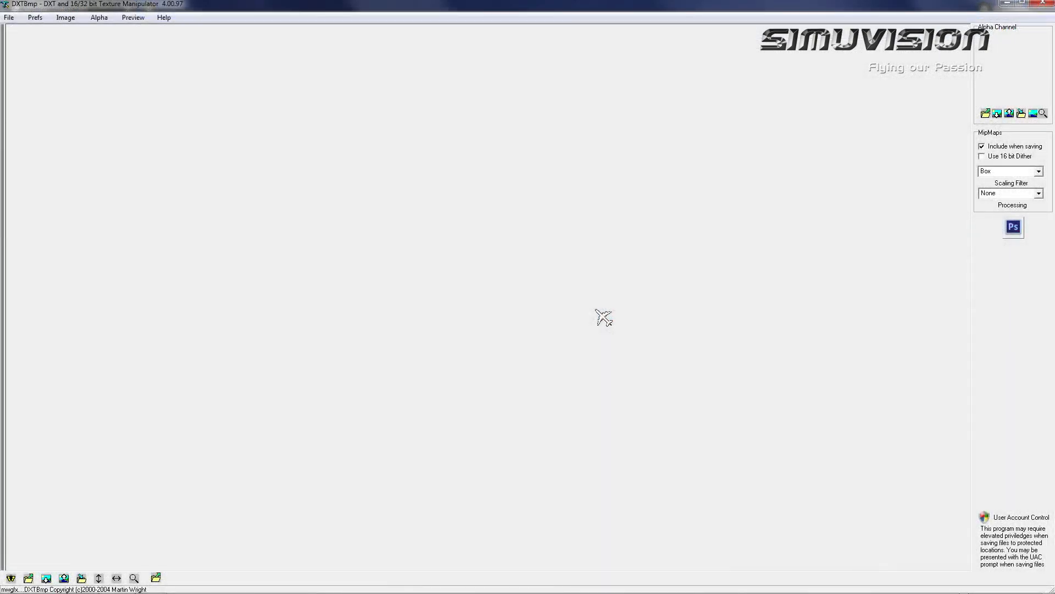
# - Switch to DXTBmp, browse for an image to the CAL192 folder in X-Plane 11's Cessna 172SP liveries, and leave without opening a file
pyautogui.click(16, 20)
pyautogui.click(24, 30)
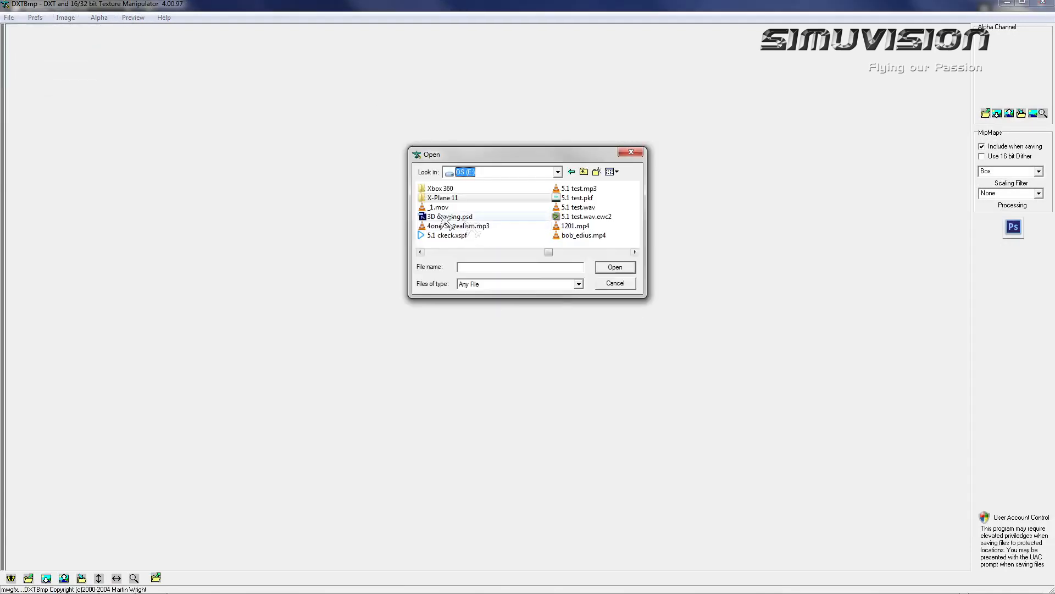
pyautogui.doubleClick(467, 199)
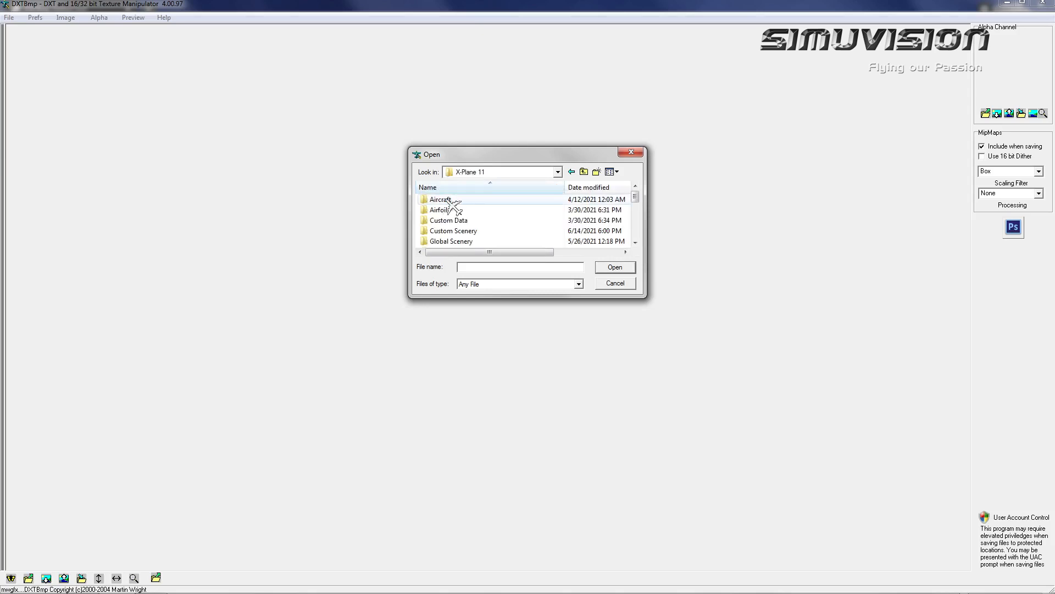
pyautogui.doubleClick(464, 201)
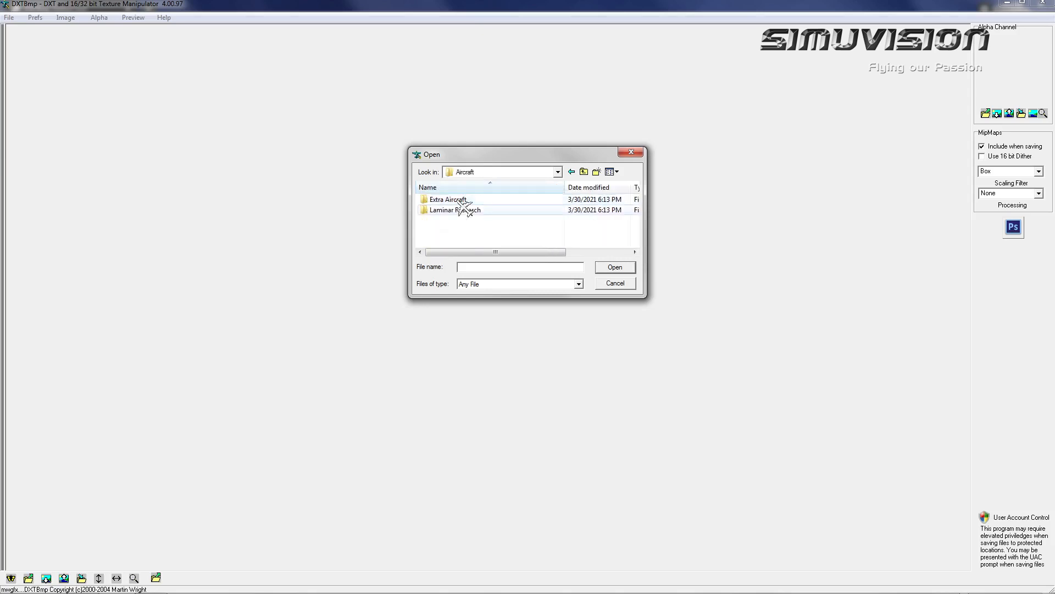
pyautogui.doubleClick(470, 210)
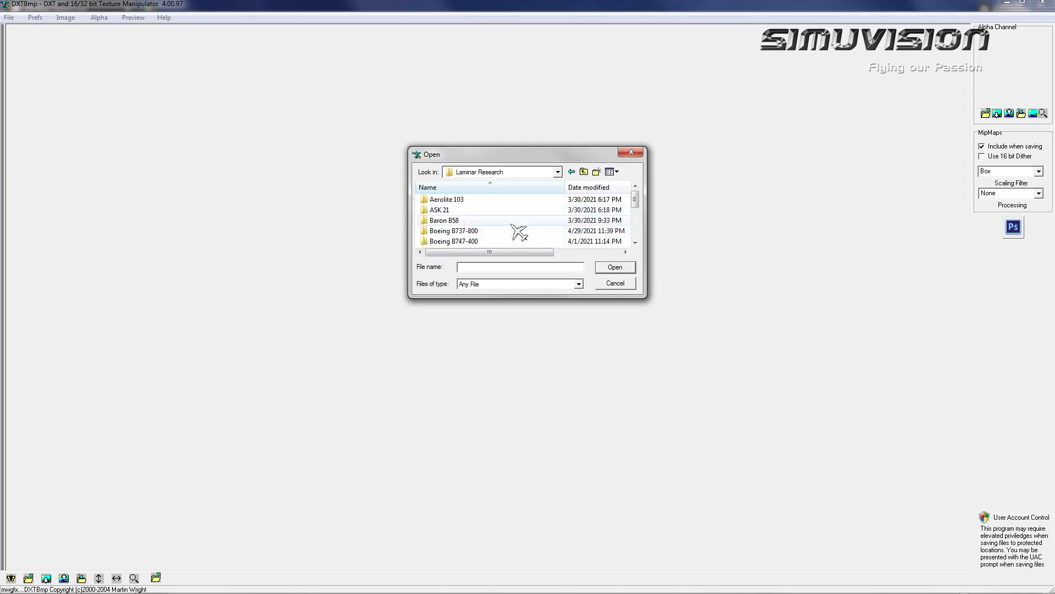
pyautogui.scroll(-4, 519, 232)
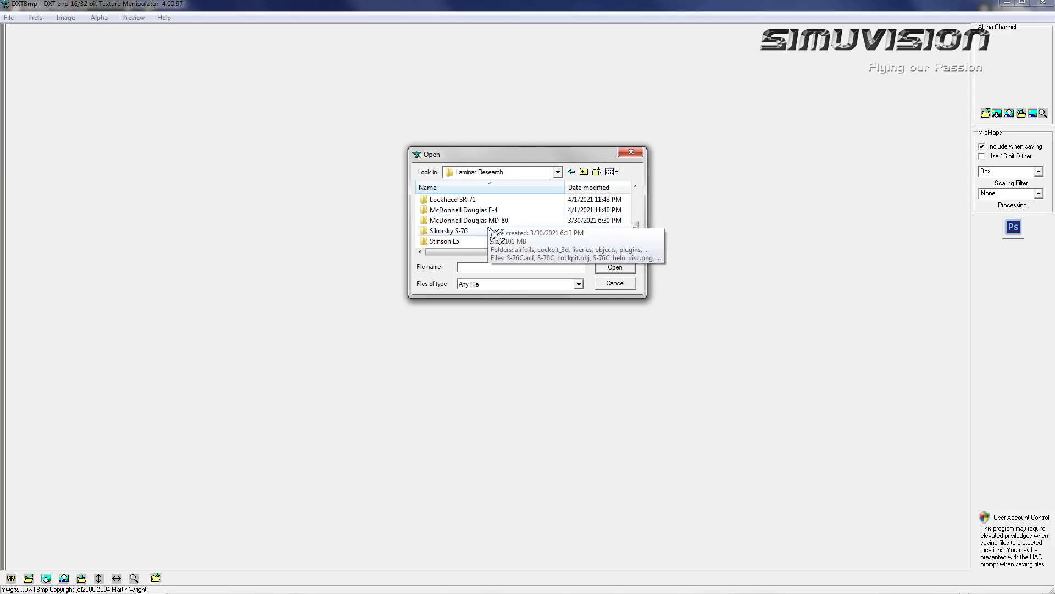
pyautogui.scroll(1, 496, 233)
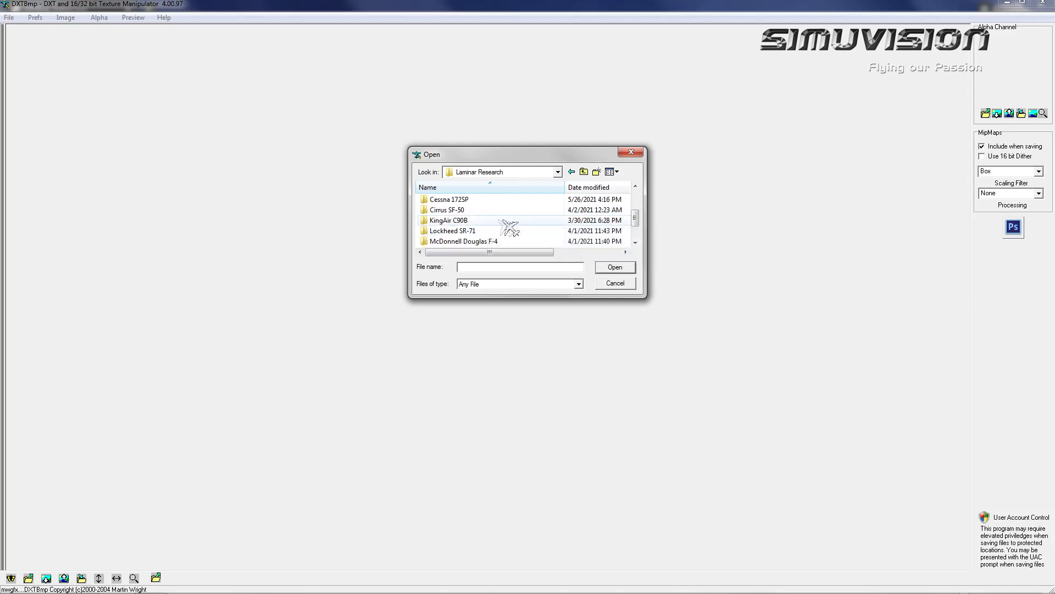
pyautogui.doubleClick(468, 202)
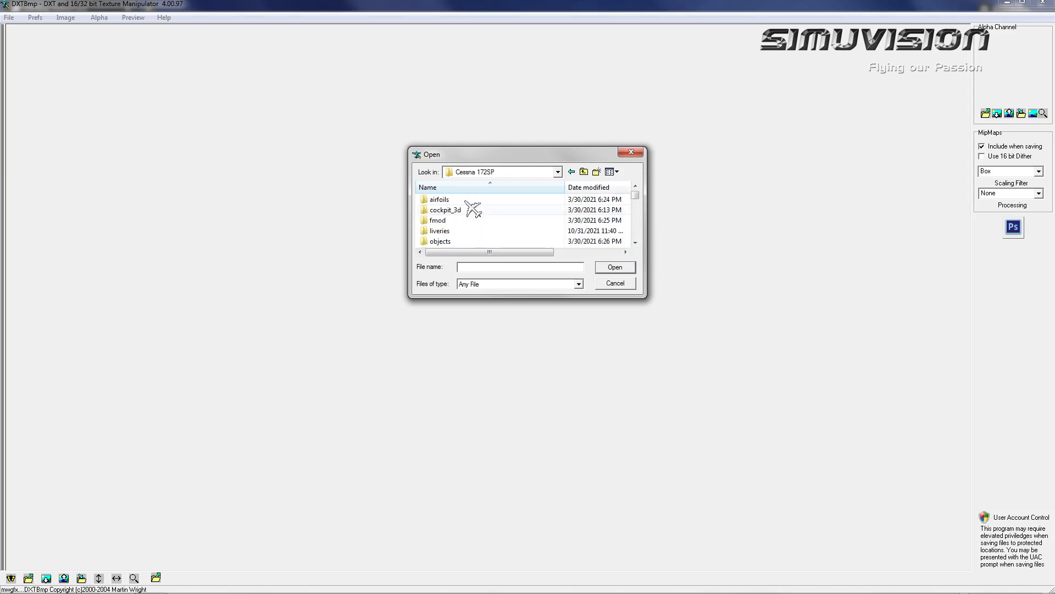
pyautogui.doubleClick(464, 231)
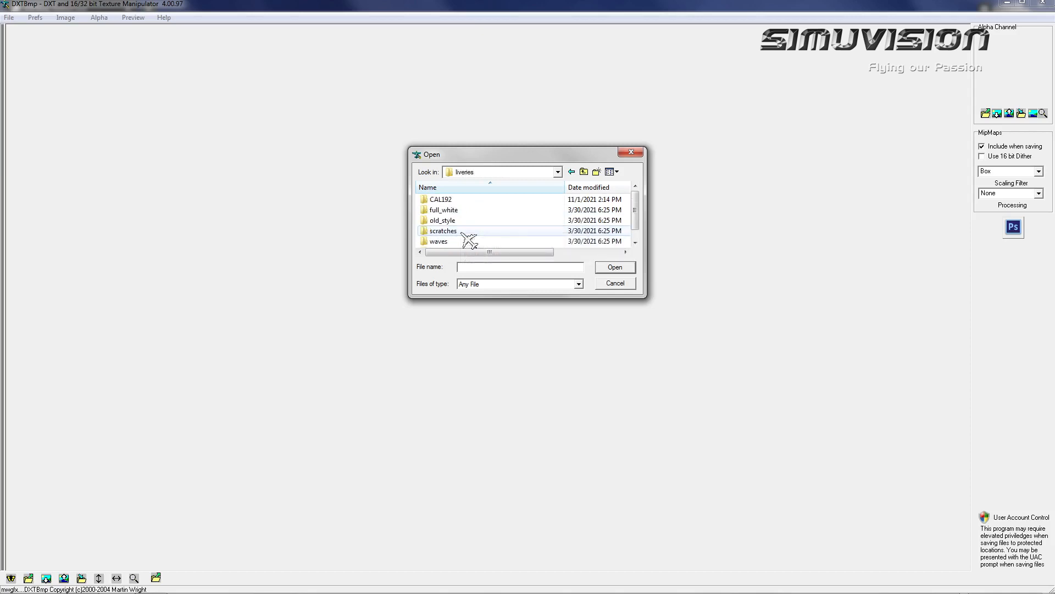
pyautogui.click(458, 201)
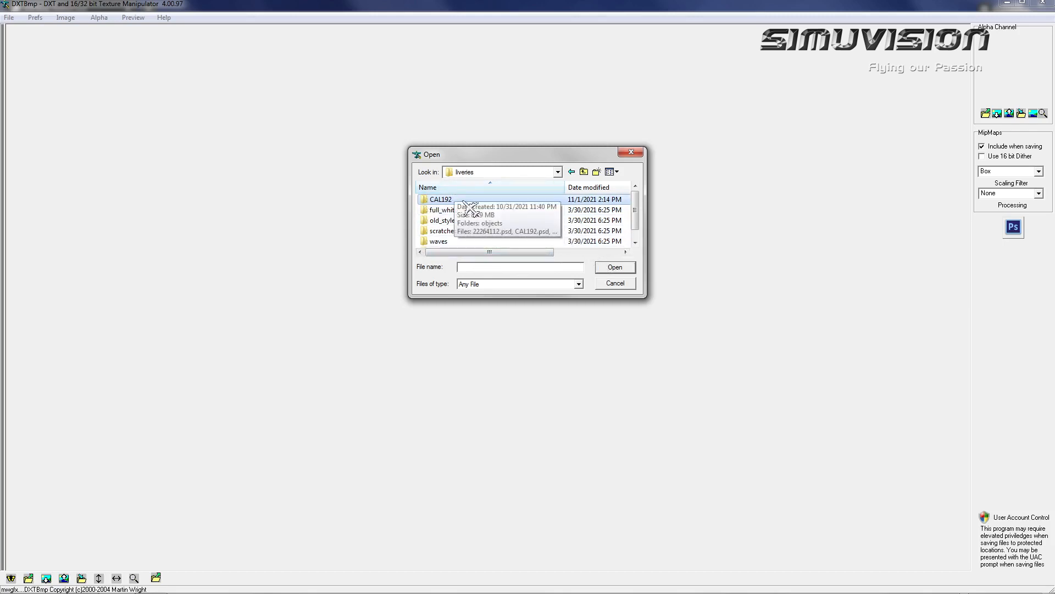
pyautogui.click(629, 287)
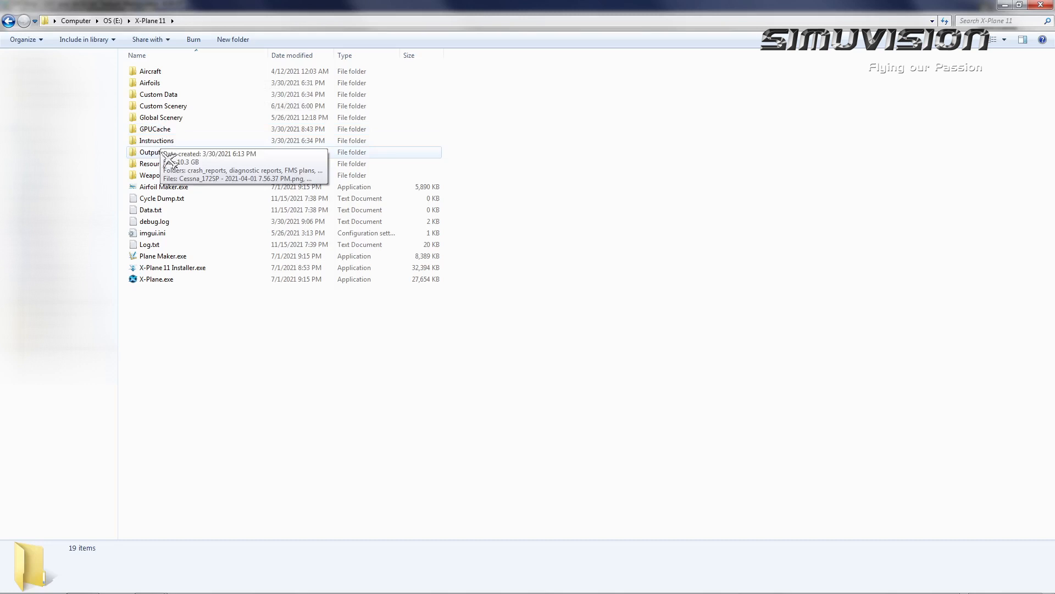
# - Switch to Windows Explorer and, from the X-Plane 11 folder, go to Aircraft > Laminar Research > Cessna 172SP > liveries
pyautogui.doubleClick(166, 72)
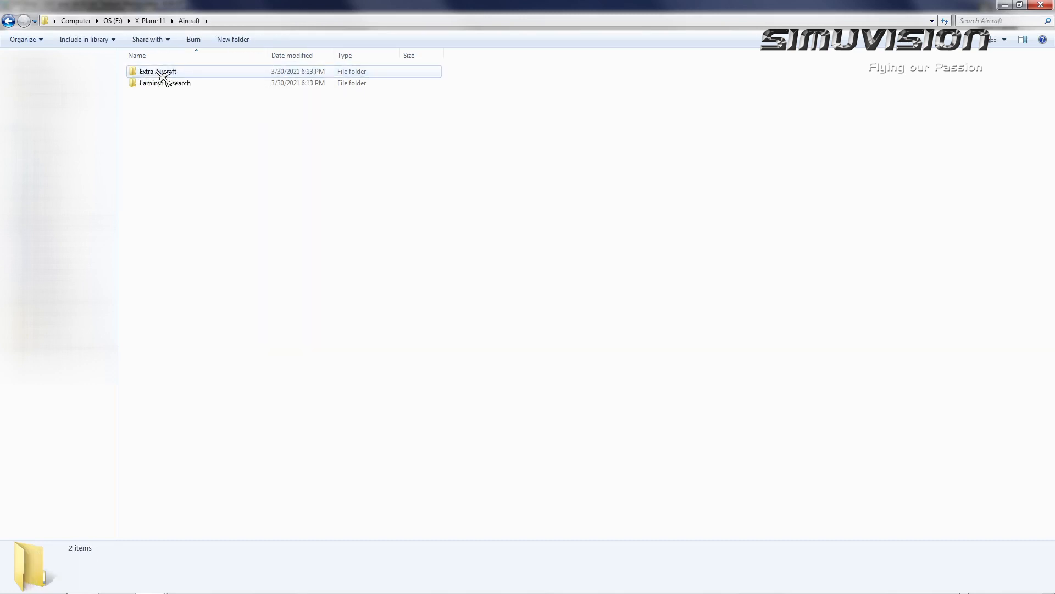
pyautogui.doubleClick(168, 83)
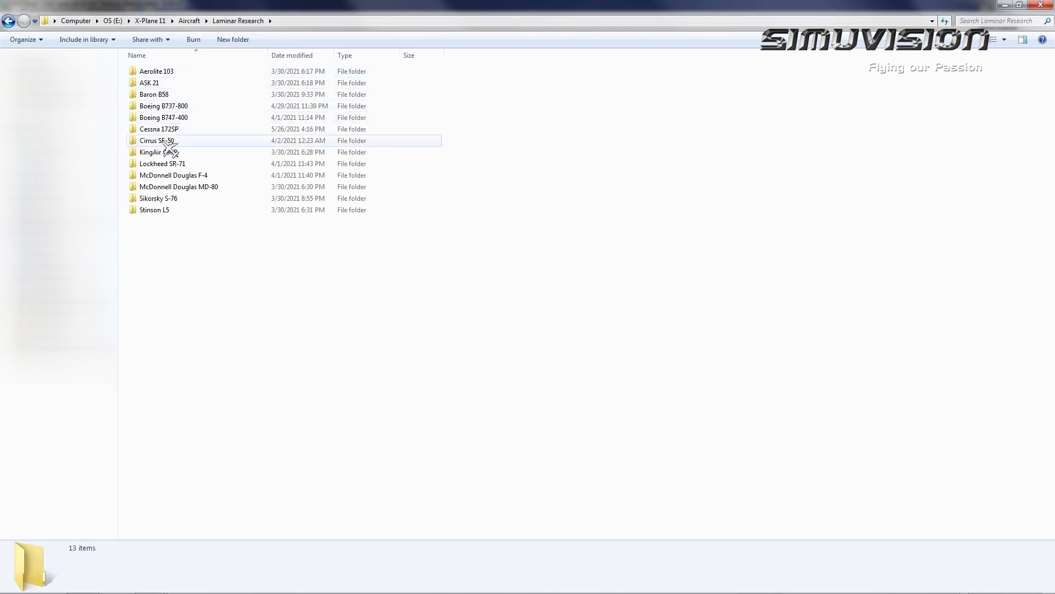
pyautogui.doubleClick(165, 131)
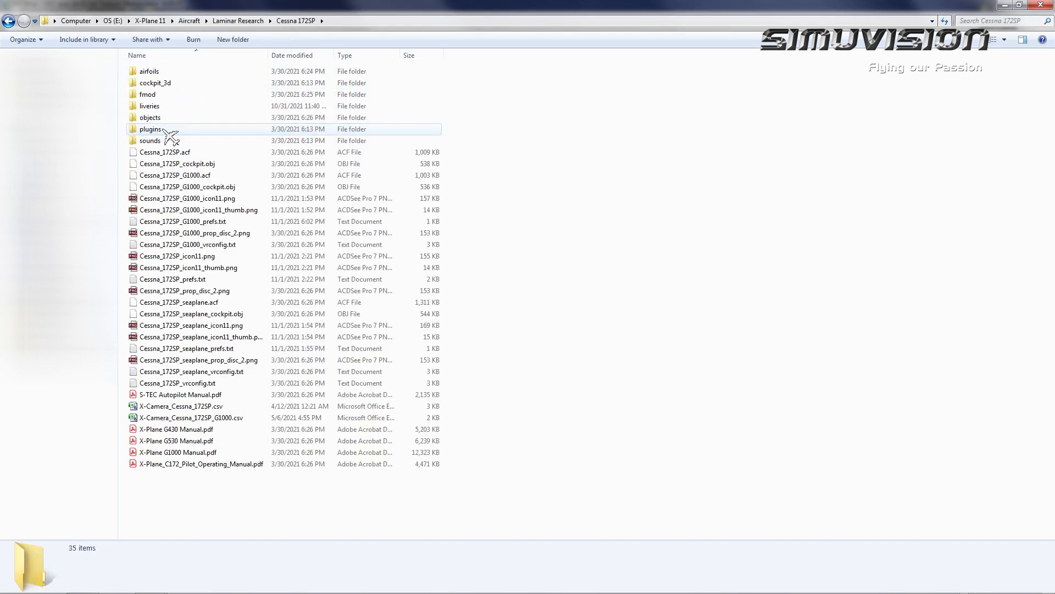
pyautogui.doubleClick(160, 106)
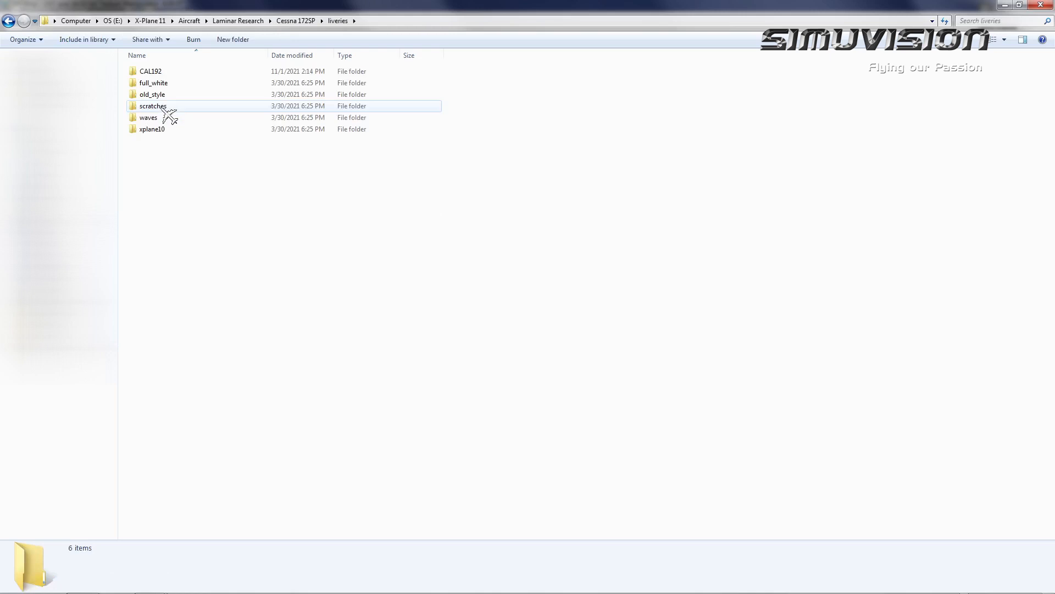
# - Make a duplicate of the full_white livery folder inside the liveries folder
pyautogui.click(173, 85)
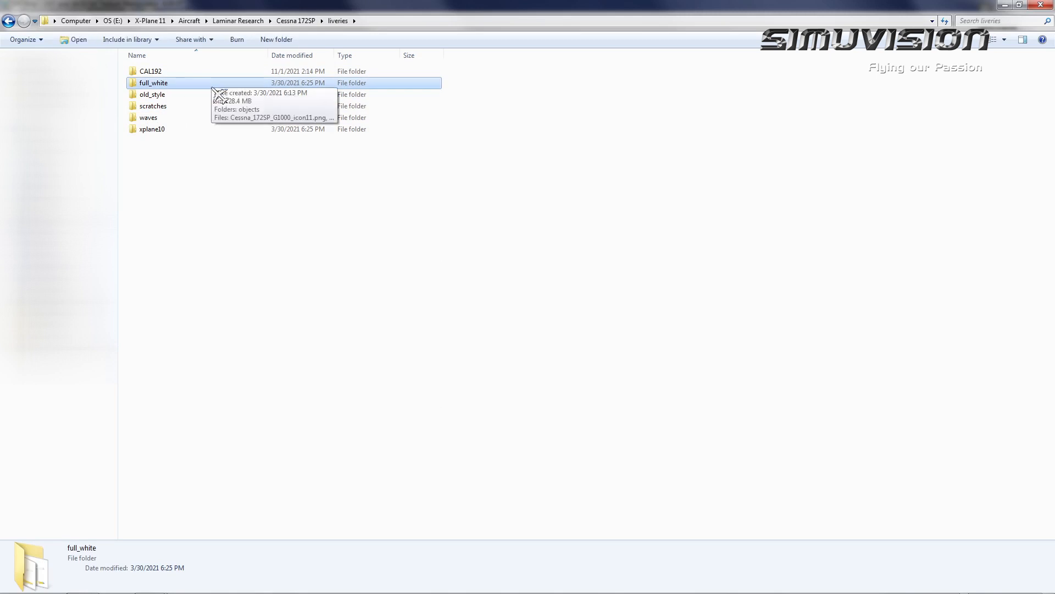
pyautogui.rightClick(212, 88)
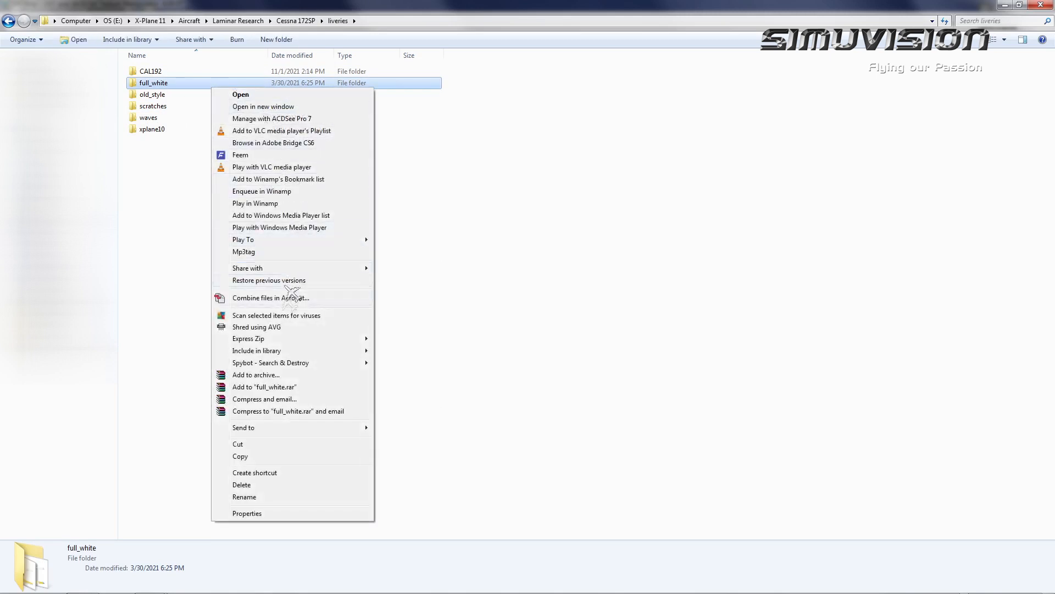
pyautogui.click(247, 456)
pyautogui.rightClick(335, 280)
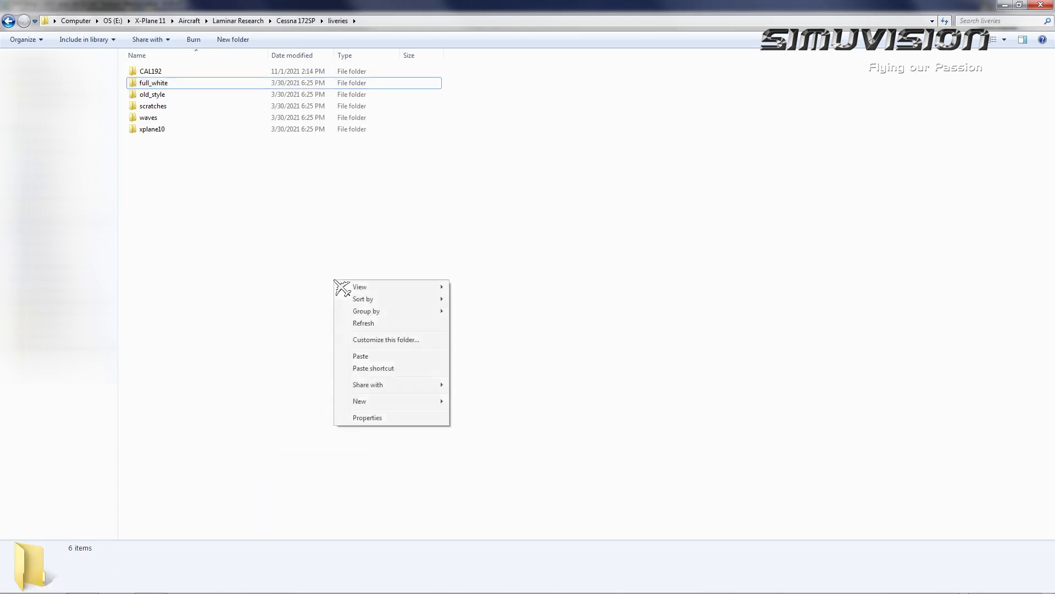
pyautogui.click(375, 357)
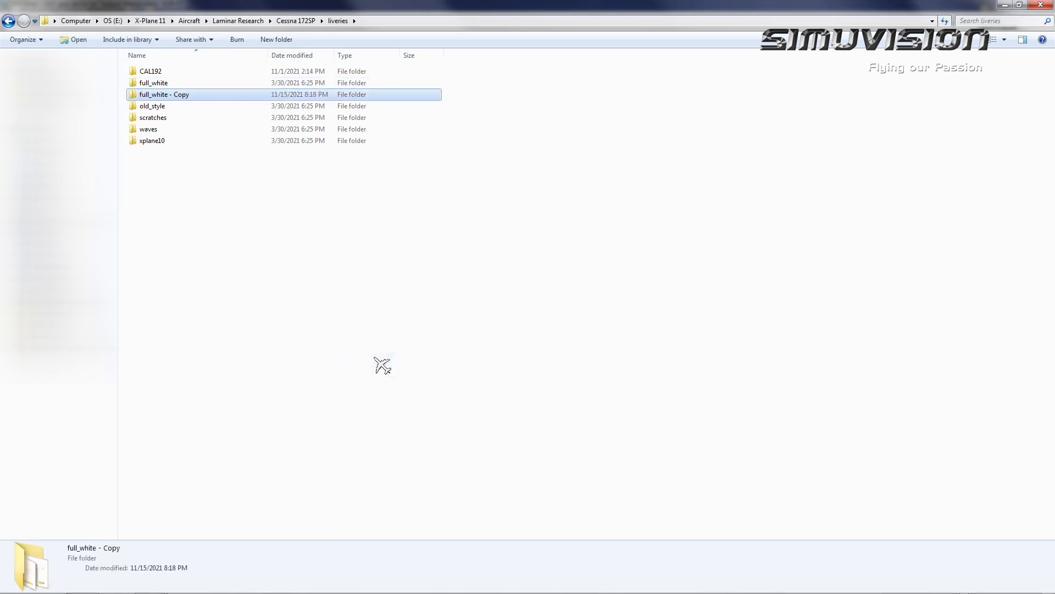
# - Rename the duplicated full_white folder to Sample Texture
pyautogui.rightClick(207, 92)
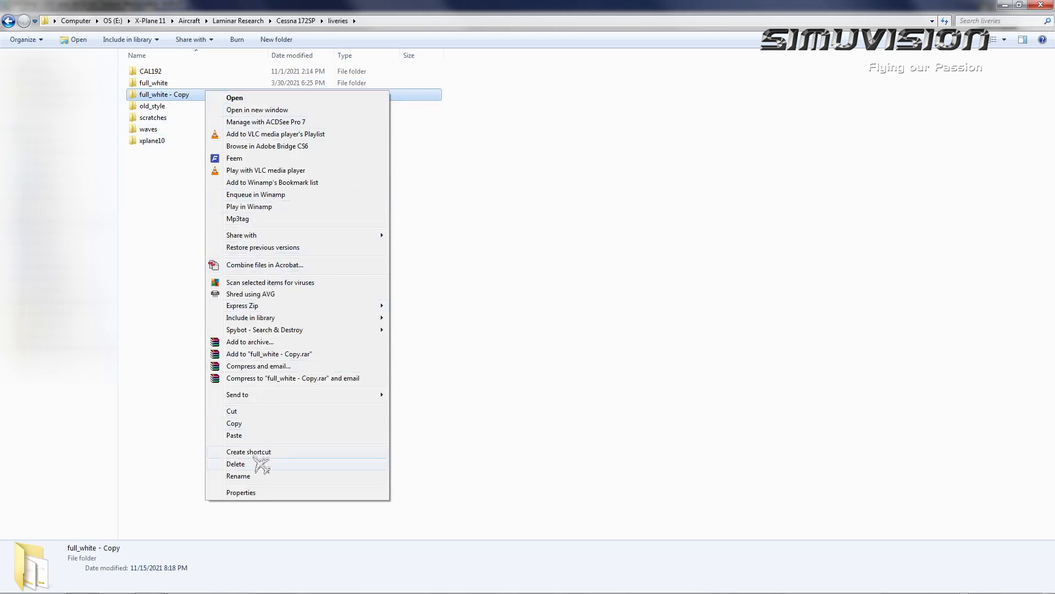
pyautogui.click(252, 477)
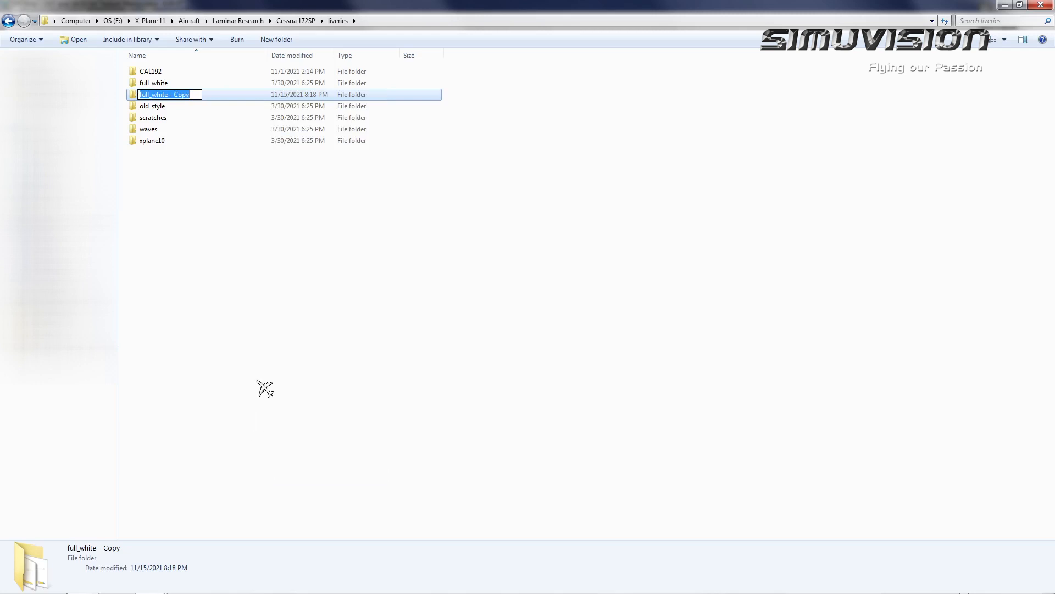
pyautogui.write('sAM')
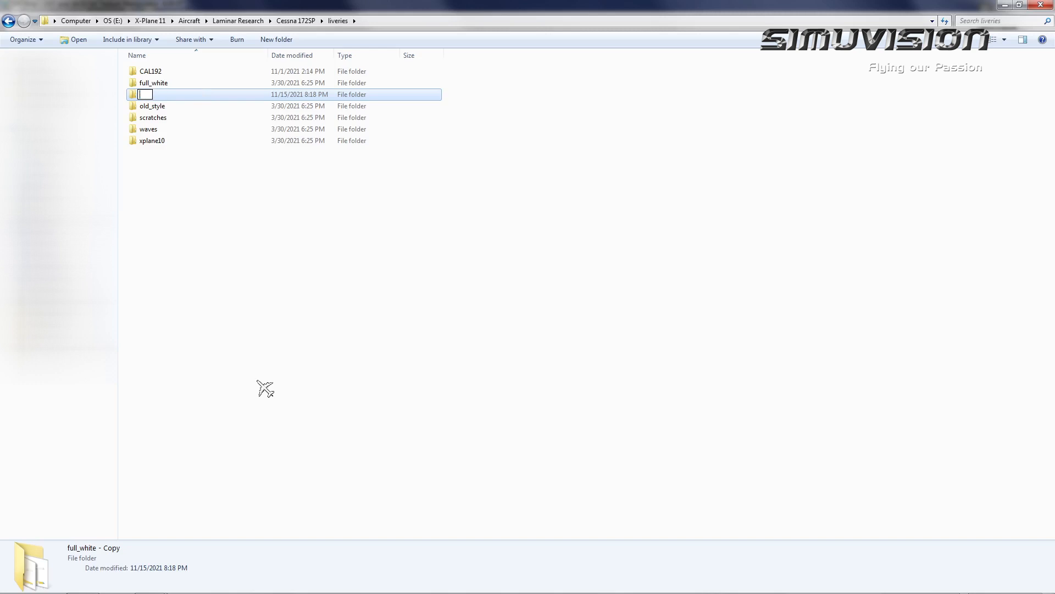
pyautogui.press('capslock')
pyautogui.write('Sam')
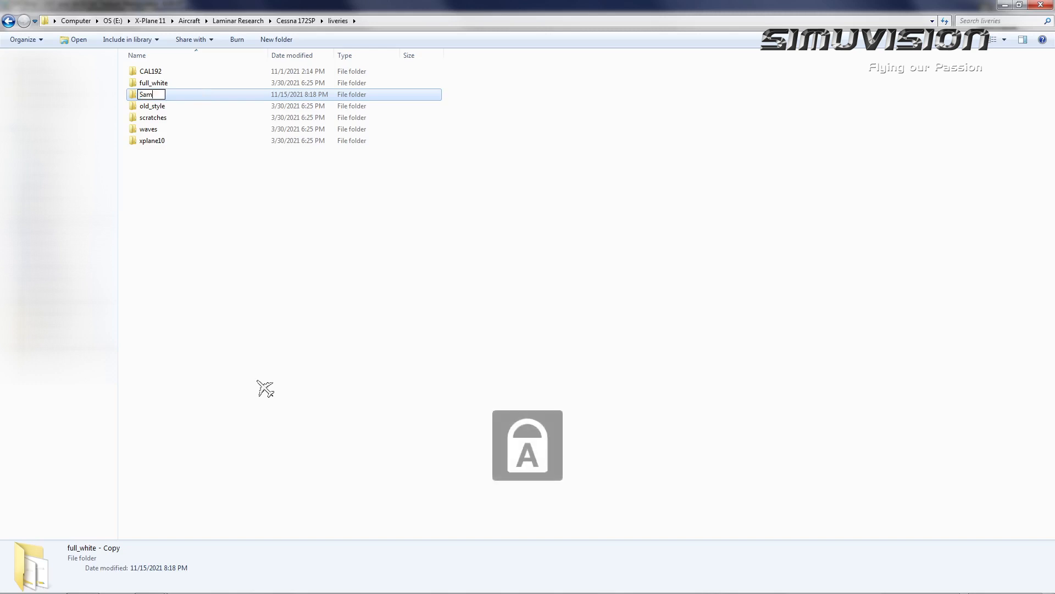
pyautogui.write('ple Texture')
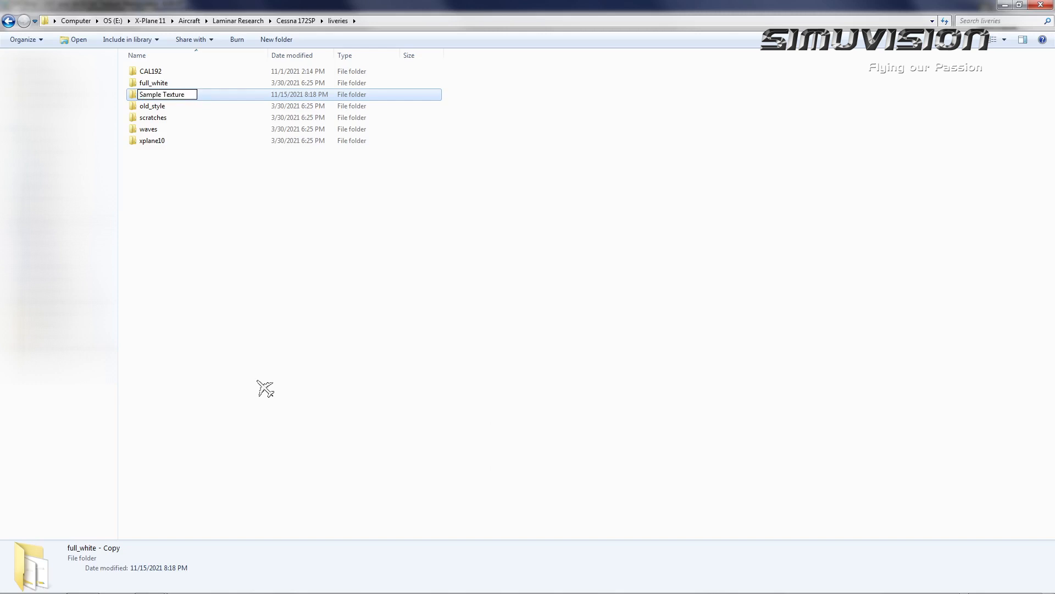
pyautogui.press('Return')
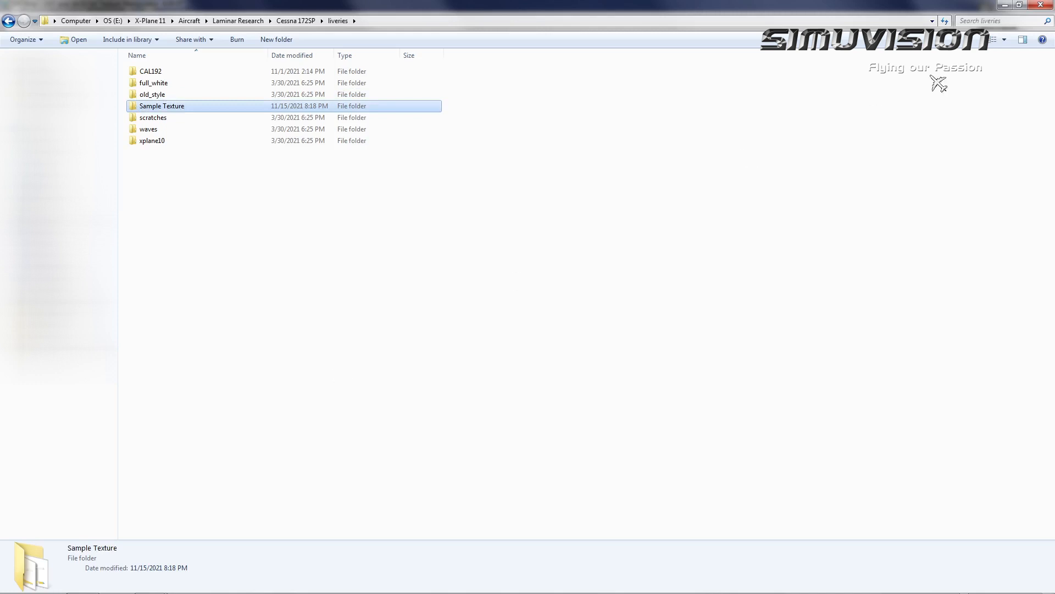
# - Switch to DXTBmp and browse for an image to open in X-Plane 11 > Aircraft > Laminar Research > Cessna 172SP > liveries
pyautogui.click(1044, 13)
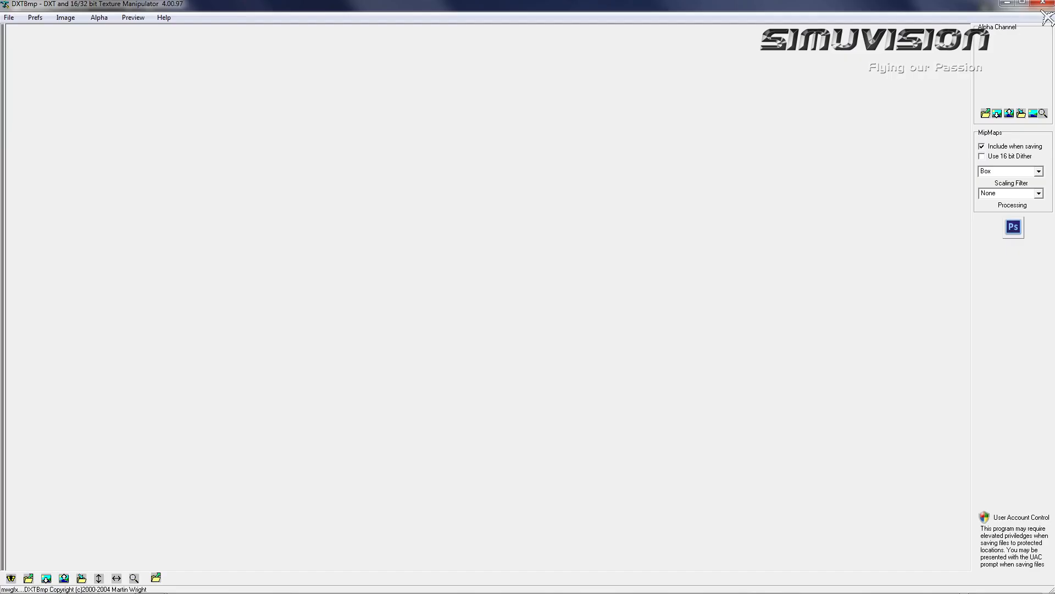
pyautogui.click(9, 17)
pyautogui.click(27, 31)
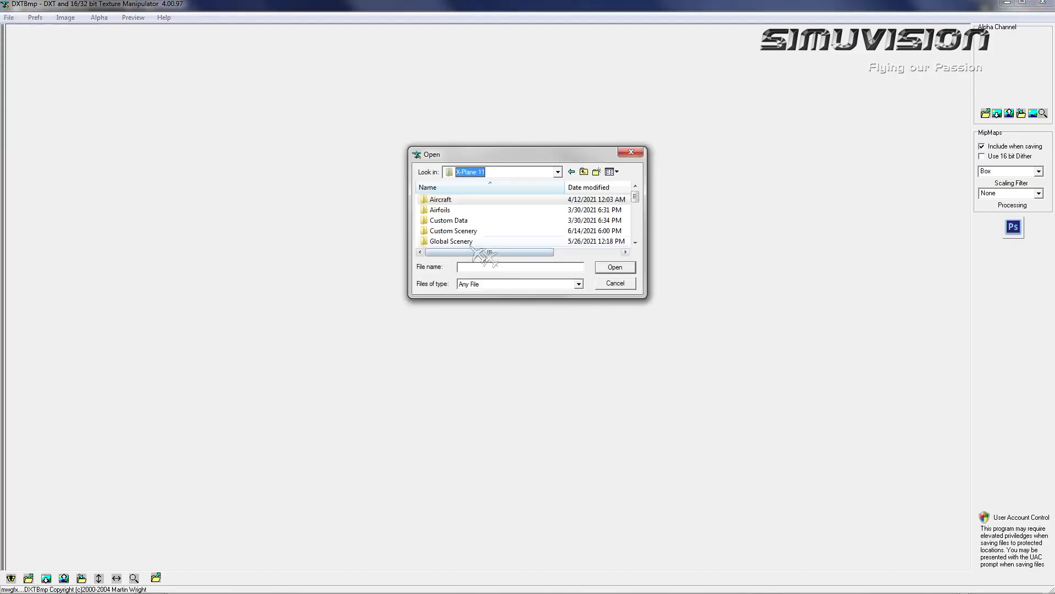
pyautogui.doubleClick(462, 200)
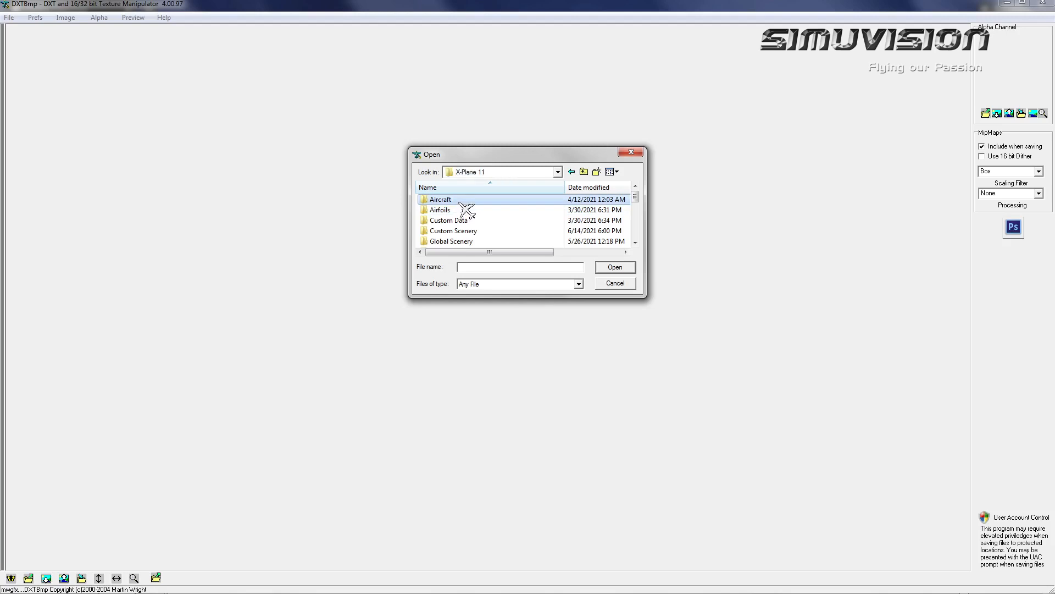
pyautogui.doubleClick(466, 209)
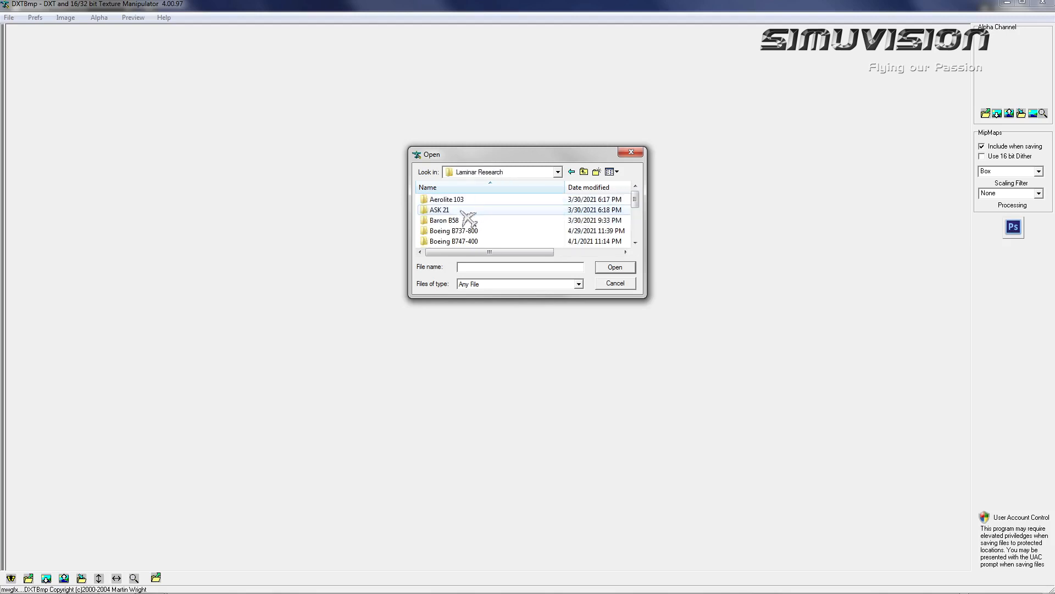
pyautogui.scroll(-1, 473, 242)
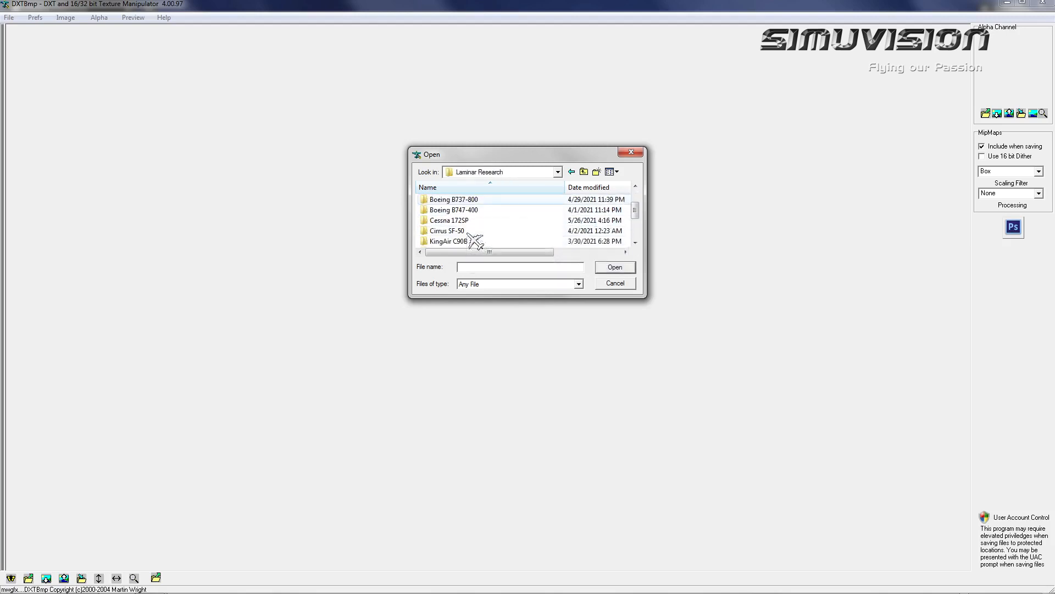
pyautogui.doubleClick(472, 221)
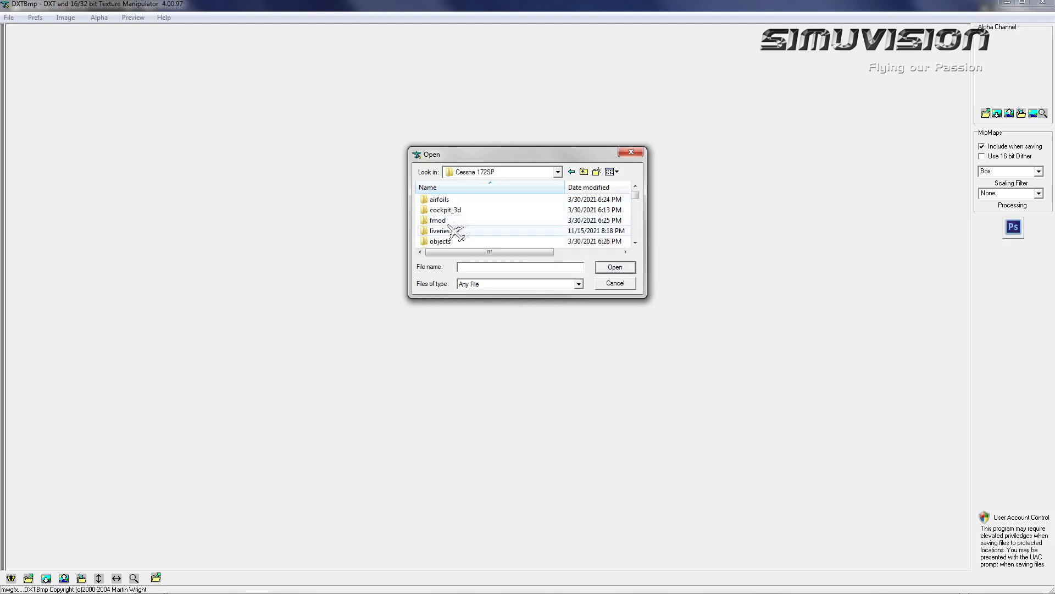
pyautogui.doubleClick(447, 231)
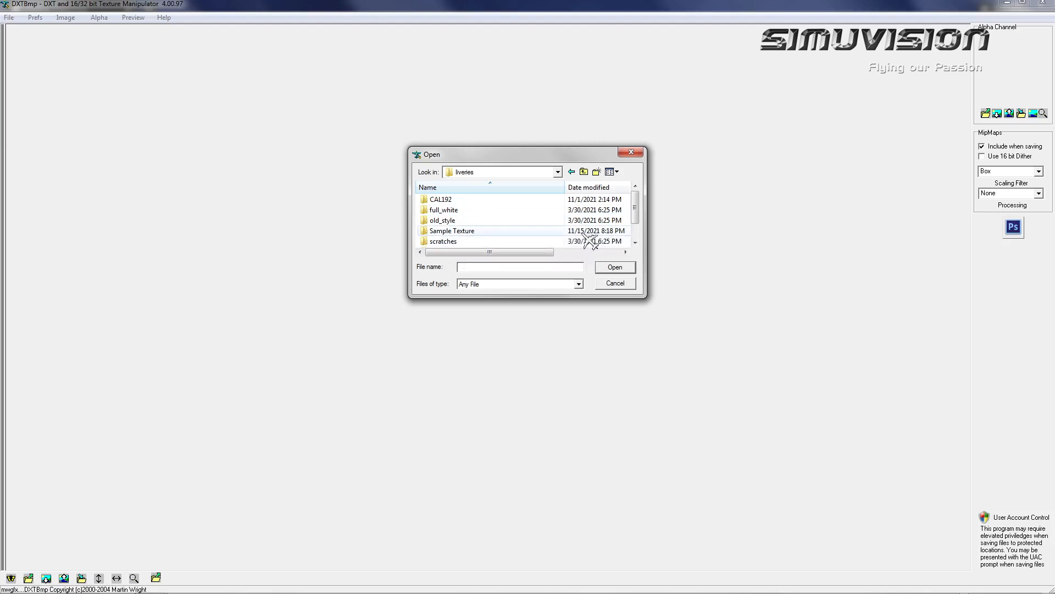
# - Open fuselage.dds from the objects folder inside the Sample Texture livery
pyautogui.doubleClick(522, 232)
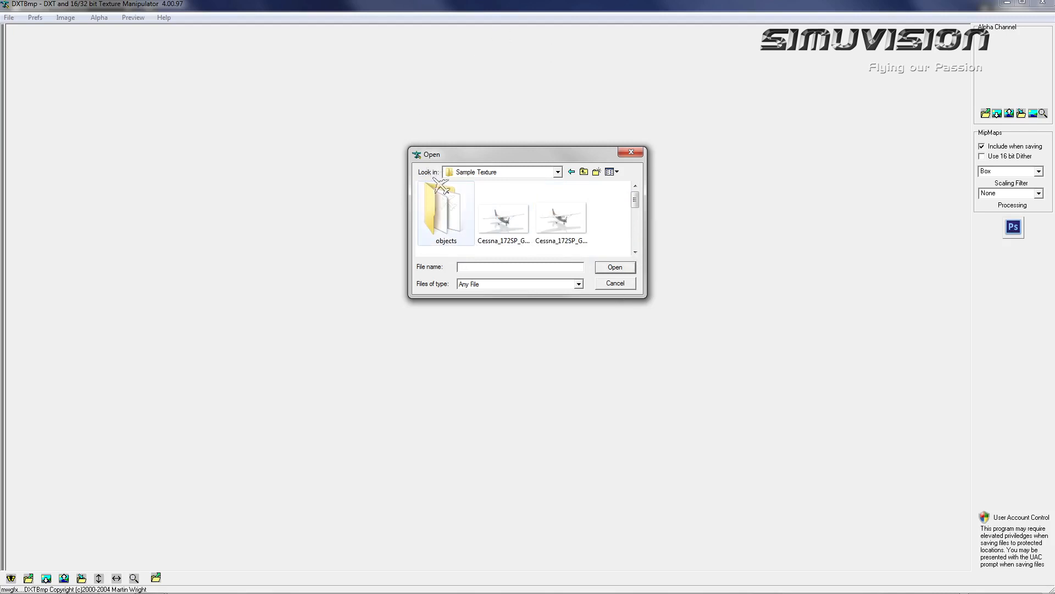
pyautogui.doubleClick(458, 231)
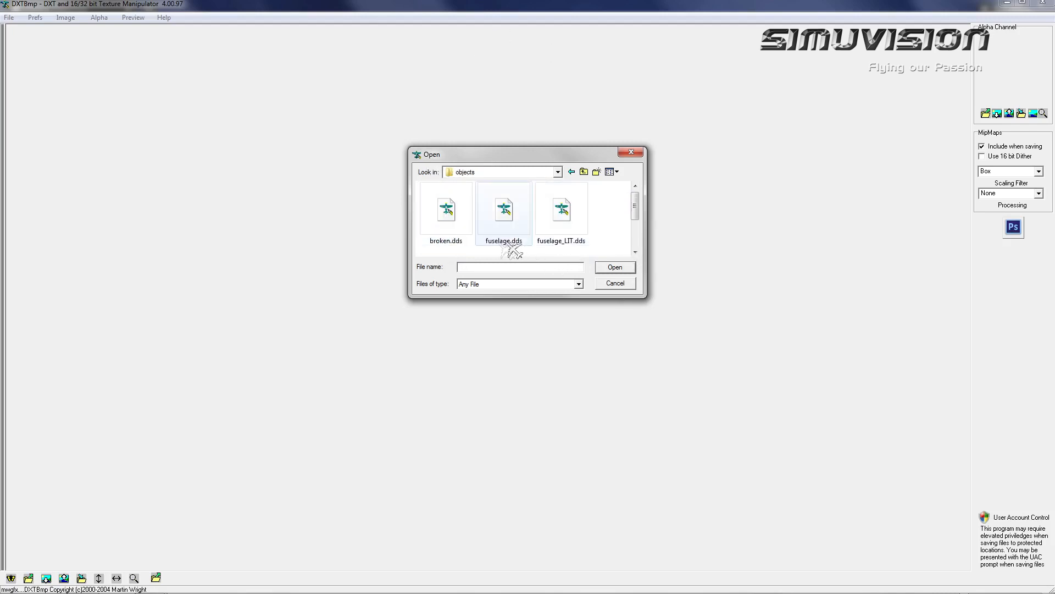
pyautogui.click(635, 252)
pyautogui.moveTo(638, 236); pyautogui.dragTo(640, 207)
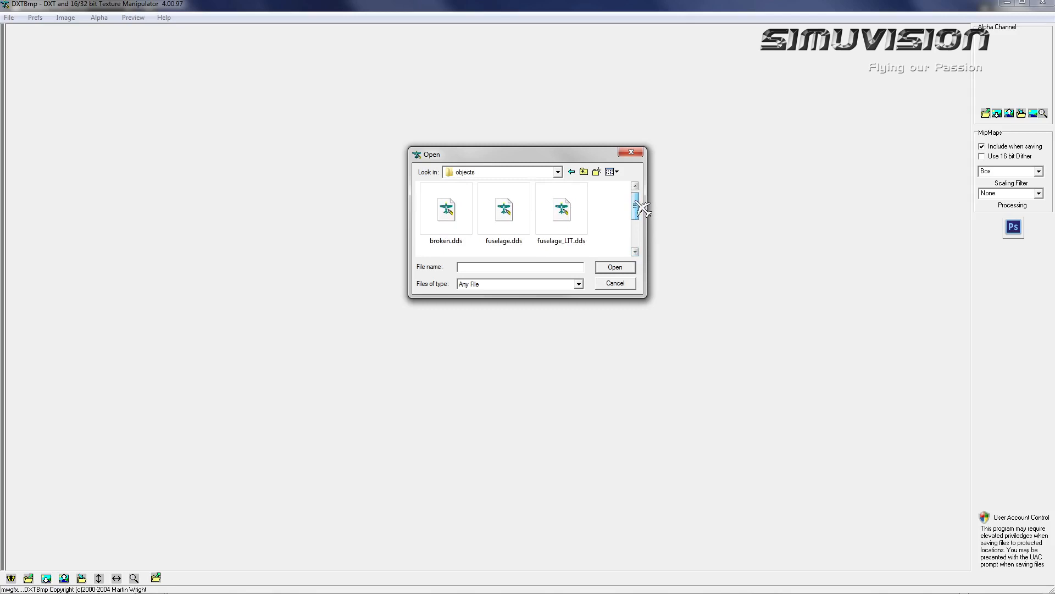
pyautogui.click(521, 222)
pyautogui.click(613, 267)
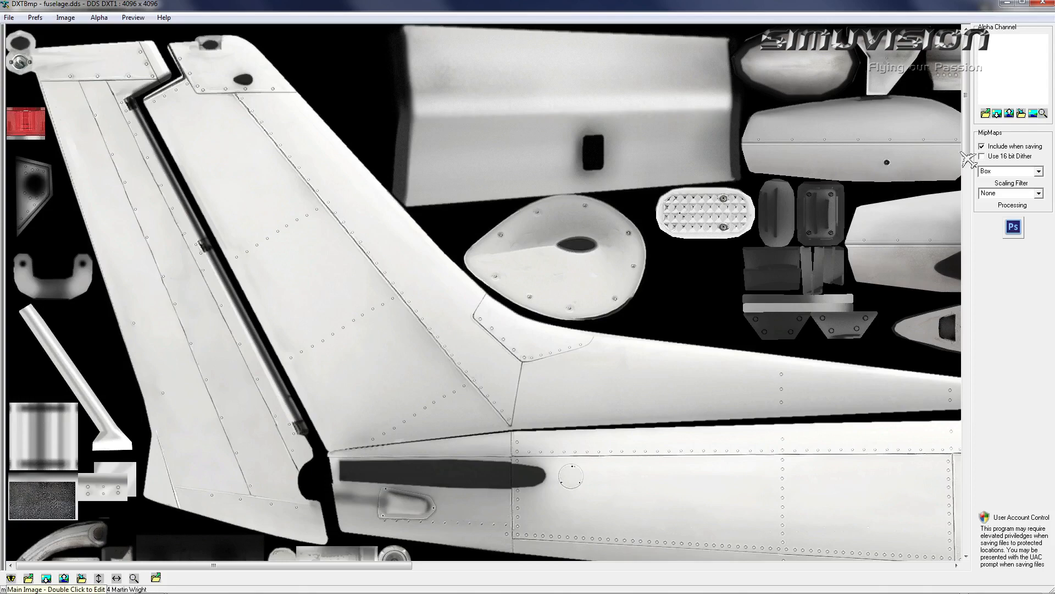
# - Look over the fuselage texture and send it to Photoshop as the external editor
pyautogui.moveTo(965, 146); pyautogui.dragTo(971, 285)
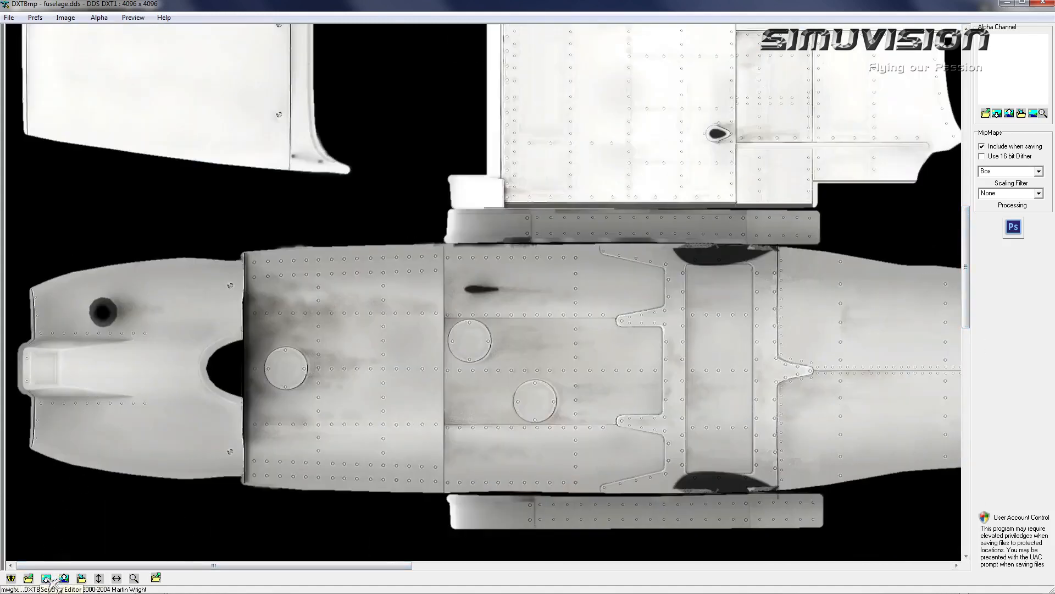
pyautogui.click(9, 18)
pyautogui.moveTo(49, 19)
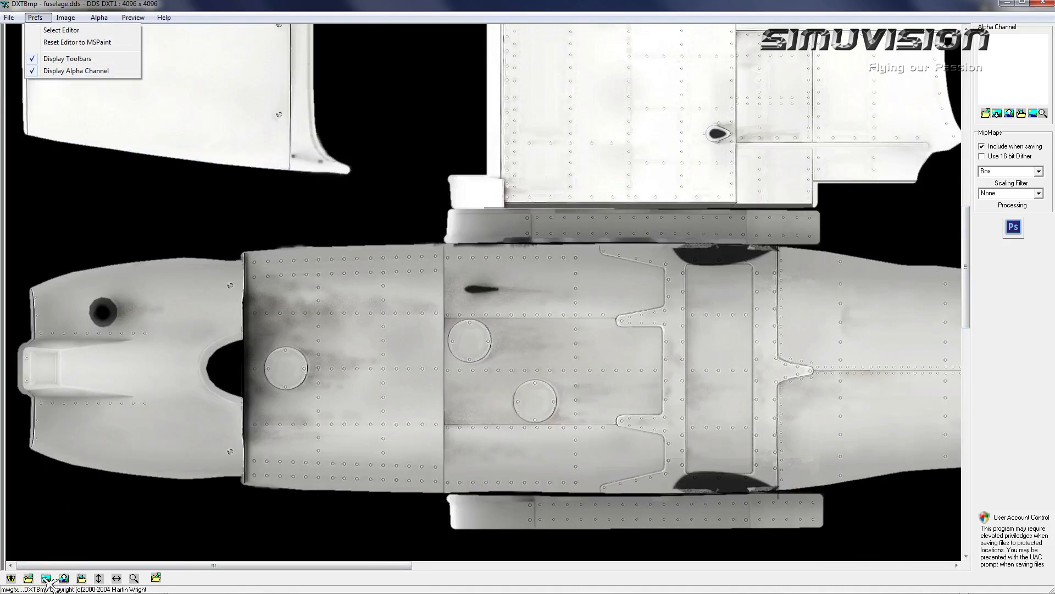
pyautogui.click(274, 143)
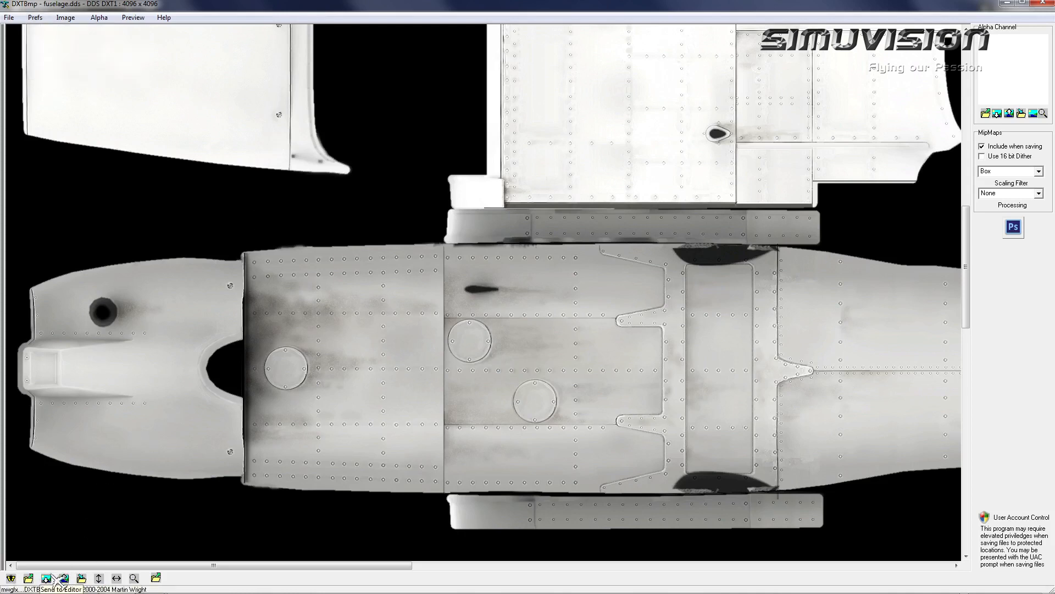
pyautogui.click(48, 578)
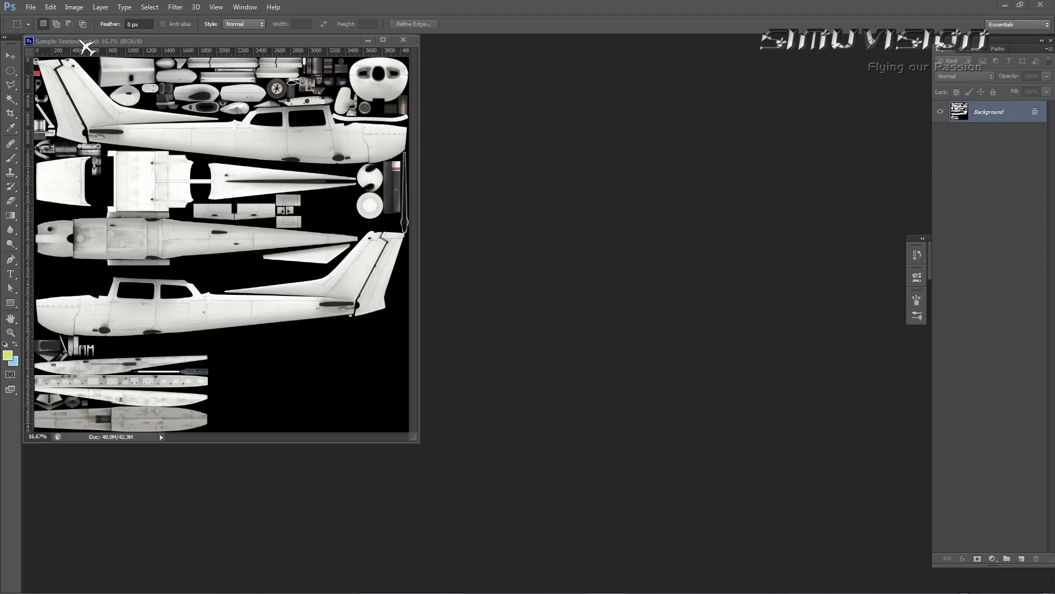
# - Save the texture as Sample Texture.psd in Photoshop format in the Sample Texture livery folder
pyautogui.click(32, 7)
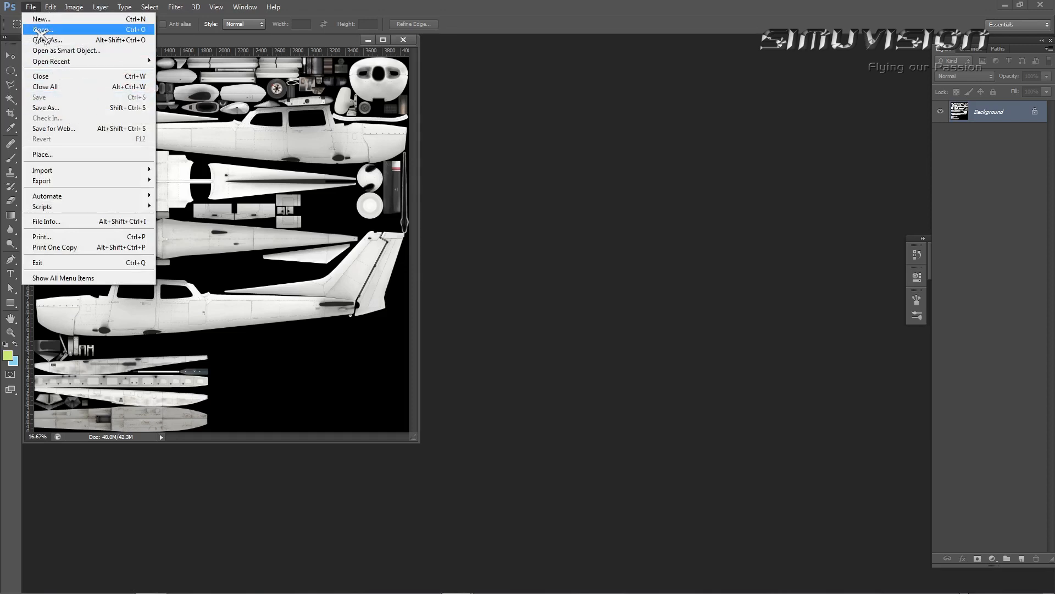
pyautogui.click(67, 110)
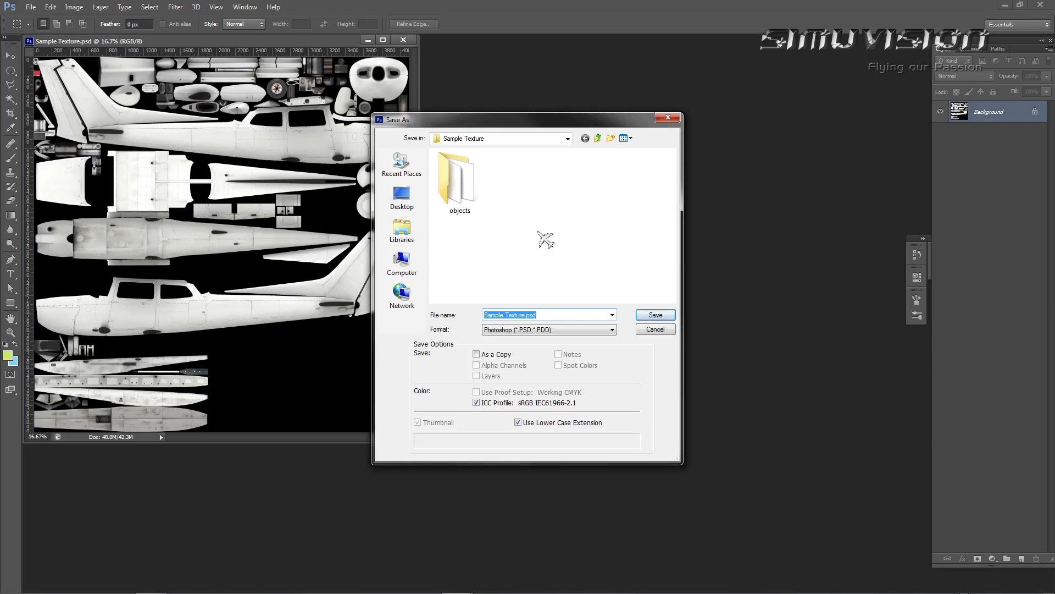
pyautogui.click(654, 317)
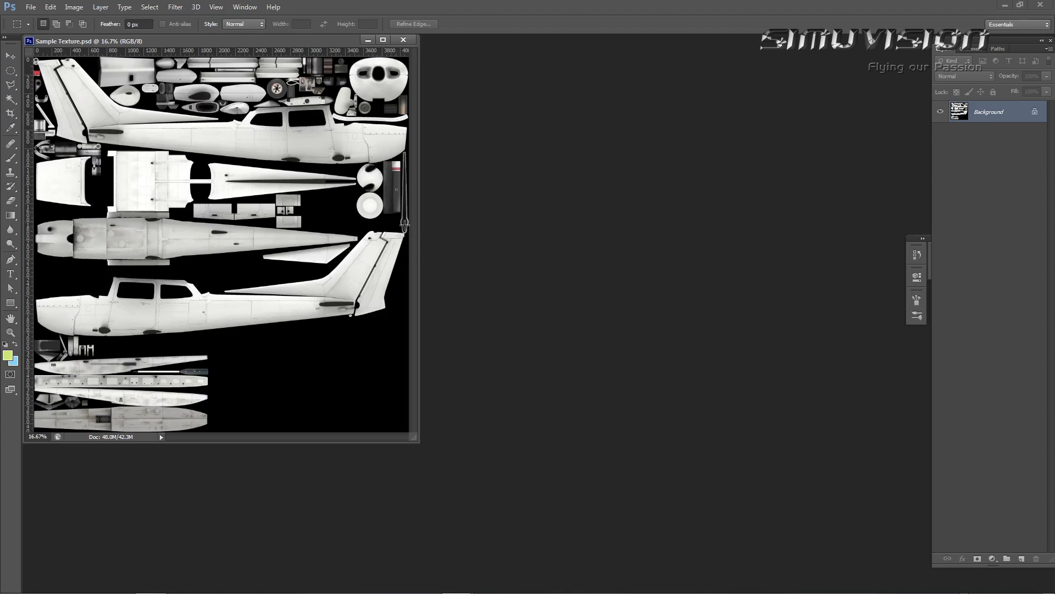
# - Open 22264112.psd from the CAL192 livery folder and place its window beside the fuselage texture
pyautogui.doubleClick(591, 247)
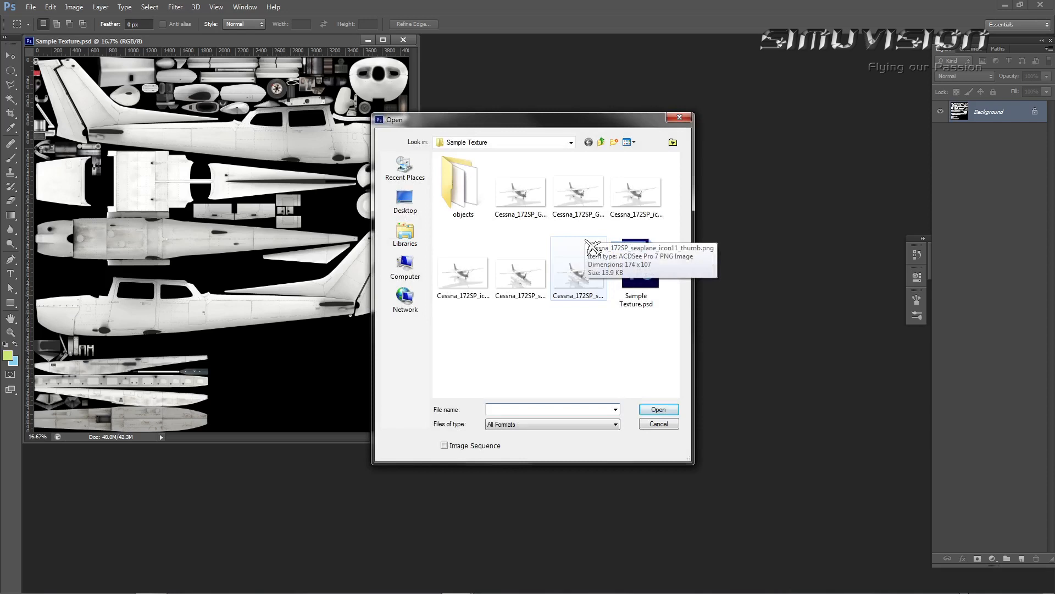
pyautogui.click(601, 144)
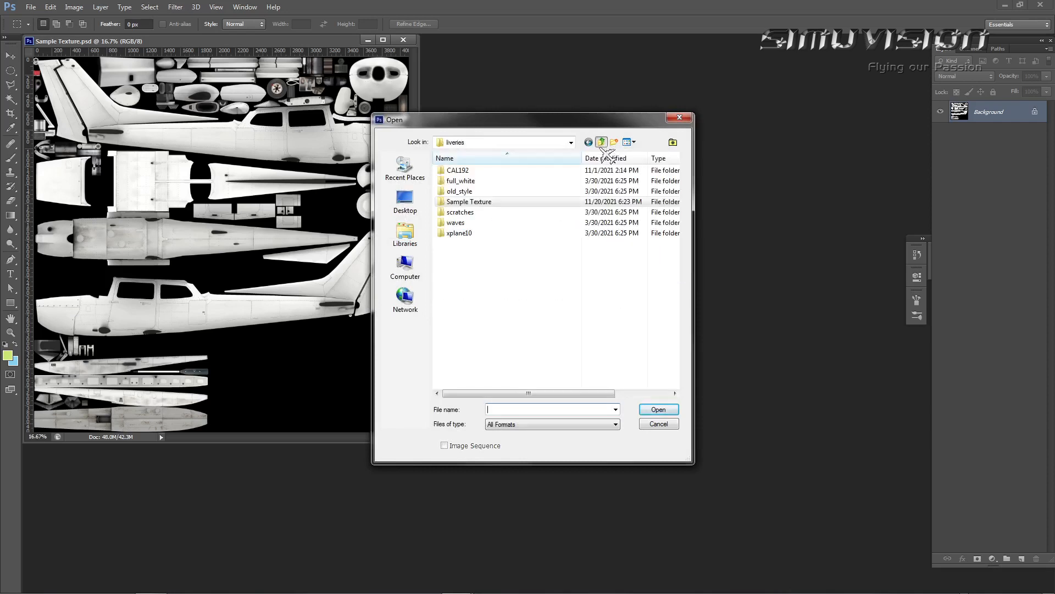
pyautogui.doubleClick(483, 171)
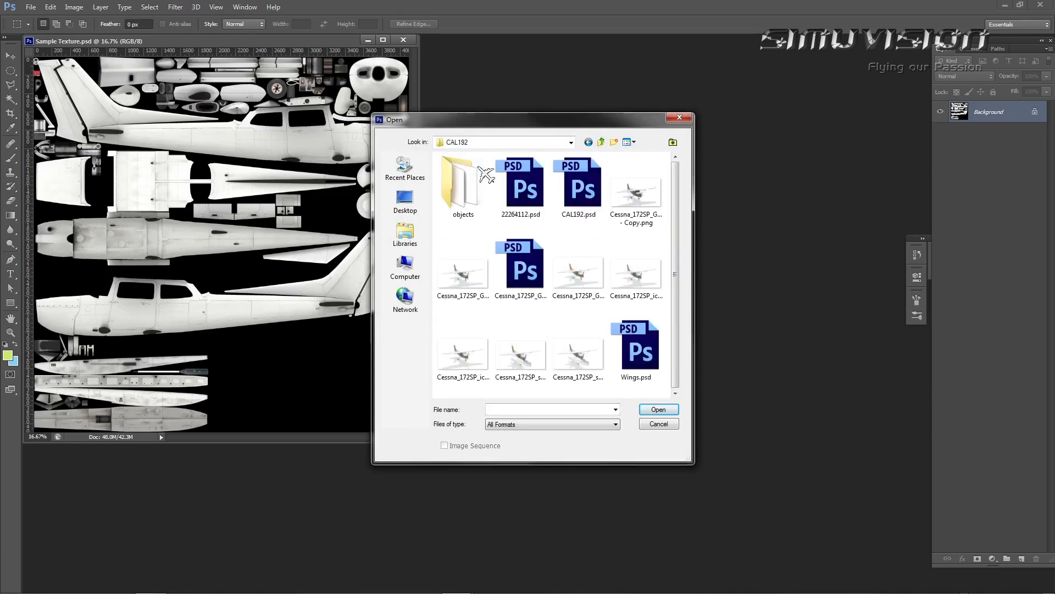
pyautogui.doubleClick(536, 197)
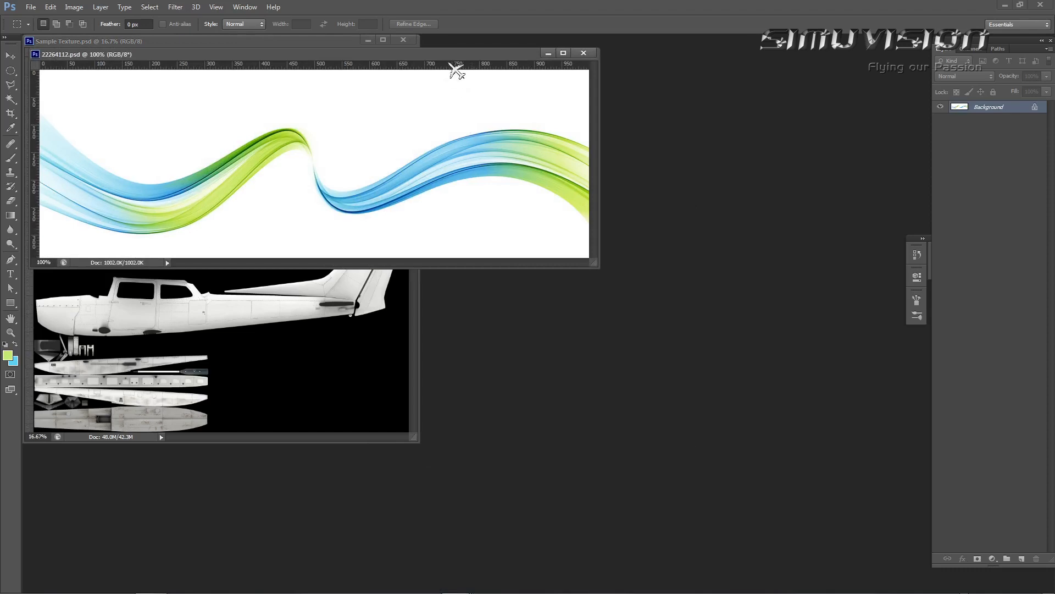
pyautogui.moveTo(460, 55); pyautogui.dragTo(875, 129)
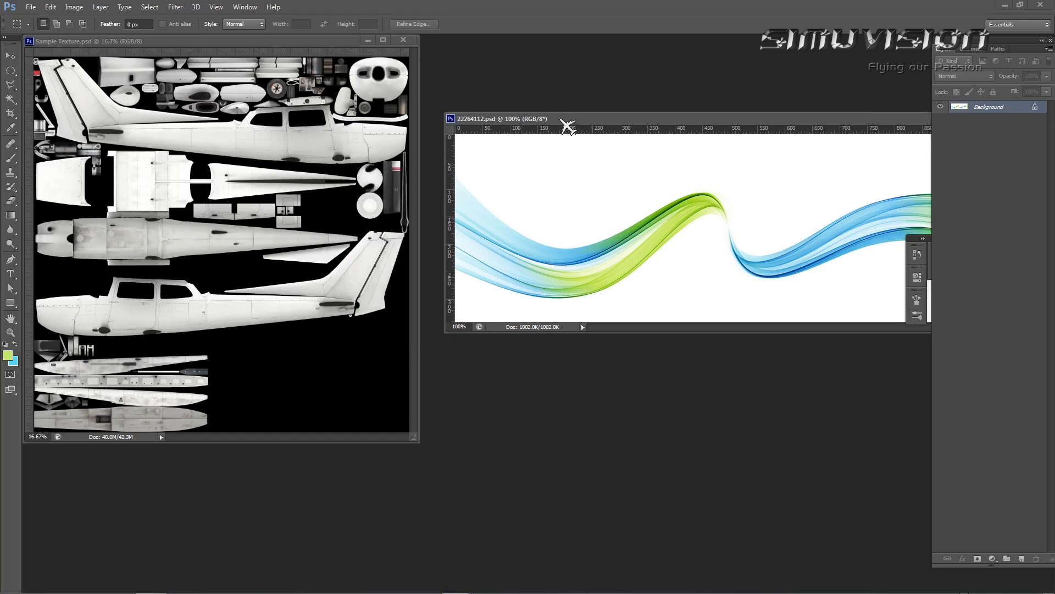
# - Select the entire wave artwork in 22264112.psd and close that document
pyautogui.hotkey('ctrl', 'a')
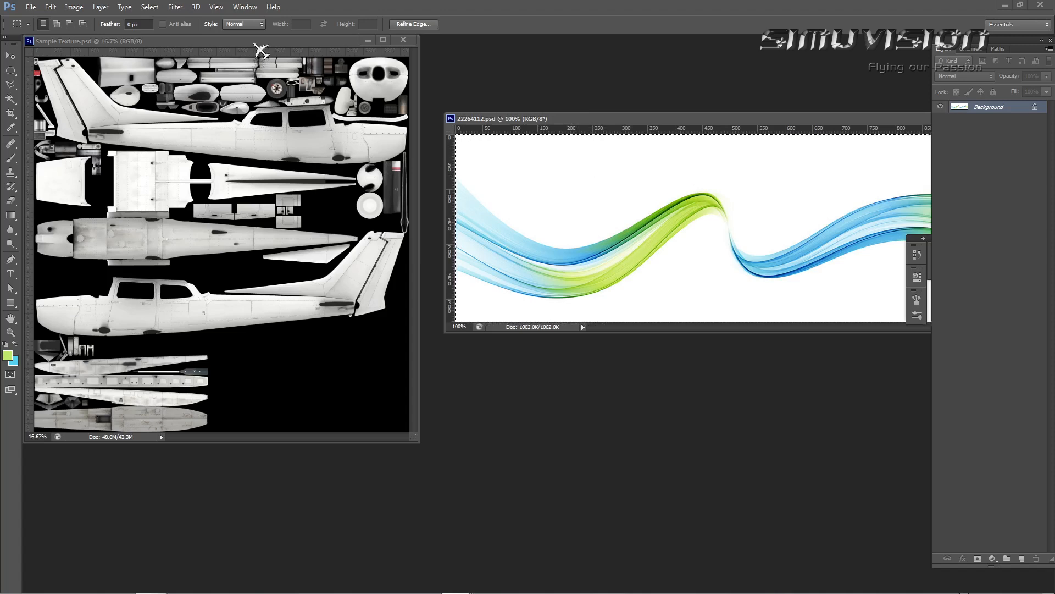
pyautogui.click(261, 49)
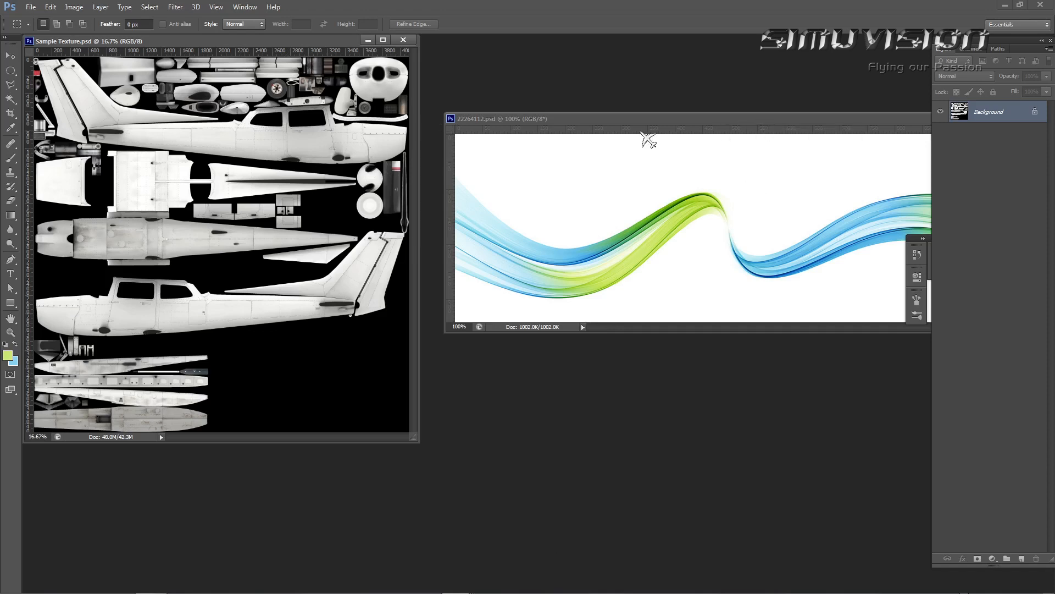
pyautogui.click(451, 119)
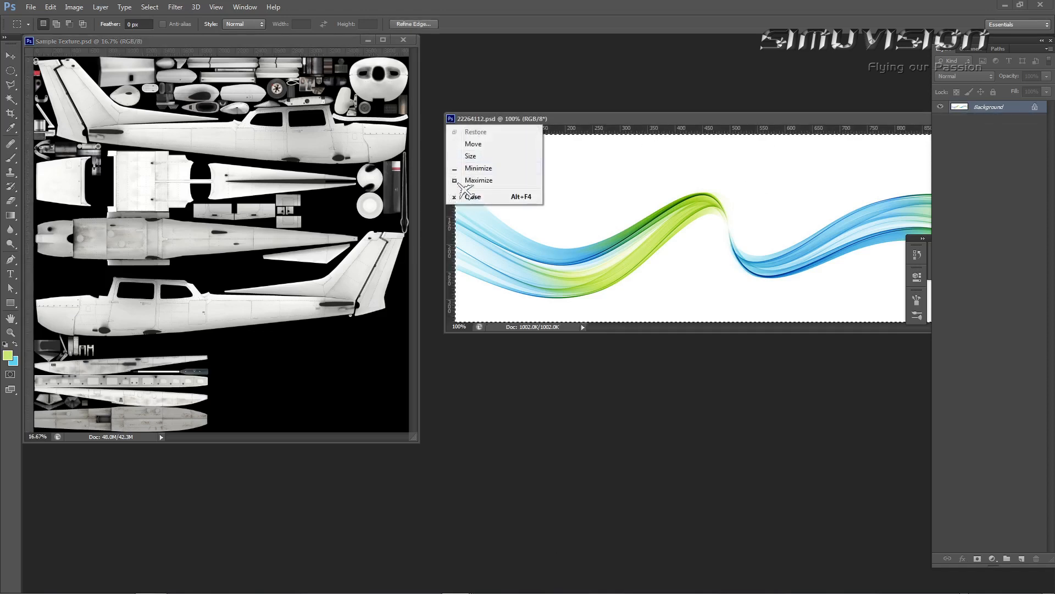
pyautogui.click(473, 197)
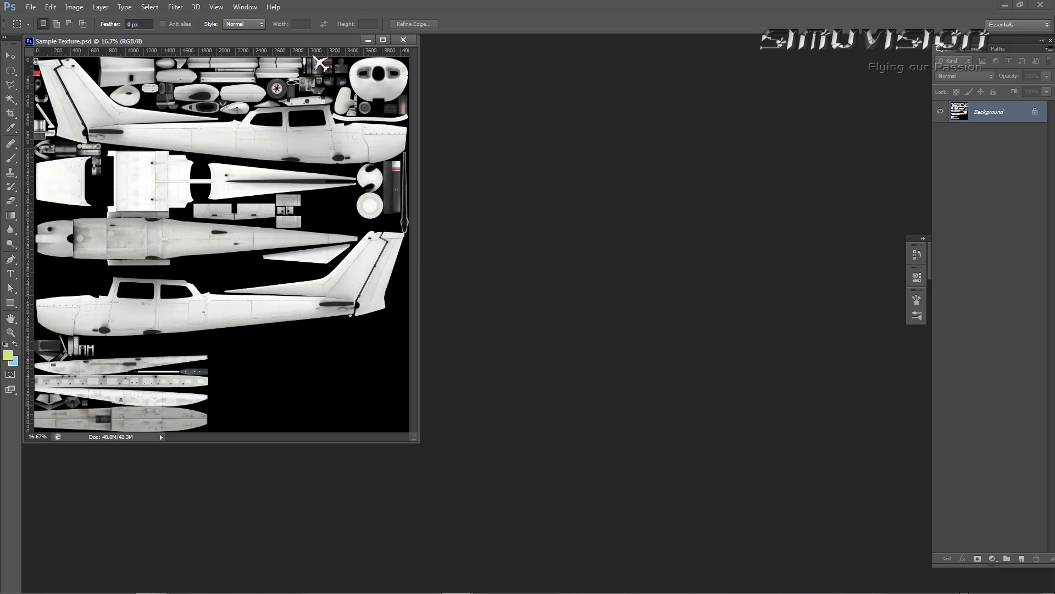
# - Expand the Sample Texture.psd document window to fill the workspace
pyautogui.moveTo(325, 44); pyautogui.dragTo(376, 42)
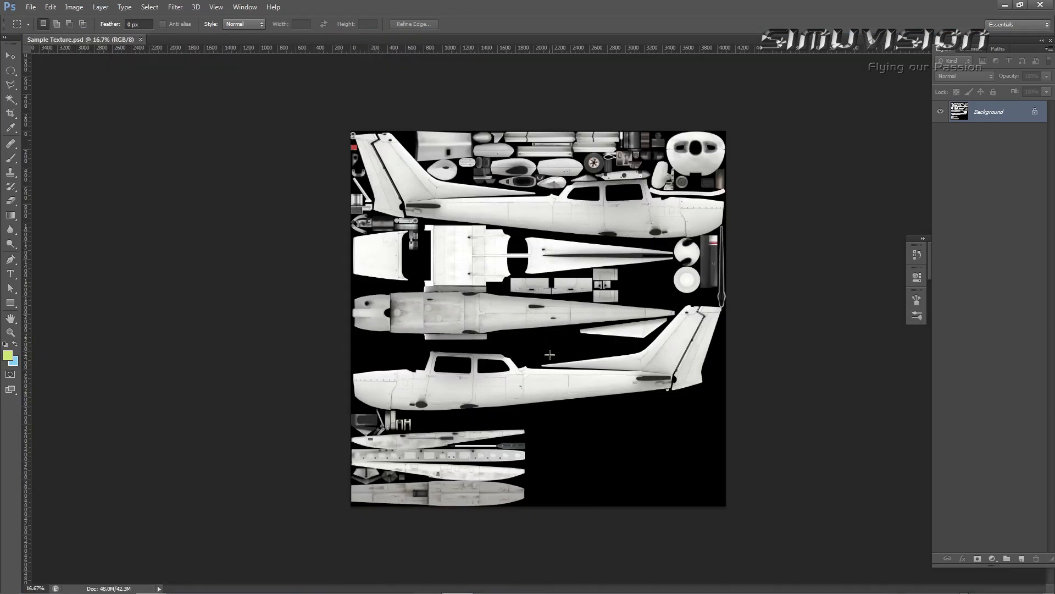
pyautogui.scroll(3, 550, 355)
pyautogui.moveTo(495, 221); pyautogui.dragTo(469, 344)
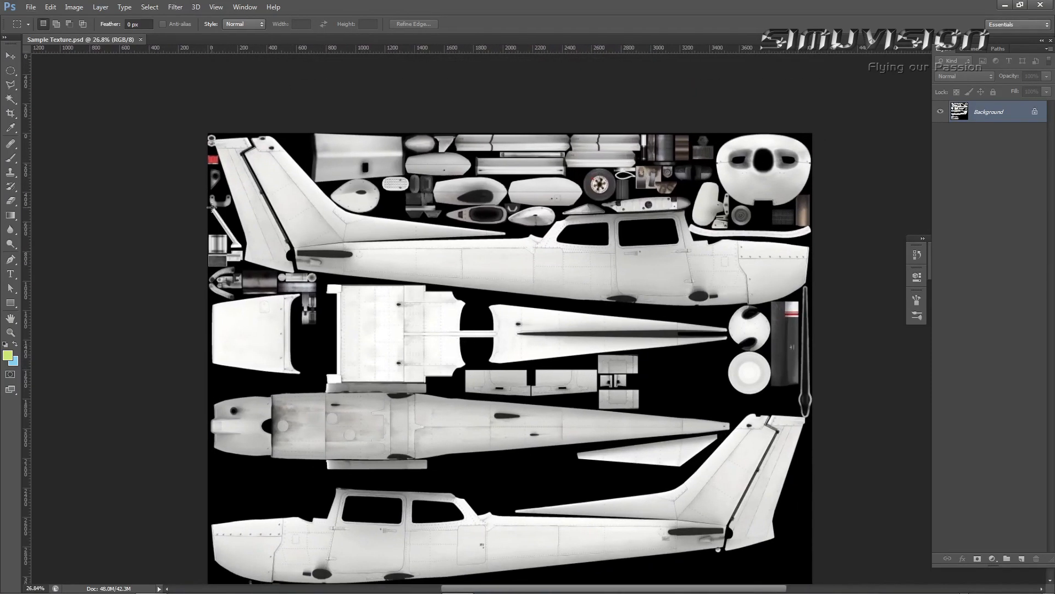
# - Select the upper fuselage side from tail section to nose on the Background layer with the Magic Wand, adding the door, cabin-frame and cowling areas
pyautogui.click(14, 102)
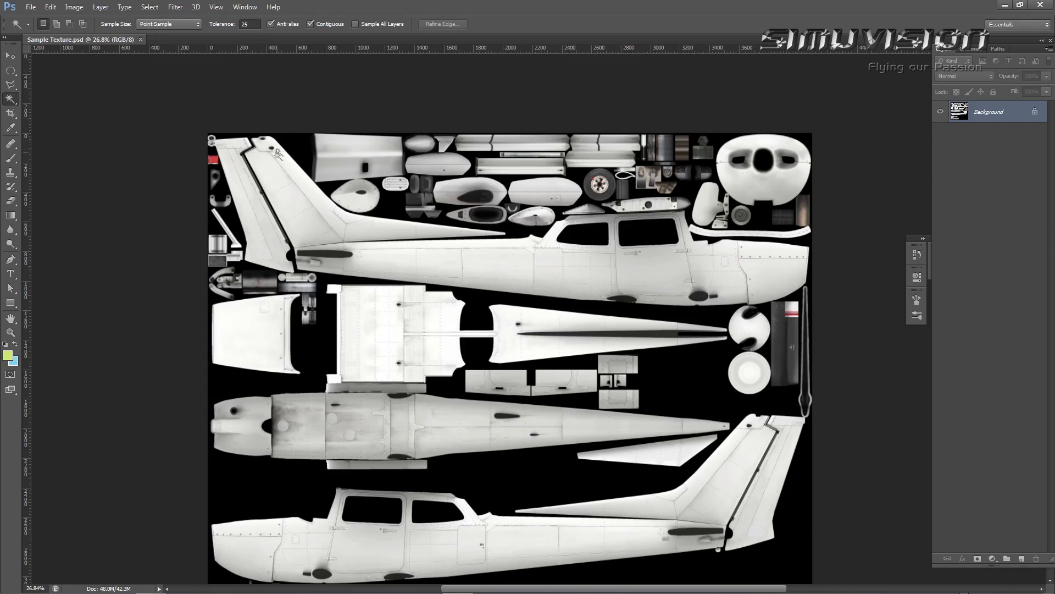
pyautogui.click(388, 264)
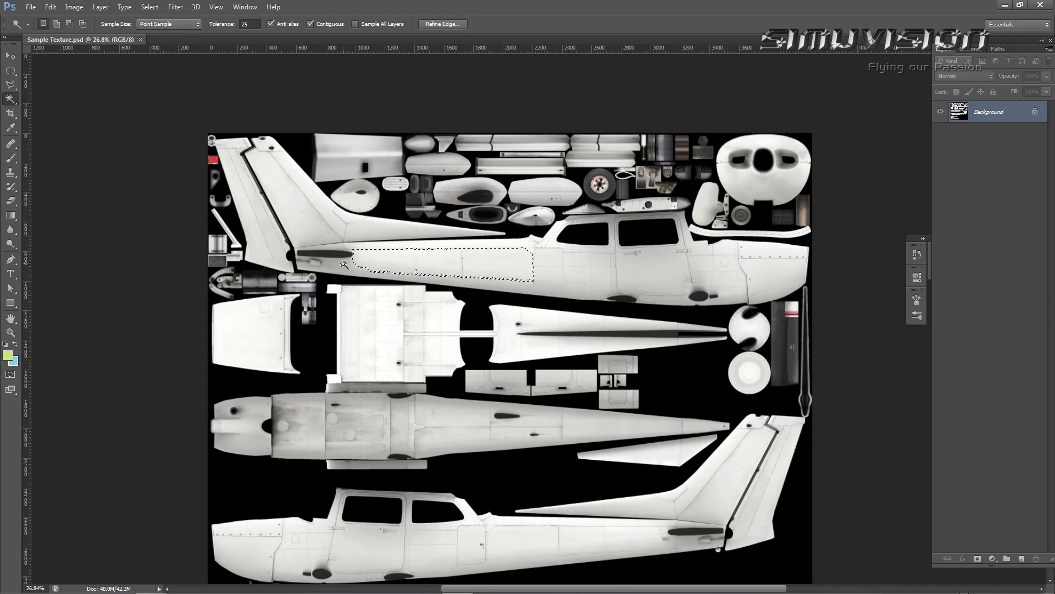
pyautogui.press('shift')
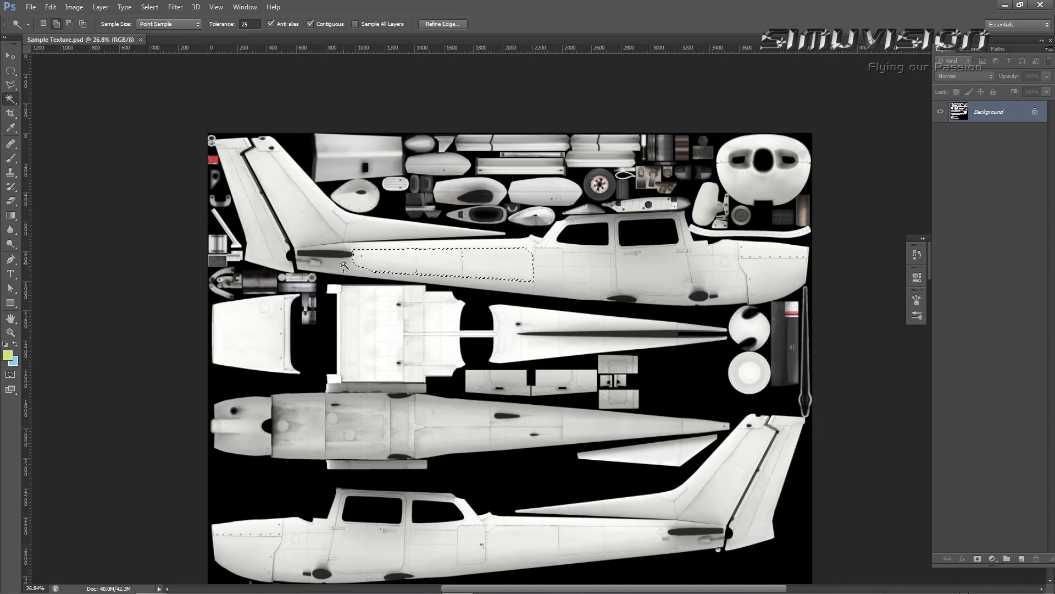
pyautogui.keyDown('shift'); pyautogui.click(343, 264); pyautogui.keyUp('shift')
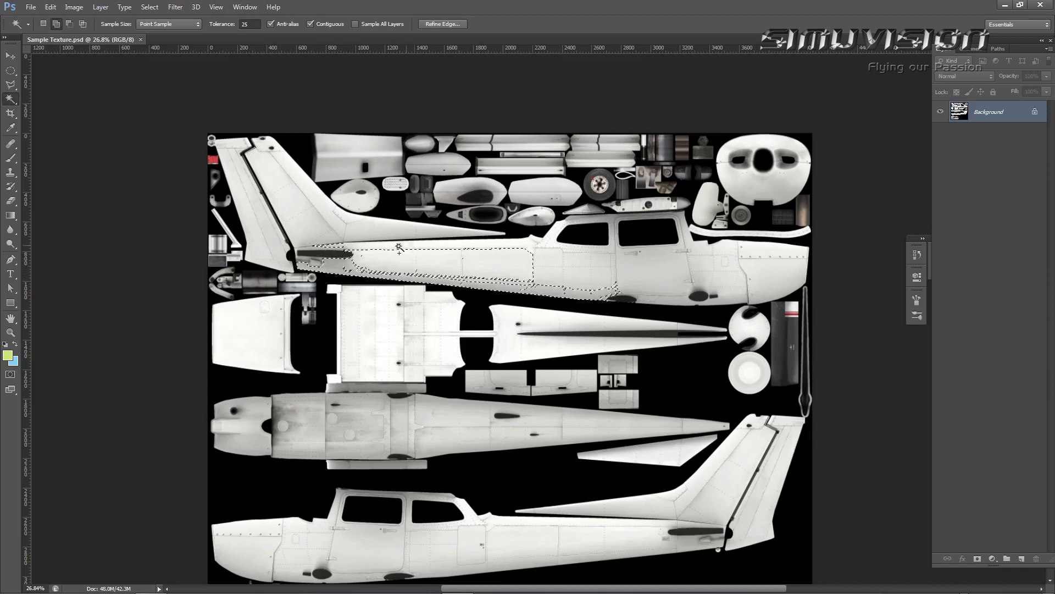
pyautogui.click(554, 269)
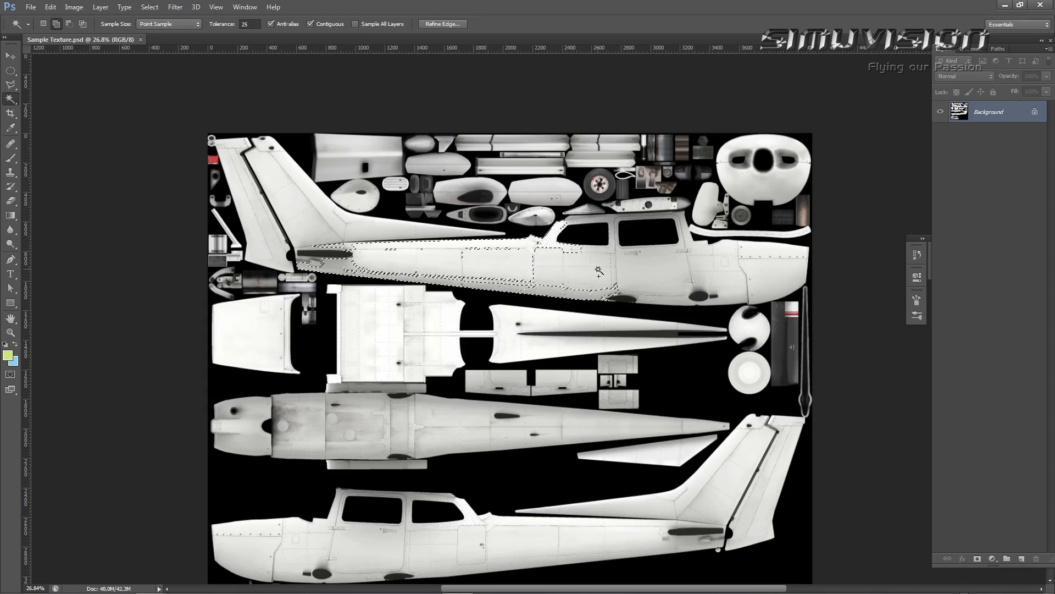
pyautogui.click(648, 299)
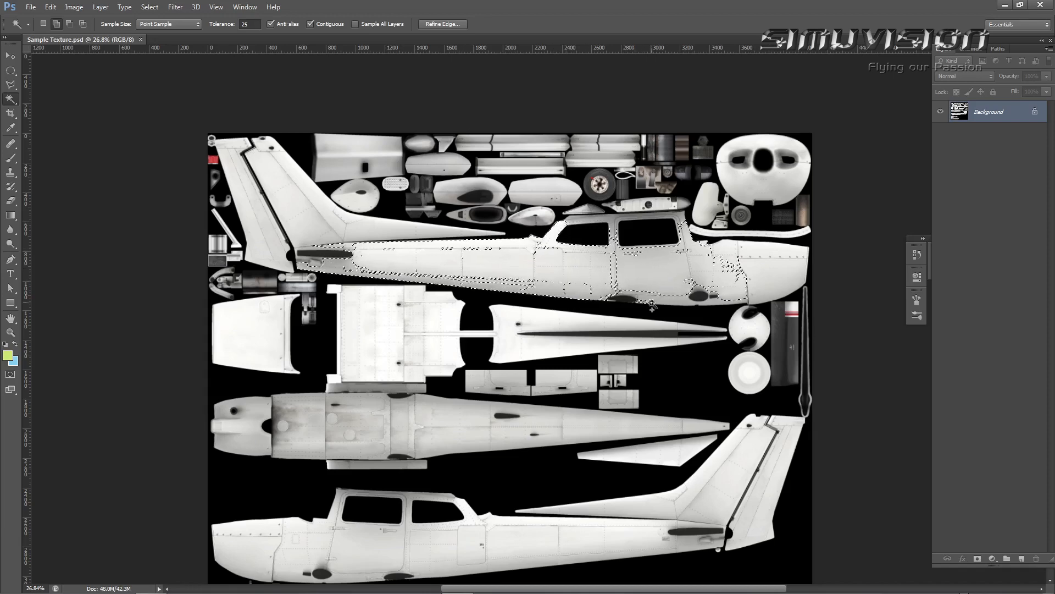
pyautogui.click(765, 287)
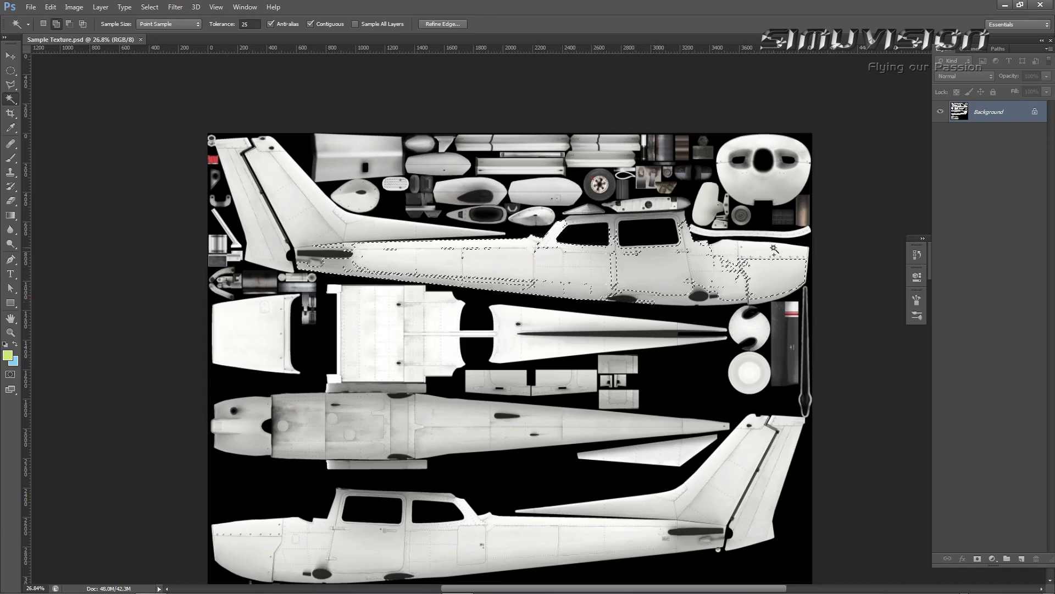
pyautogui.keyDown('shift'); pyautogui.click(666, 232); pyautogui.keyUp('shift')
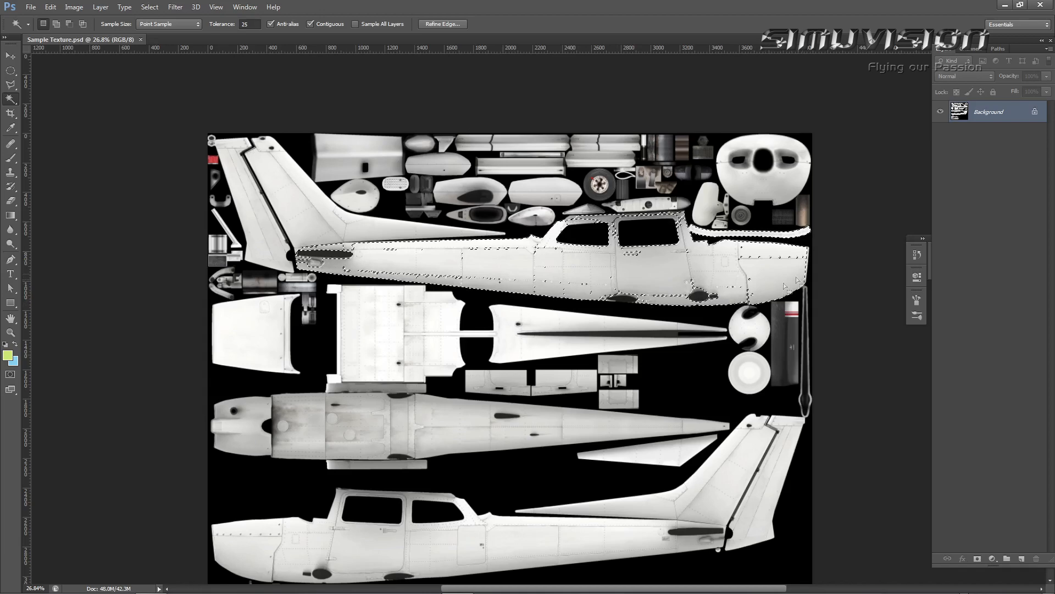
# - Paste the copied wave artwork into the upper fuselage selection and move it forward over the cabin doors
pyautogui.click(51, 7)
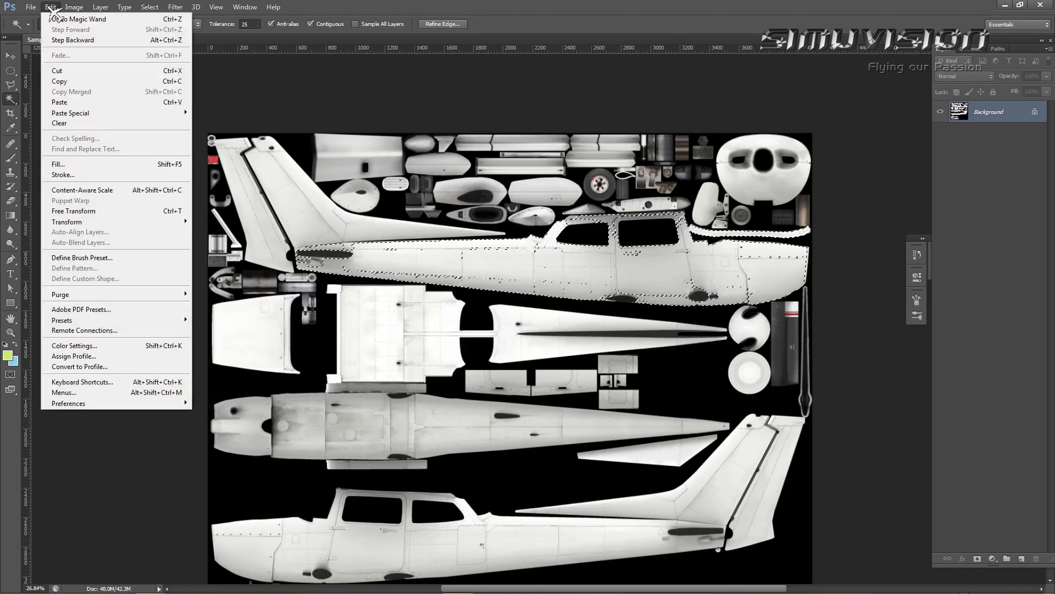
pyautogui.moveTo(59, 117)
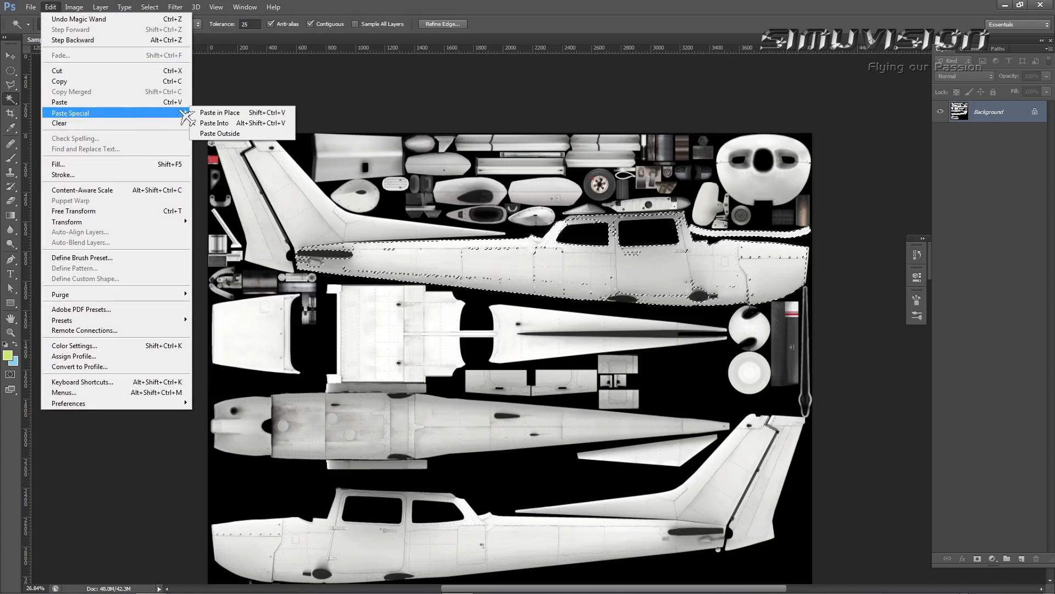
pyautogui.click(258, 123)
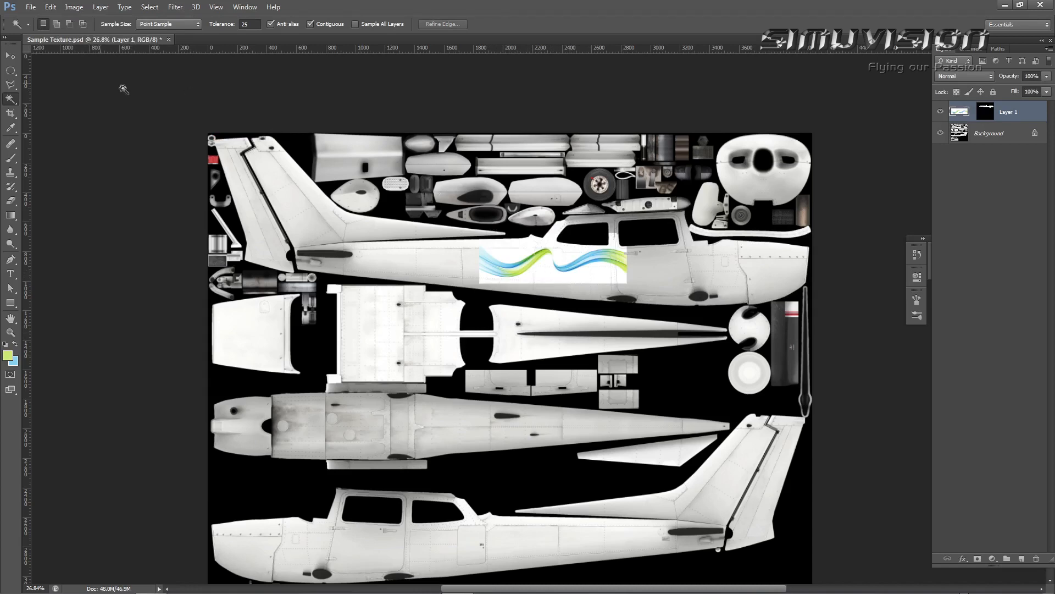
pyautogui.click(10, 56)
pyautogui.moveTo(515, 279); pyautogui.dragTo(560, 286)
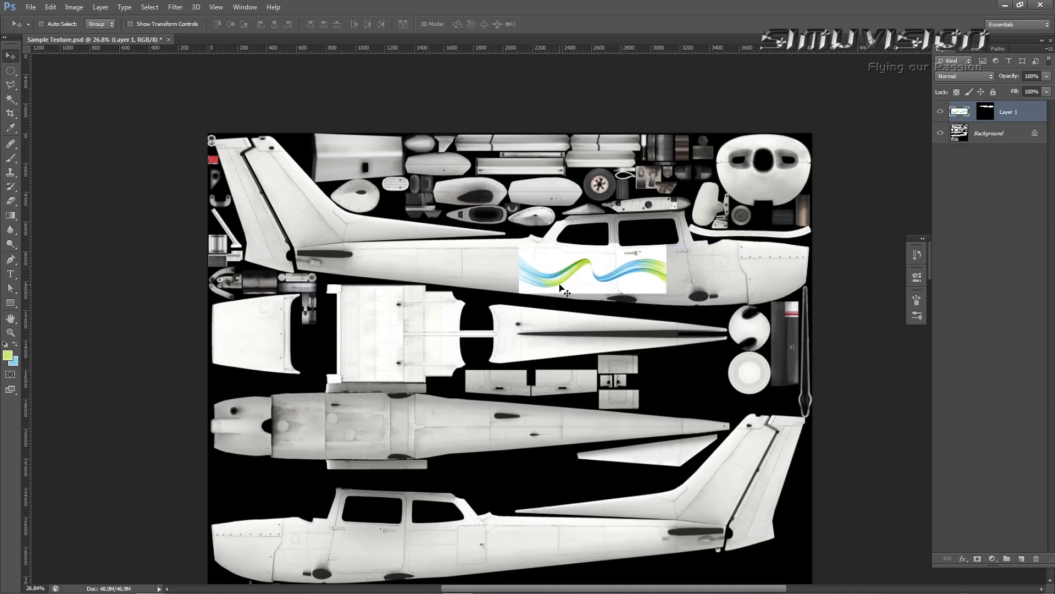
# - Stretch the wave artwork with Free Transform to about 350% width and 184% height so it spans the upper fuselage from tail section to nose
pyautogui.hotkey('ctrl', 't')
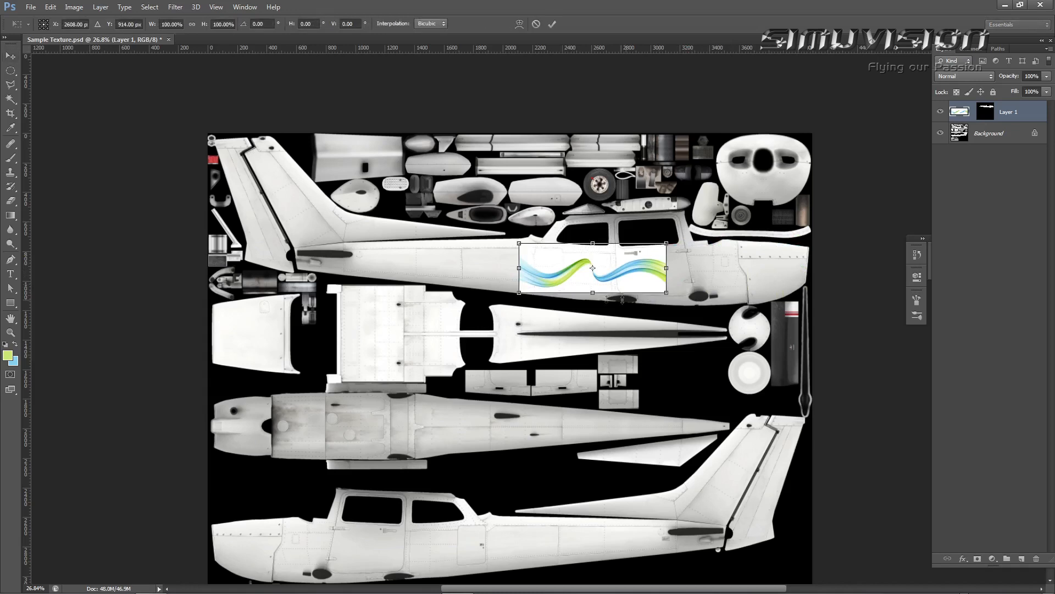
pyautogui.moveTo(665, 293); pyautogui.dragTo(808, 304)
pyautogui.moveTo(524, 274); pyautogui.dragTo(296, 269)
pyautogui.moveTo(555, 238); pyautogui.dragTo(557, 208)
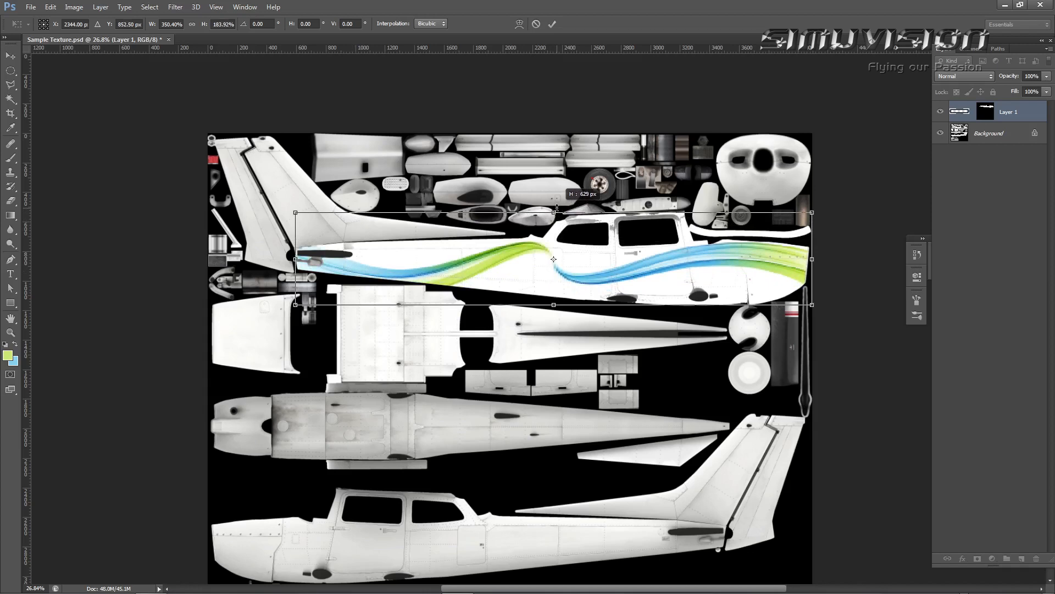
pyautogui.moveTo(556, 208); pyautogui.dragTo(557, 207)
pyautogui.click(552, 24)
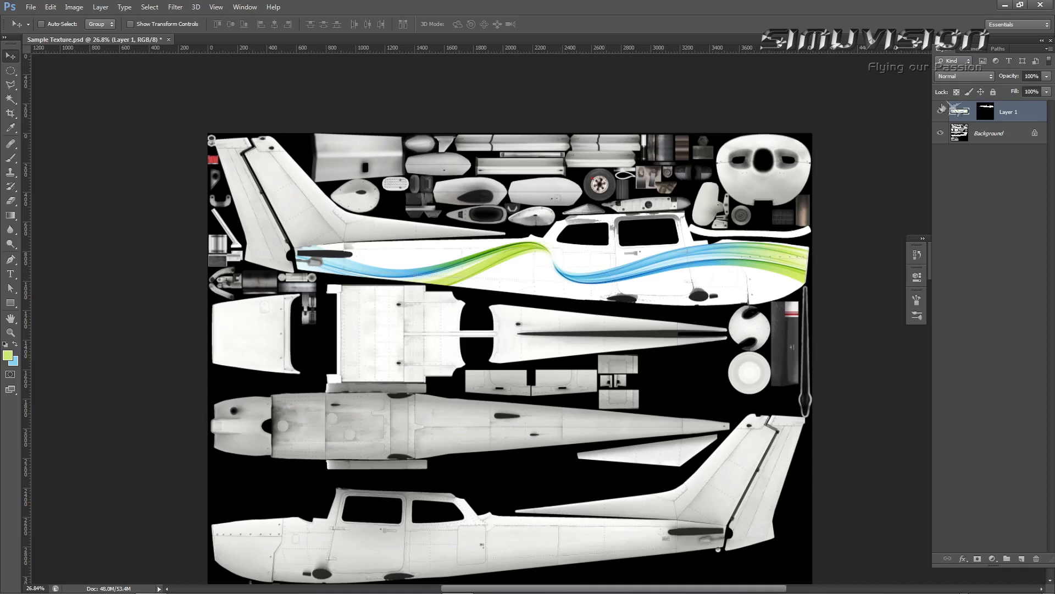
# - Try the Multiply and Darken blend modes on the upper fuselage's wave layer
pyautogui.click(965, 76)
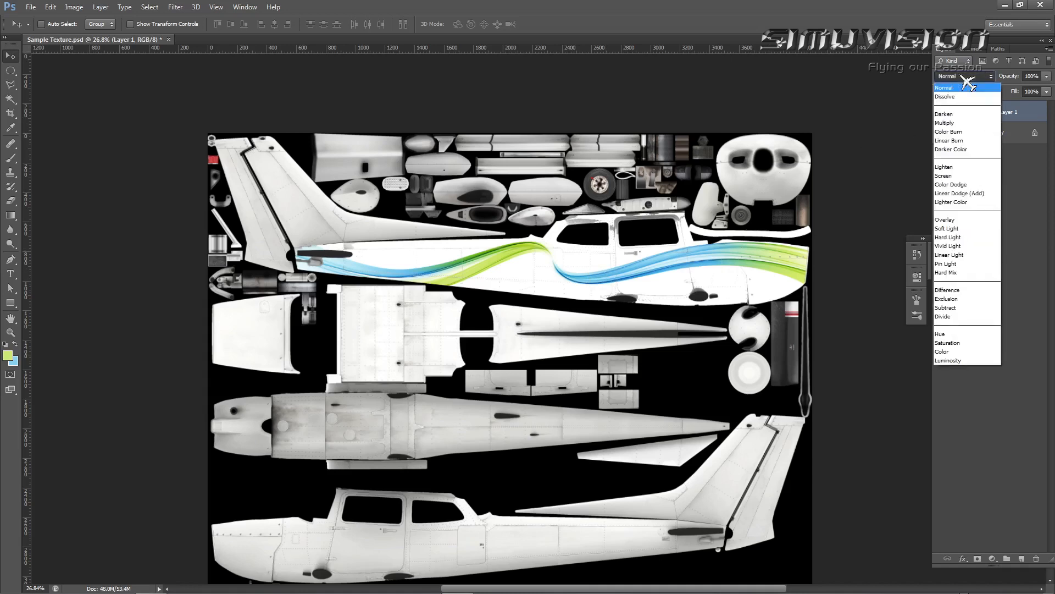
pyautogui.click(960, 123)
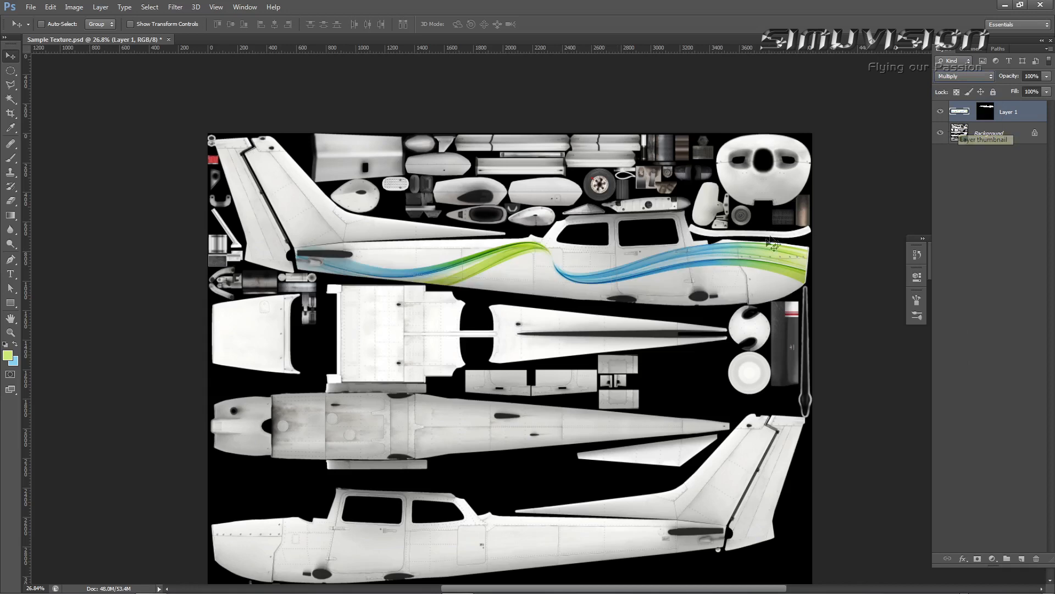
pyautogui.hotkey('ctrl', 'z')
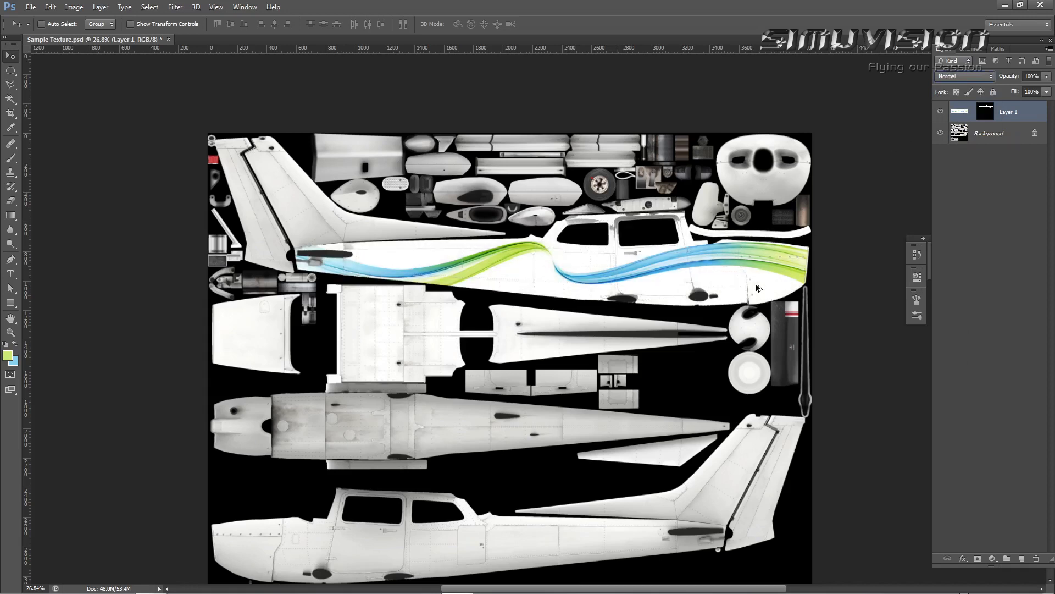
pyautogui.hotkey('shift', '+')
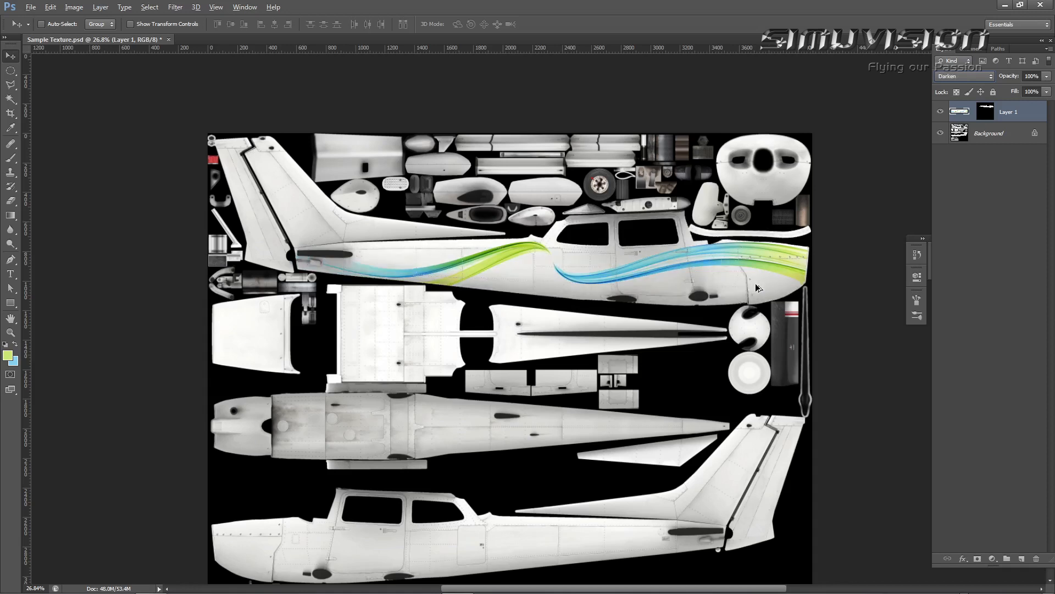
# - Set the upper fuselage wave layer's blend mode to Multiply and inspect the panel lines and rivets up close
pyautogui.click(959, 77)
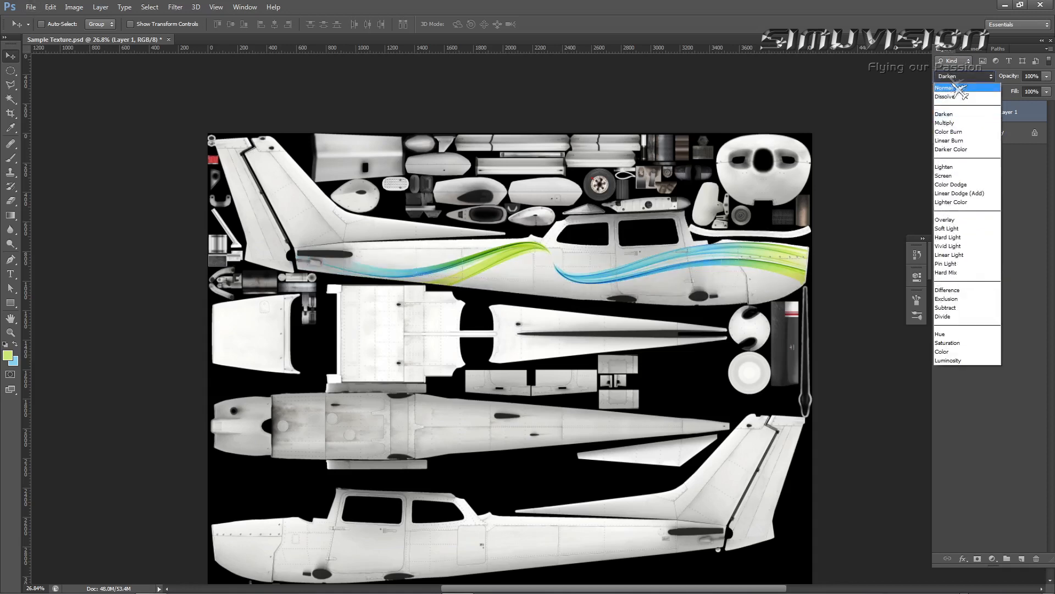
pyautogui.click(946, 122)
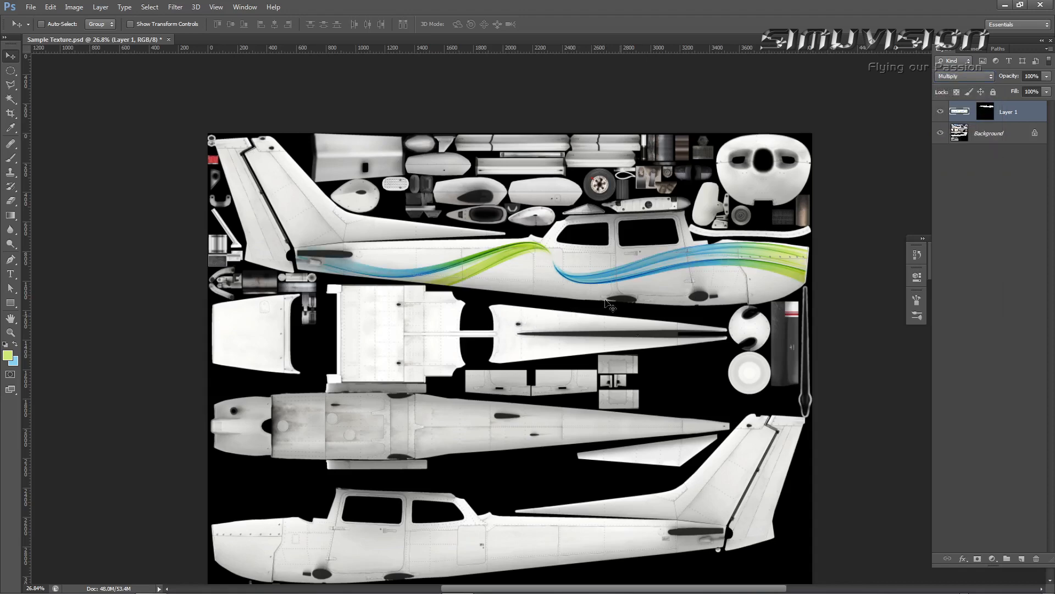
pyautogui.scroll(5, 615, 337)
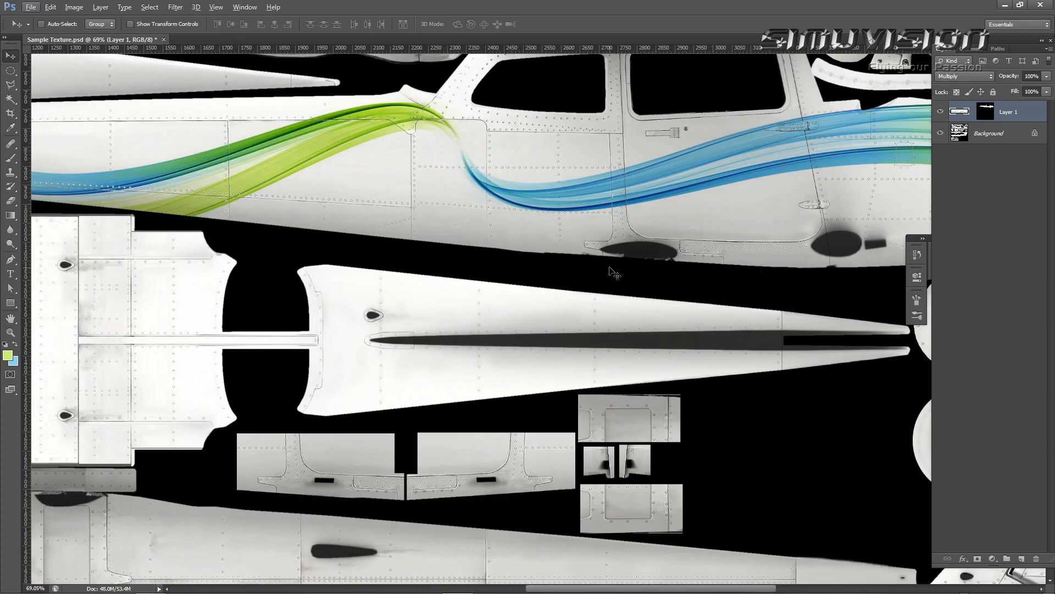
pyautogui.scroll(-5, 614, 272)
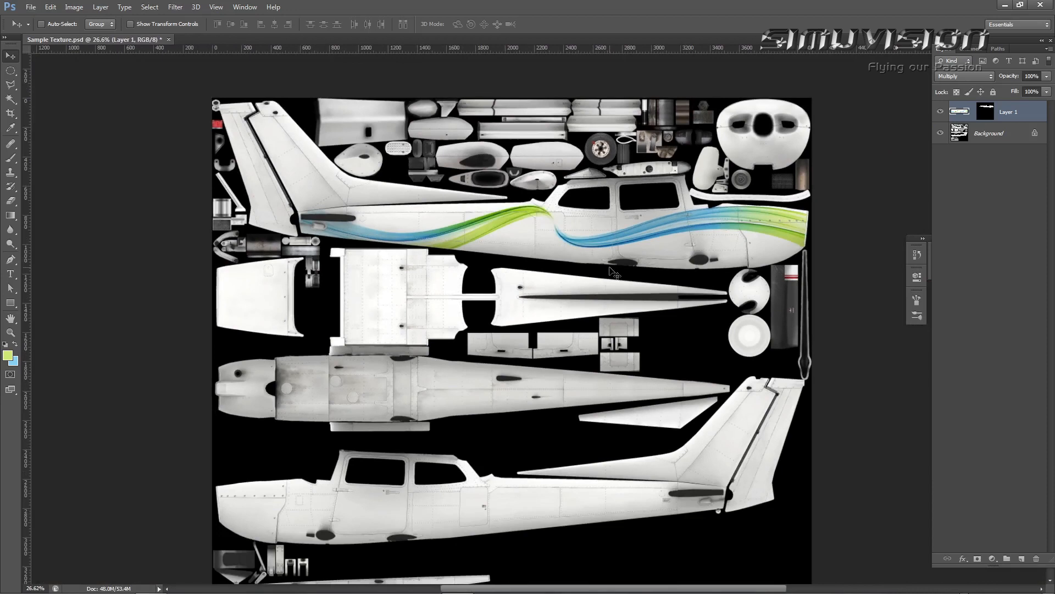
# - Make the Background layer active and clear the Magic Wand selection made on the wave layer
pyautogui.click(11, 99)
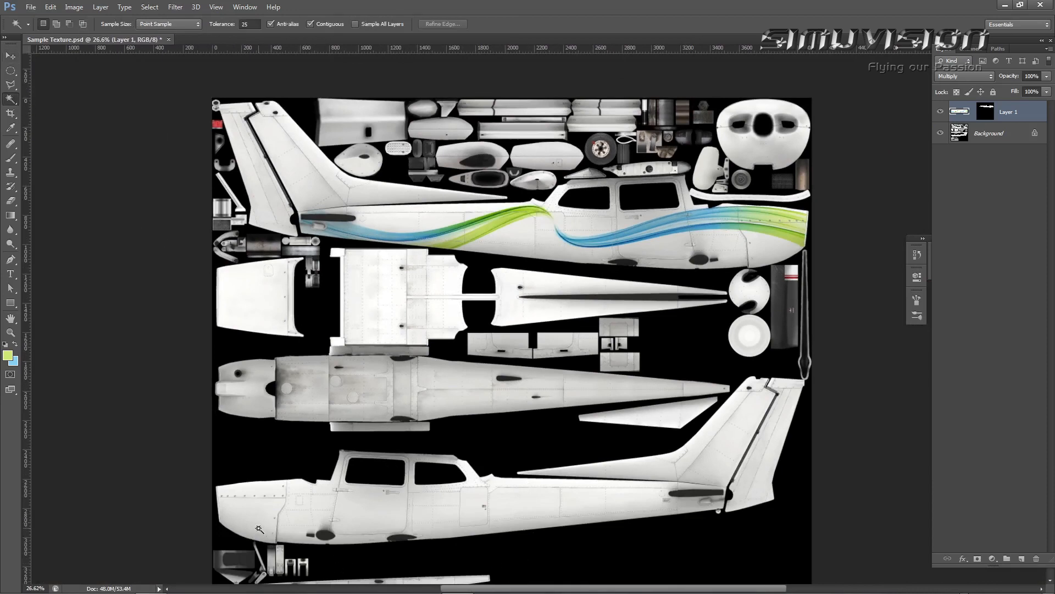
pyautogui.click(238, 510)
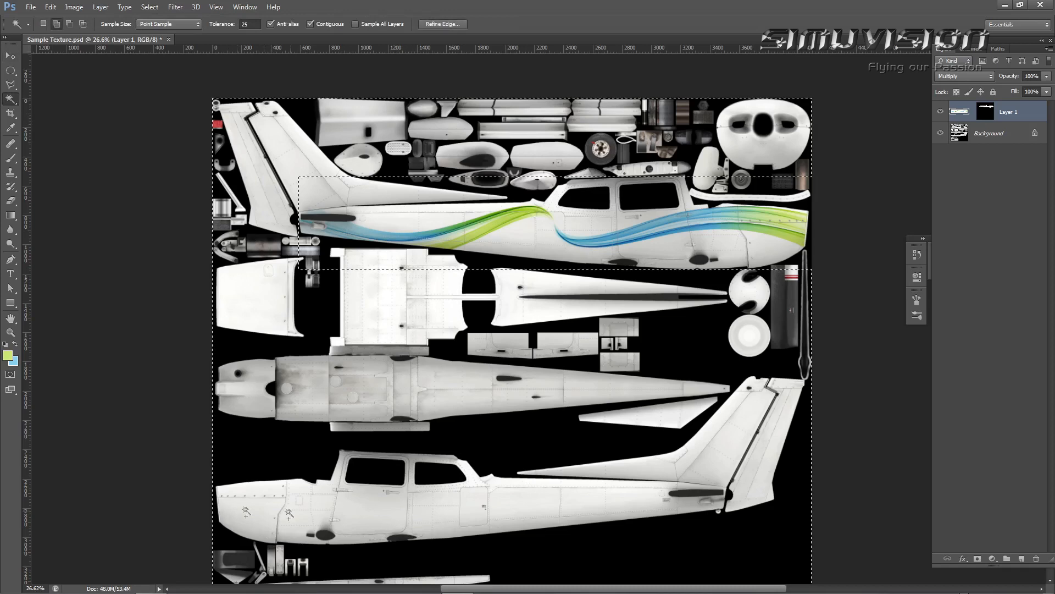
pyautogui.click(1006, 137)
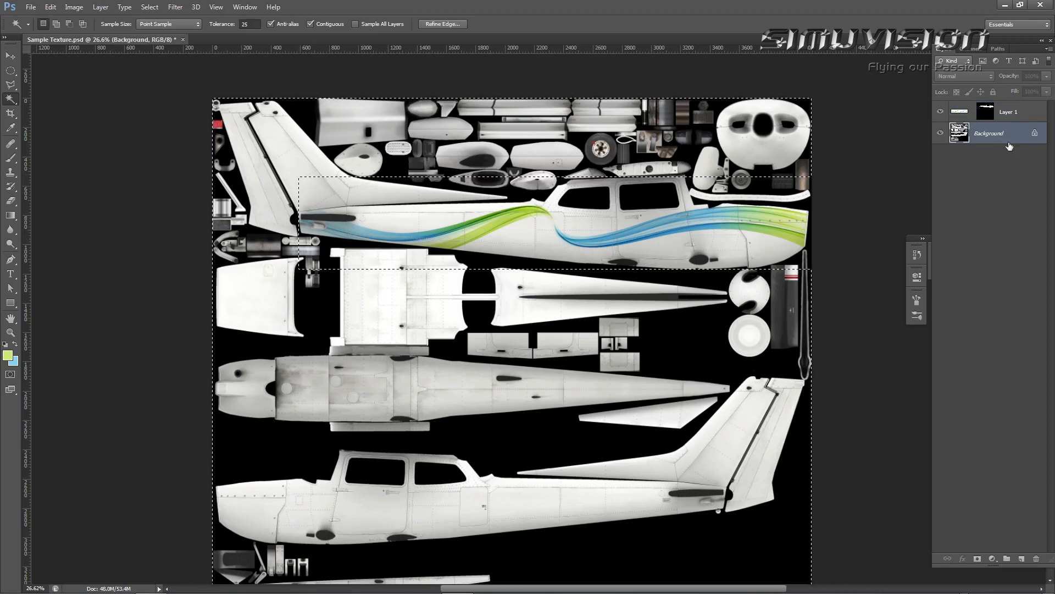
pyautogui.hotkey('ctrl', 'd')
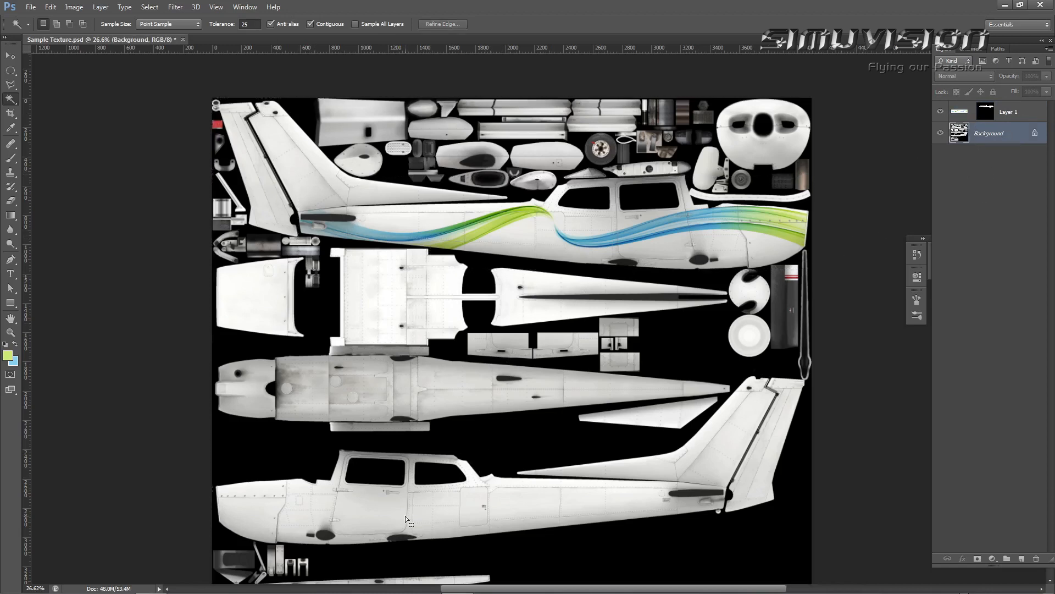
# - Select the lower fuselage side from nose to tail section with the Magic Wand, adding the cowling, door, belly and rear panels
pyautogui.click(267, 517)
pyautogui.press('shift')
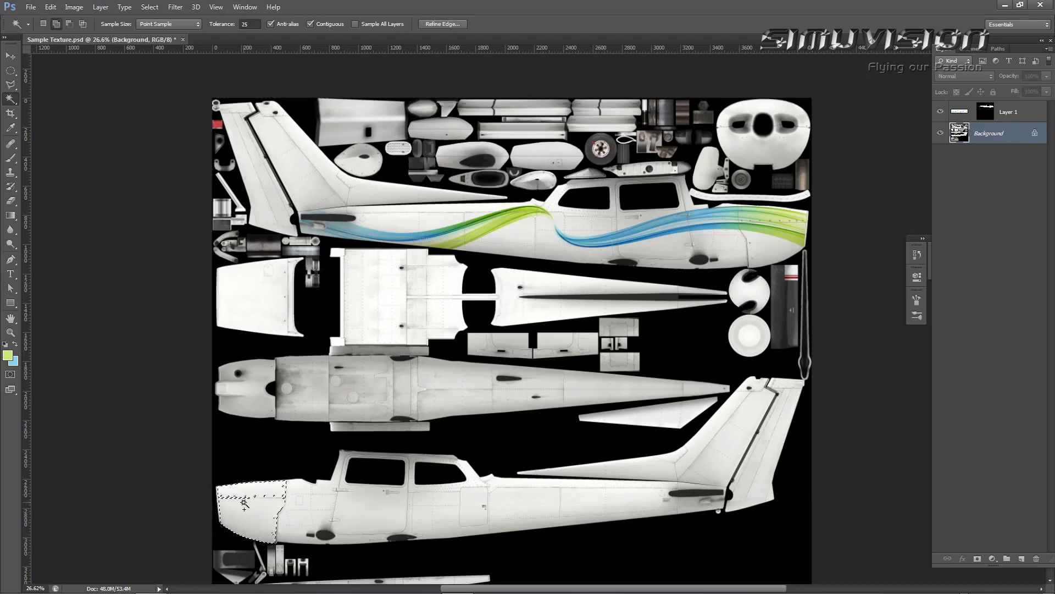
pyautogui.click(322, 511)
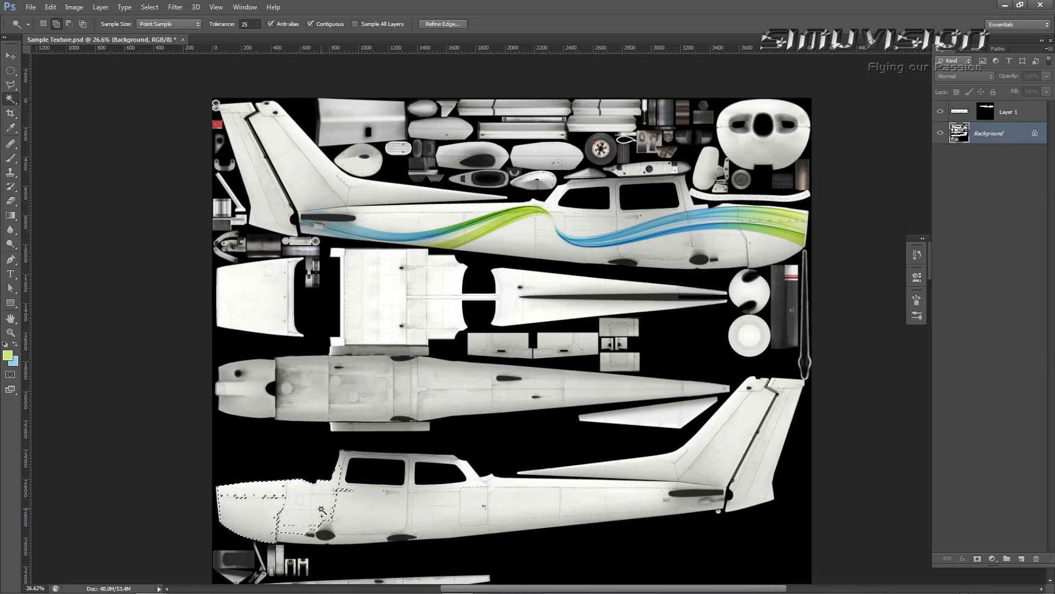
pyautogui.click(367, 540)
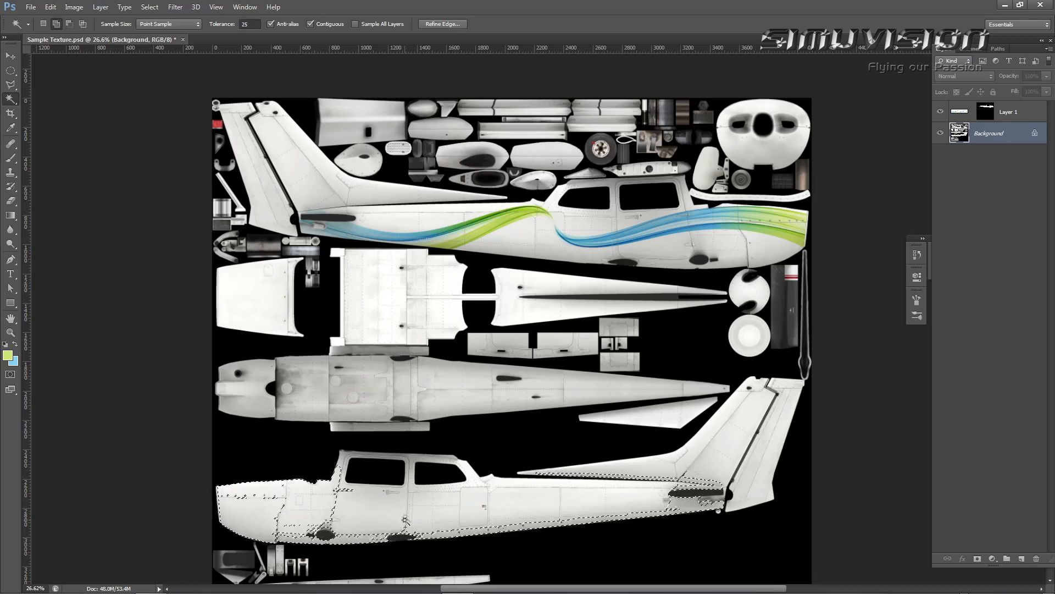
pyautogui.keyDown('shift'); pyautogui.click(421, 511); pyautogui.keyUp('shift')
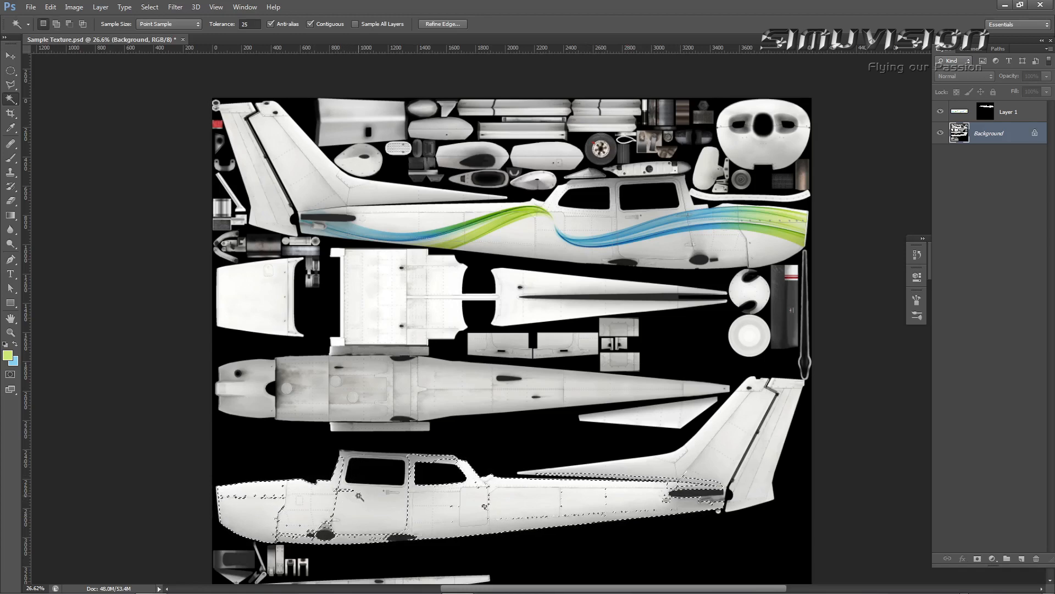
# - Paste the wave artwork into the lower fuselage selection and shift it slightly toward the tail
pyautogui.click(52, 7)
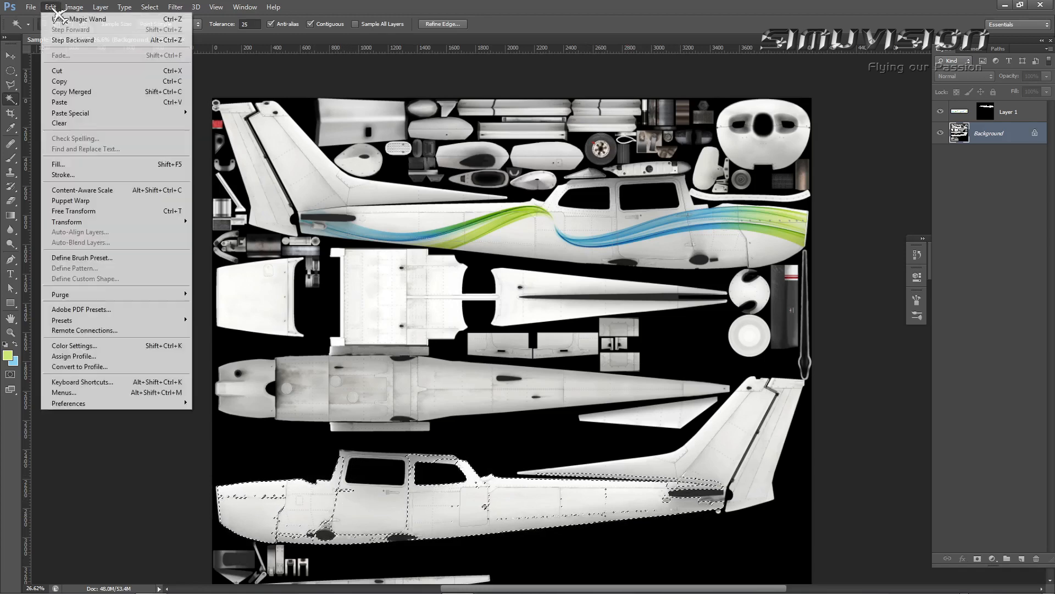
pyautogui.moveTo(99, 114)
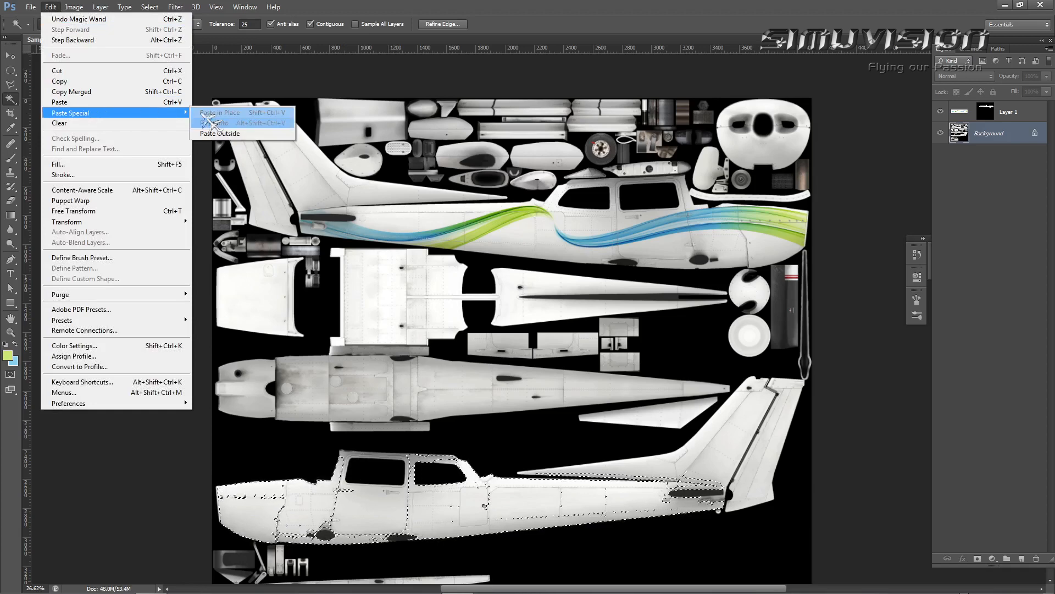
pyautogui.click(225, 124)
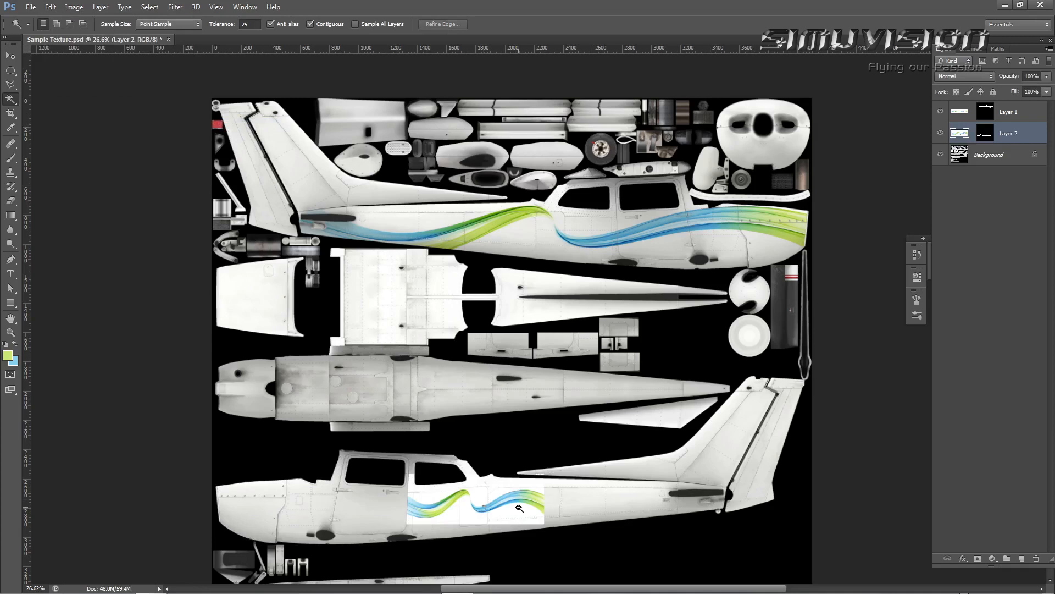
pyautogui.moveTo(523, 512)
pyautogui.mouseDown()
pyautogui.moveTo(335, 516)
pyautogui.moveTo(368, 455)
pyautogui.moveTo(549, 497)
pyautogui.moveTo(709, 498)
pyautogui.moveTo(391, 512)
pyautogui.moveTo(485, 516)
pyautogui.moveTo(553, 510)
pyautogui.moveTo(365, 508)
pyautogui.moveTo(530, 512)
pyautogui.mouseUp()
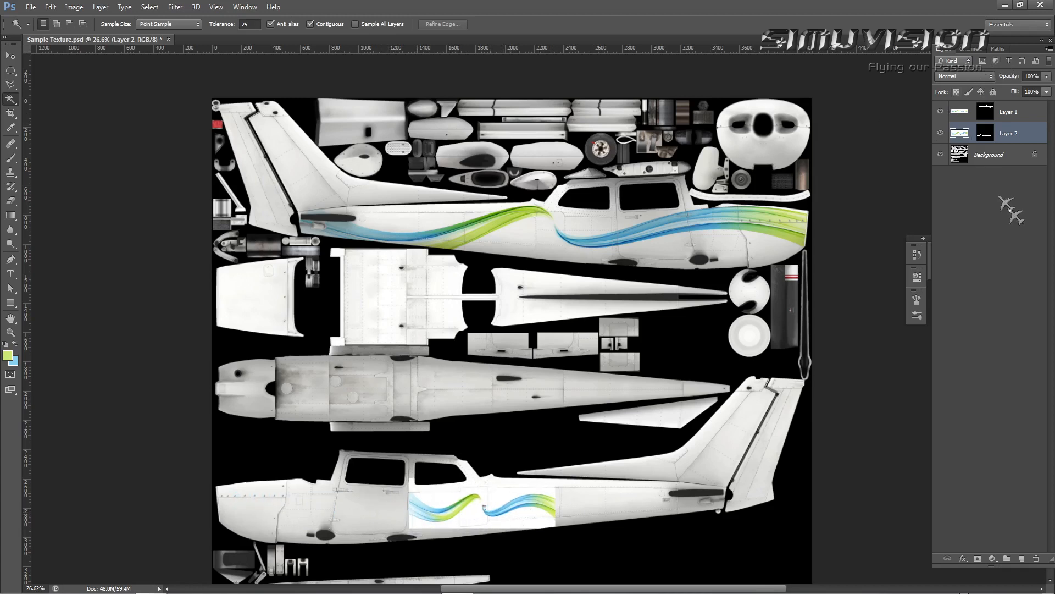
# - Step back through the document history to the last Magic Wand selection made before the wave artwork was pasted
pyautogui.click(245, 7)
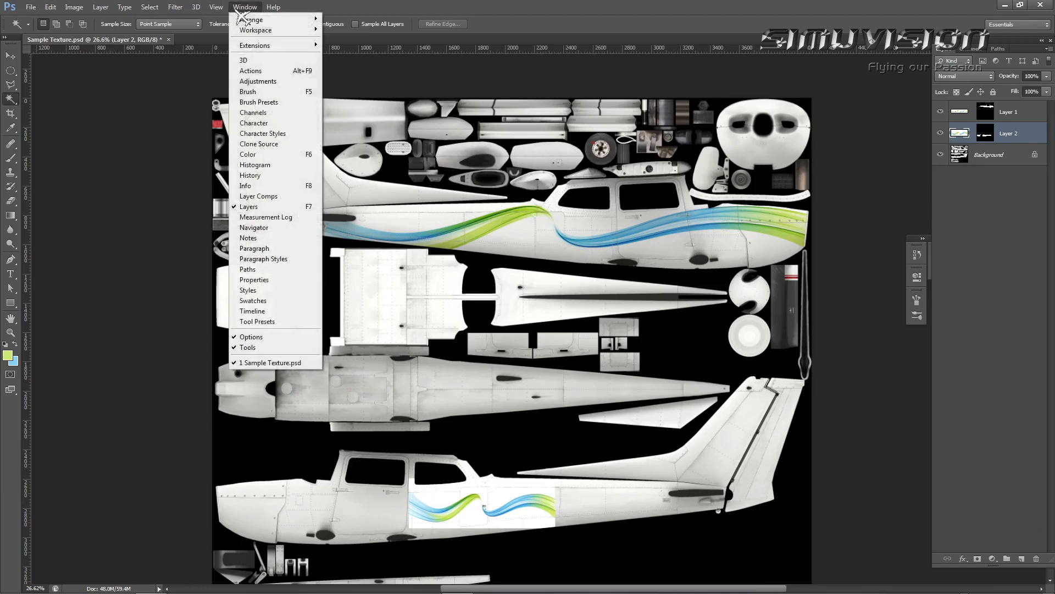
pyautogui.click(264, 175)
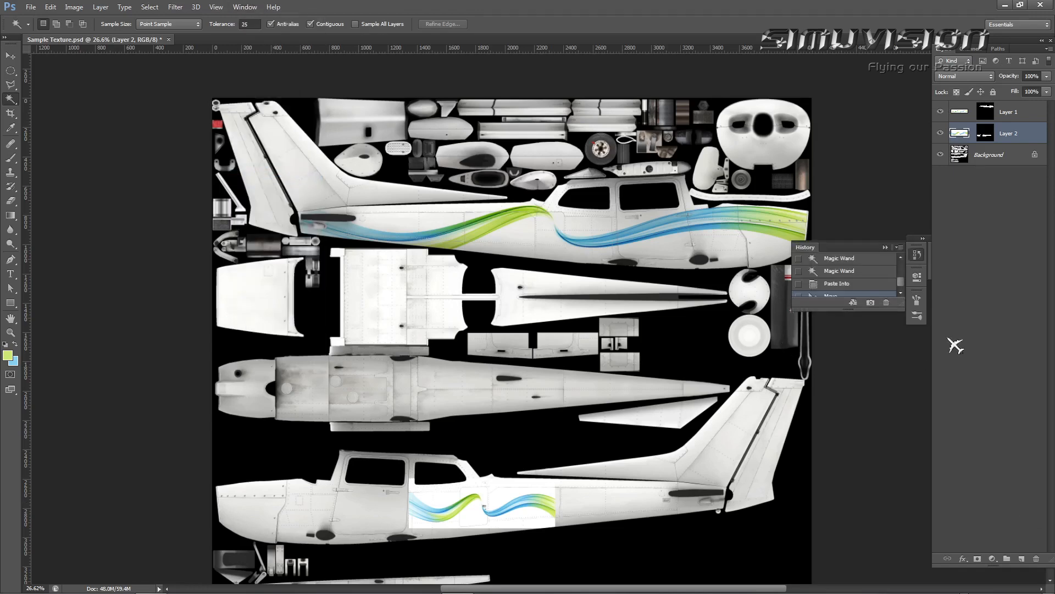
pyautogui.moveTo(882, 312); pyautogui.dragTo(889, 525)
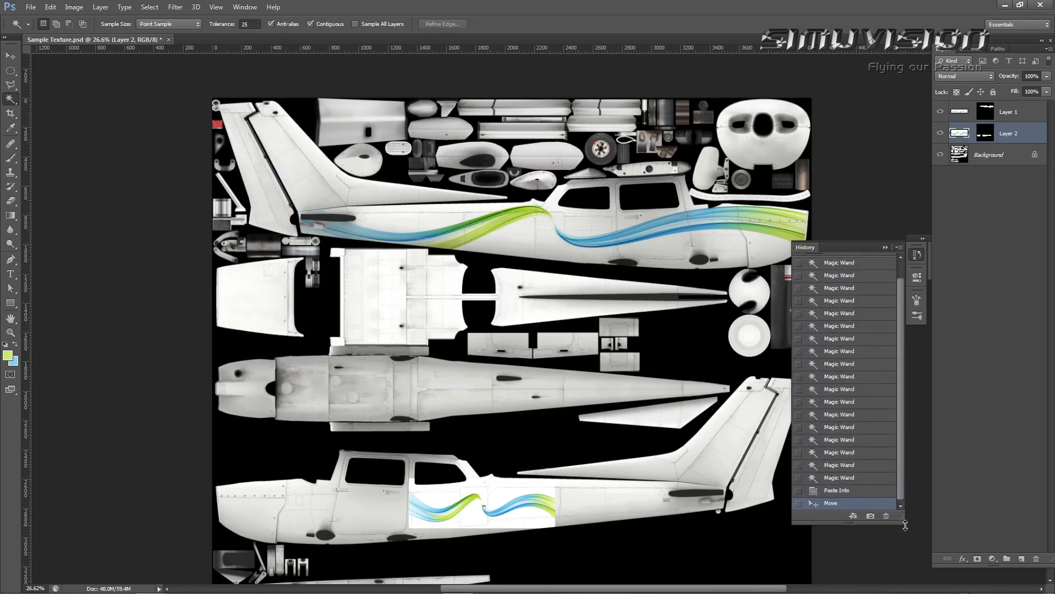
pyautogui.click(849, 492)
pyautogui.click(851, 478)
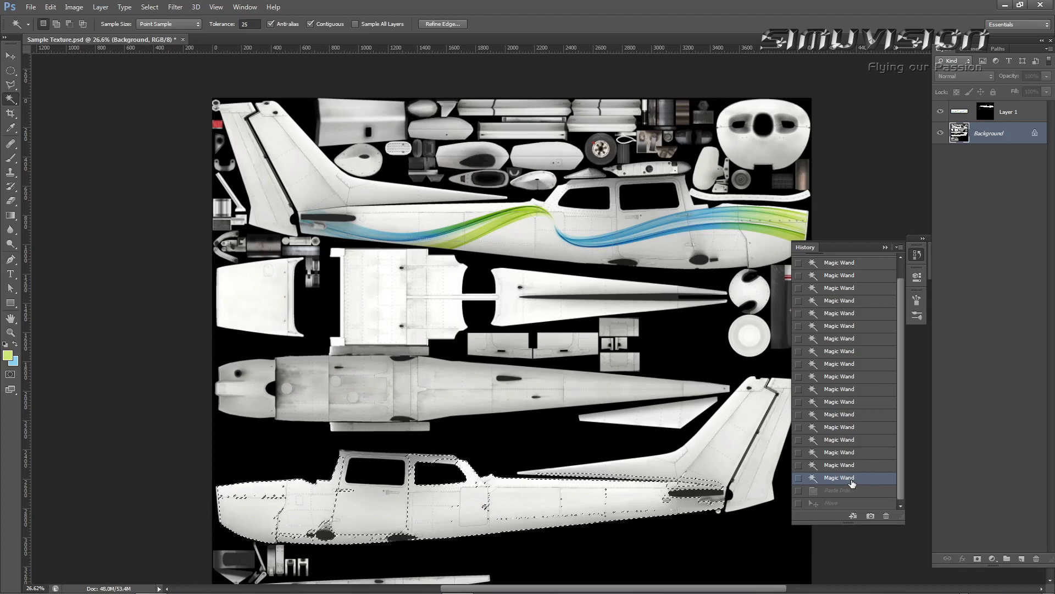
# - Add the missed door, lower-edge and cabin areas to the lower fuselage Magic Wand selection and put the history list away
pyautogui.keyDown('shift'); pyautogui.click(369, 519); pyautogui.keyUp('shift')
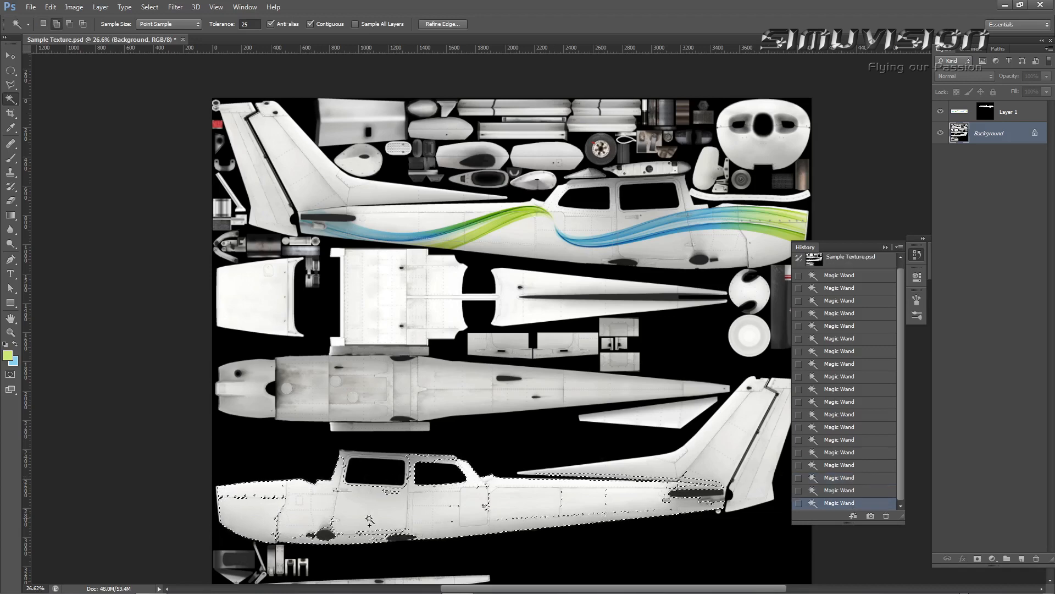
pyautogui.keyDown('shift'); pyautogui.click(373, 536); pyautogui.keyUp('shift')
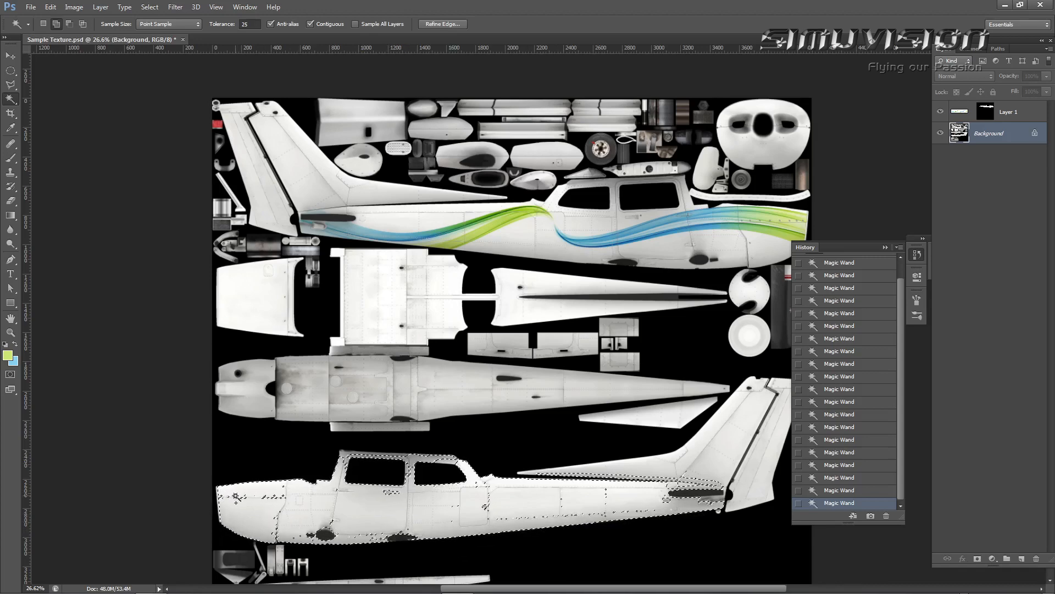
pyautogui.keyDown('shift'); pyautogui.click(389, 510); pyautogui.keyUp('shift')
pyautogui.click(244, 7)
pyautogui.click(256, 175)
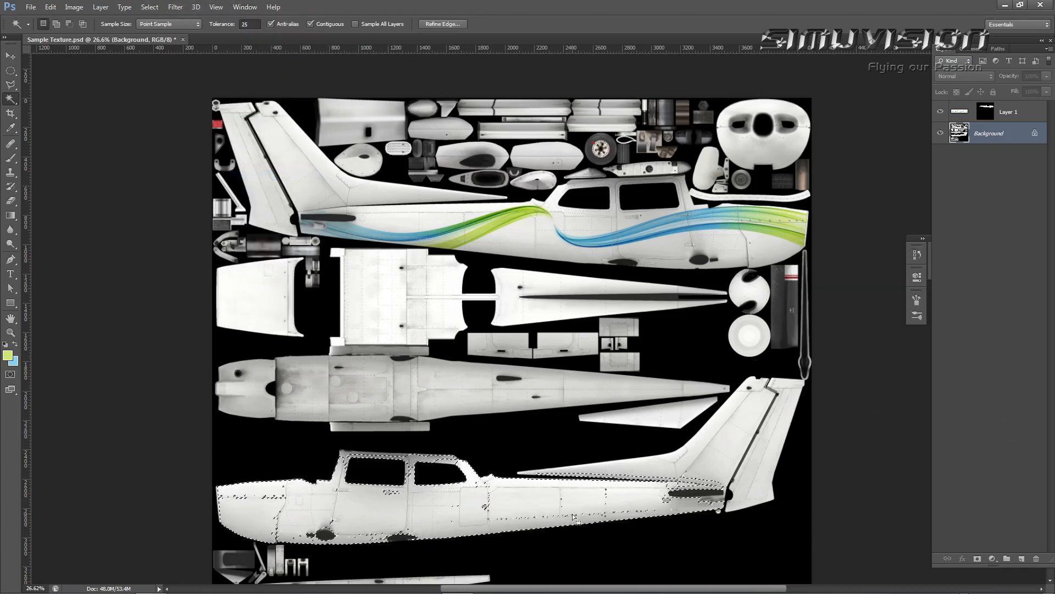
# - Paste the wave artwork into the lower fuselage selection and move it toward the nose, below the cabin windows
pyautogui.click(30, 6)
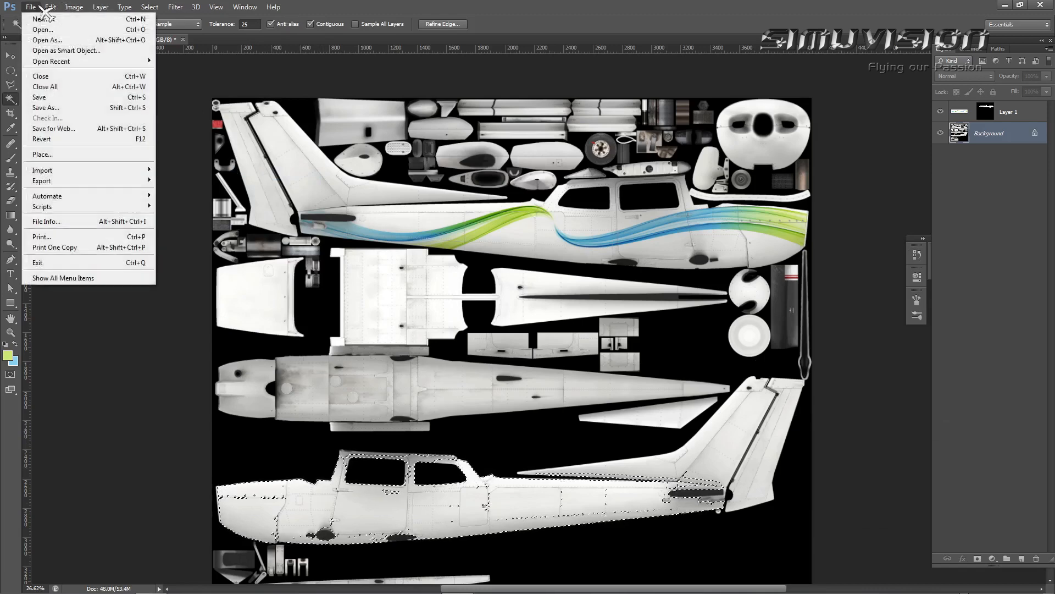
pyautogui.moveTo(51, 6)
pyautogui.moveTo(88, 113)
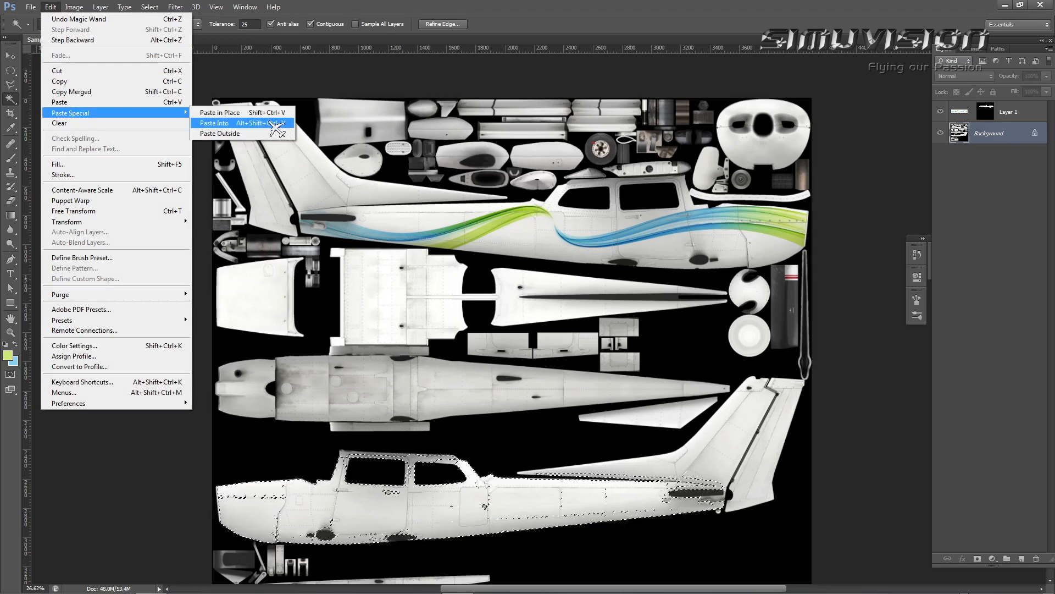
pyautogui.click(275, 127)
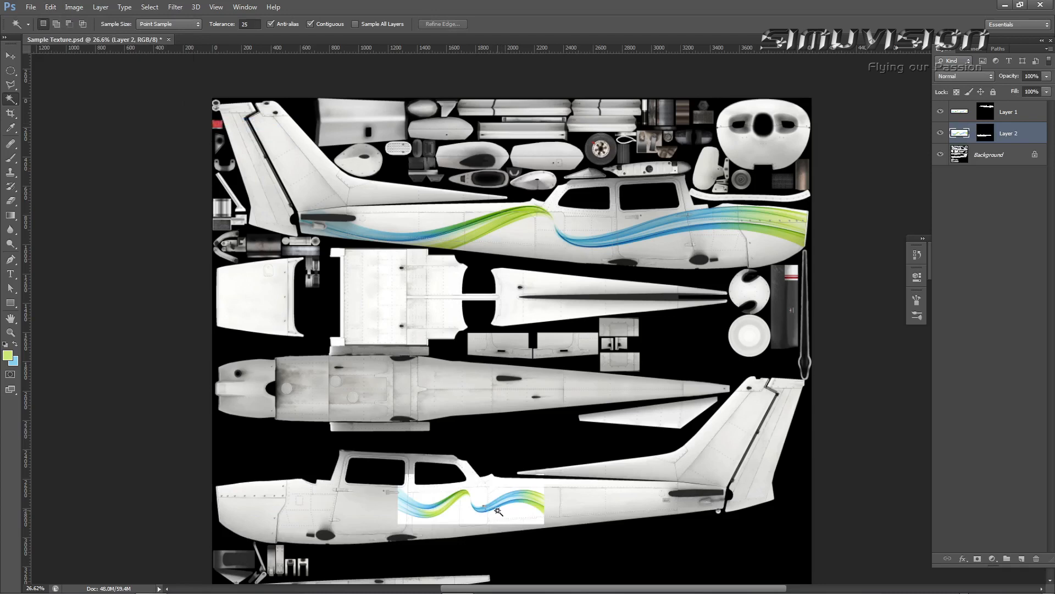
pyautogui.moveTo(498, 513); pyautogui.dragTo(410, 529)
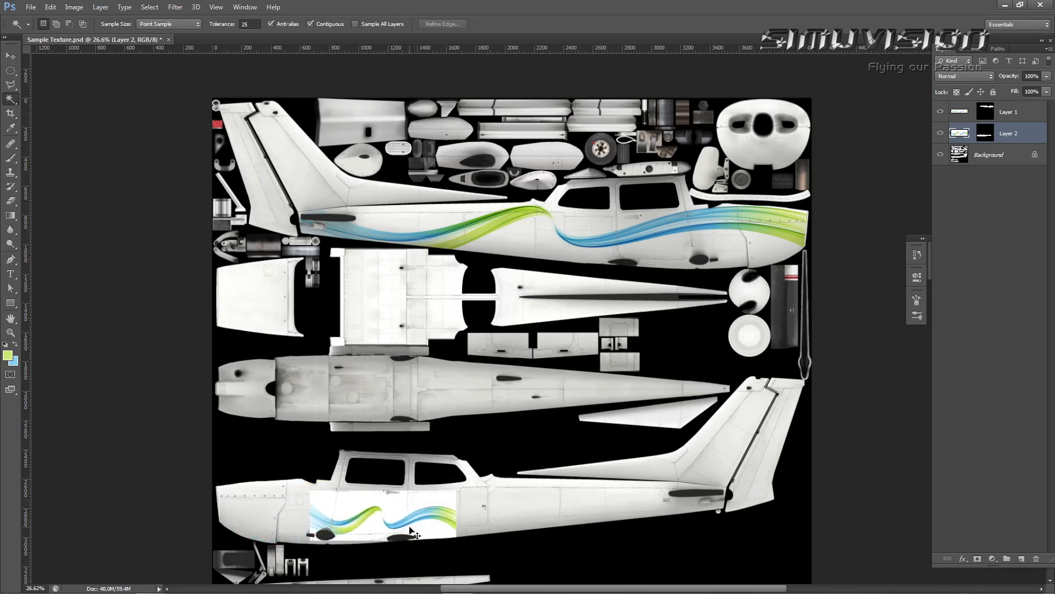
pyautogui.hotkey('ctrl', 't')
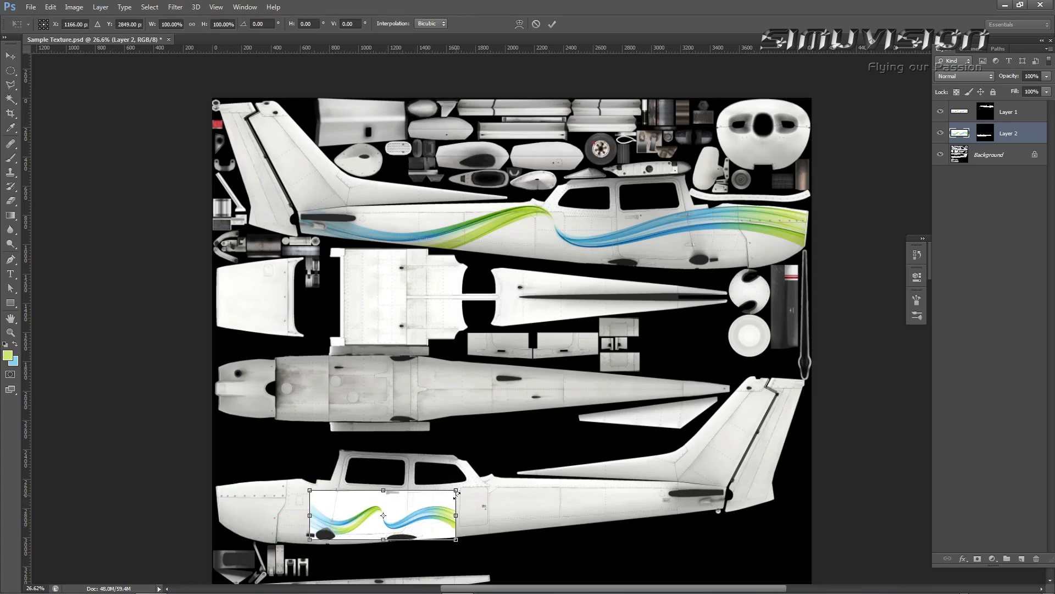
pyautogui.moveTo(455, 490); pyautogui.dragTo(720, 482)
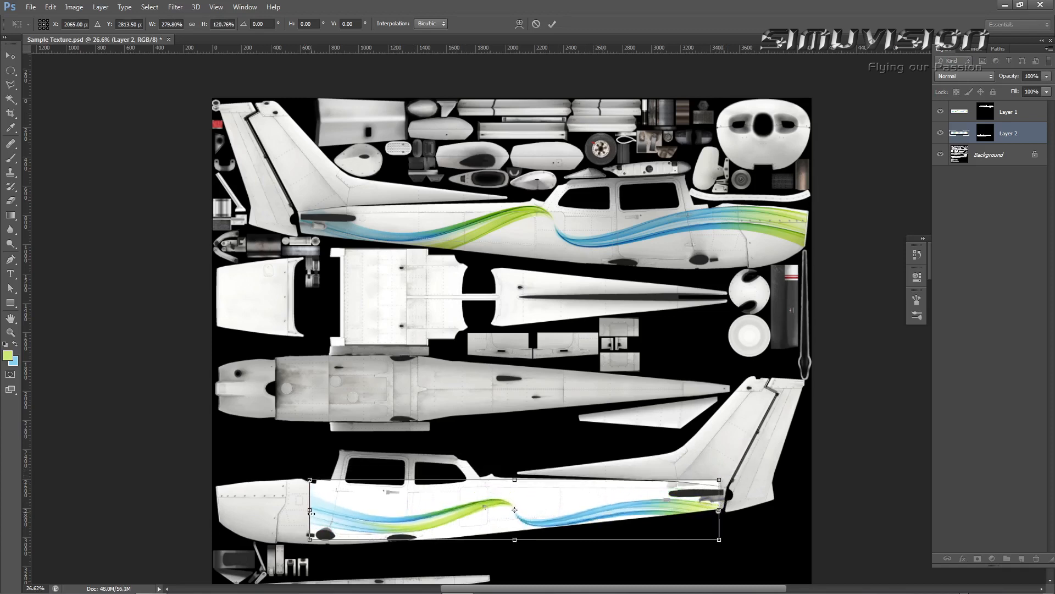
pyautogui.moveTo(310, 479); pyautogui.dragTo(218, 471)
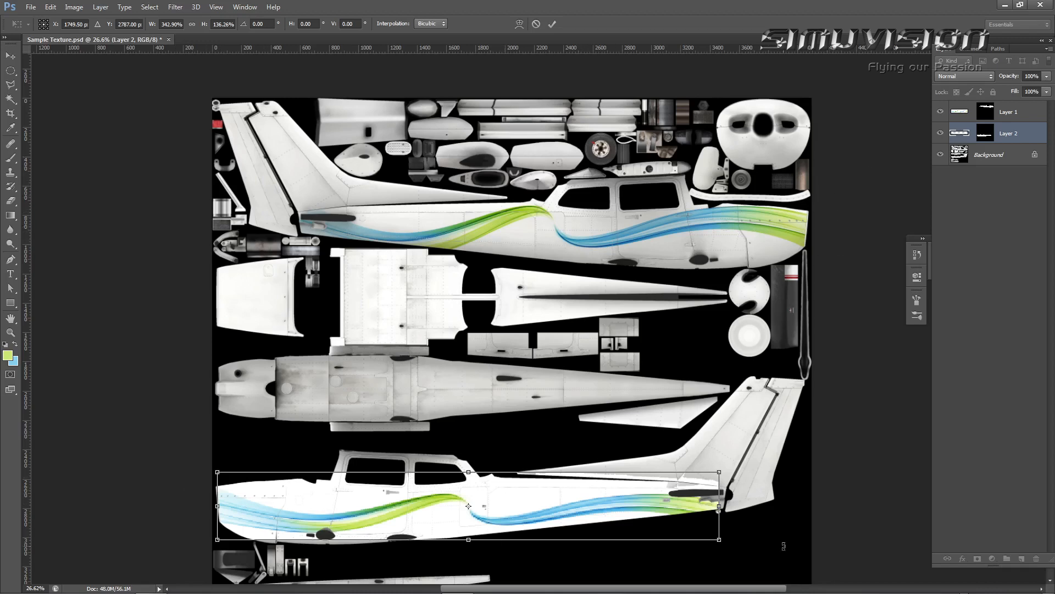
pyautogui.click(536, 24)
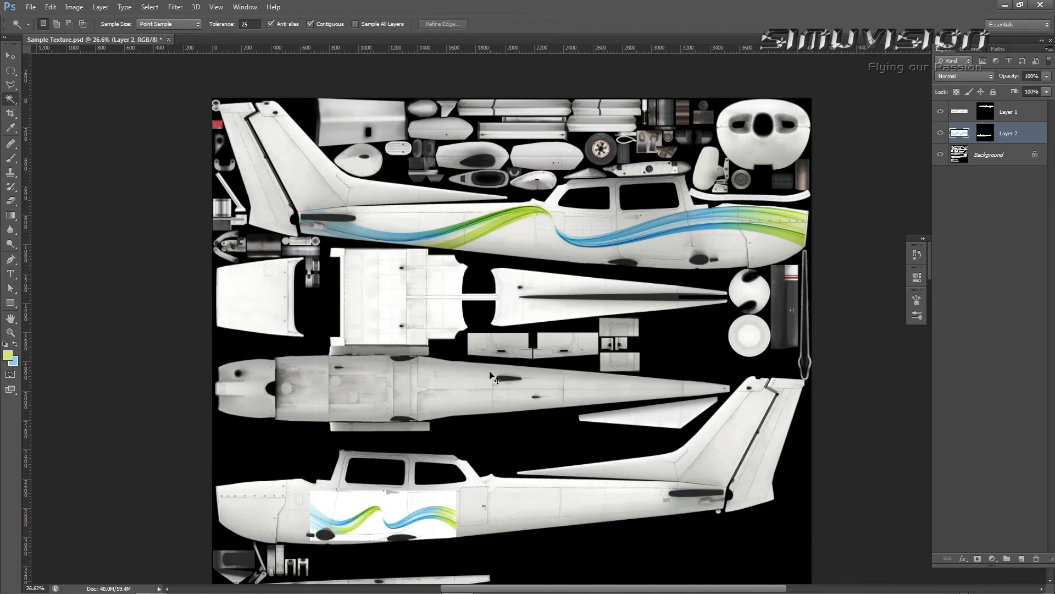
# - Mirror the lower wave artwork horizontally and stretch it from nose to tail section, at about -348.5% width and 185.67% height
pyautogui.hotkey('ctrl', 't')
pyautogui.moveTo(455, 515); pyautogui.dragTo(215, 461)
pyautogui.moveTo(477, 499); pyautogui.dragTo(722, 501)
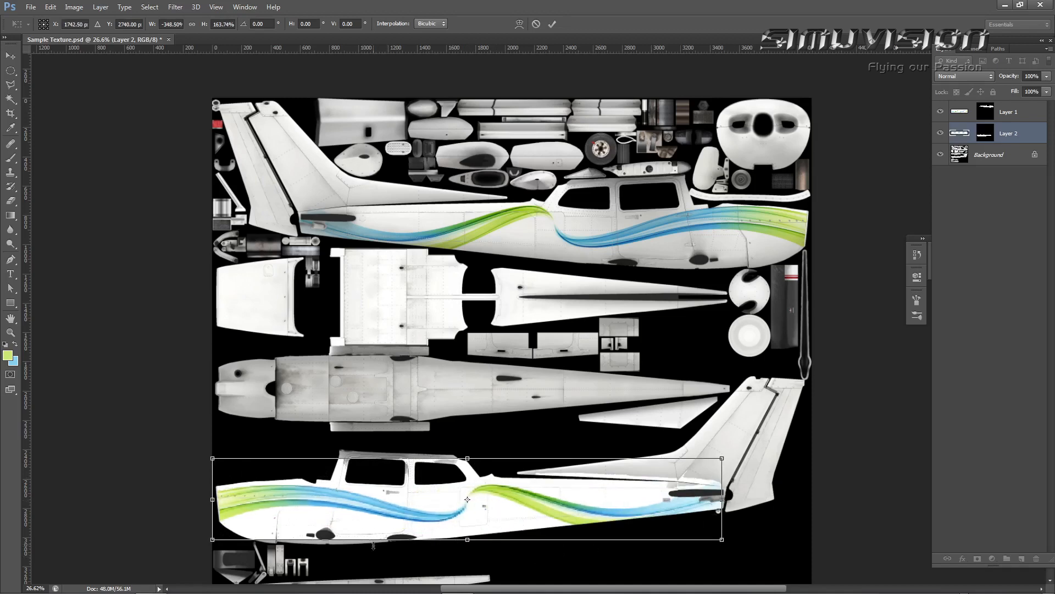
pyautogui.moveTo(467, 538); pyautogui.dragTo(467, 543)
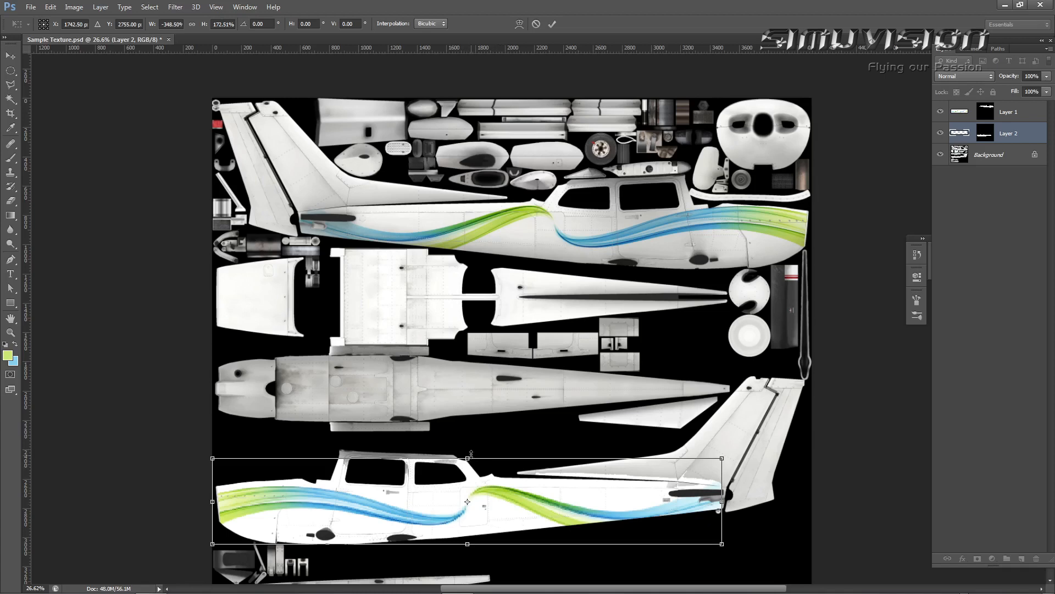
pyautogui.moveTo(471, 453); pyautogui.dragTo(471, 447)
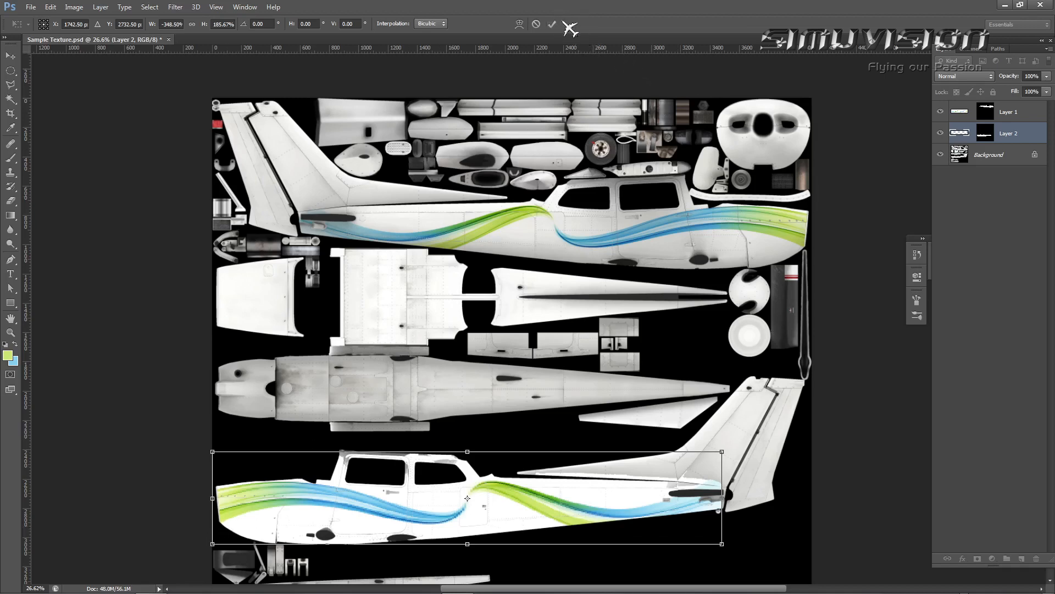
pyautogui.click(552, 23)
pyautogui.press('w')
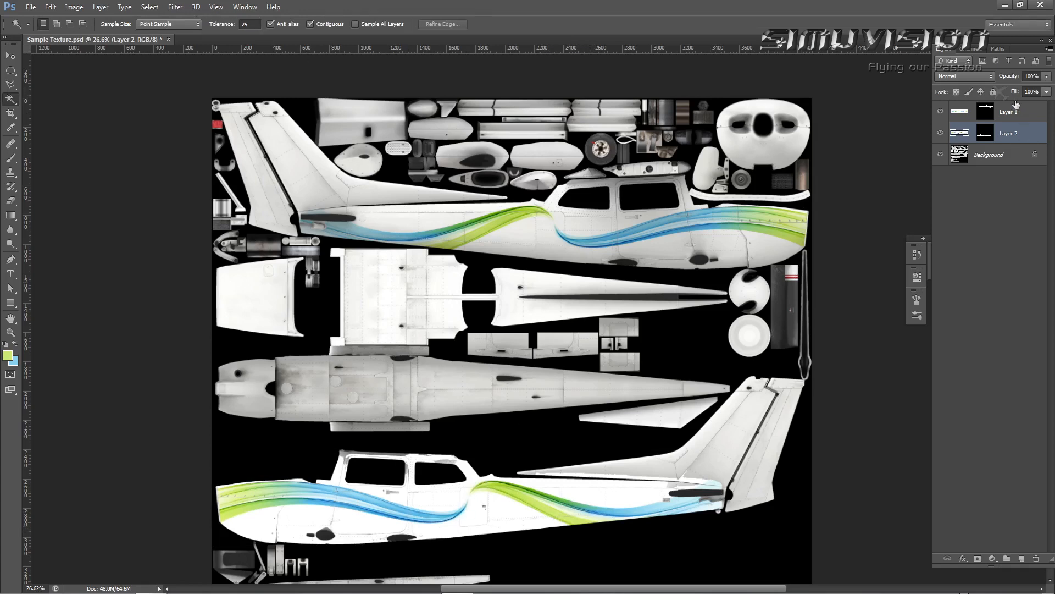
# - Set the lower fuselage wave layer's blend mode to Multiply
pyautogui.click(980, 77)
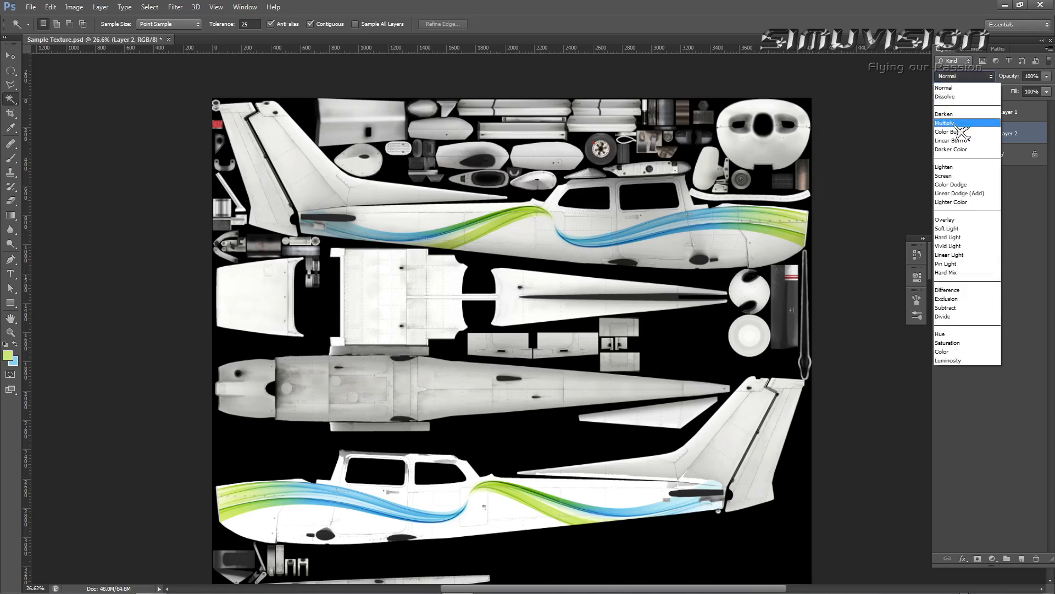
pyautogui.click(959, 123)
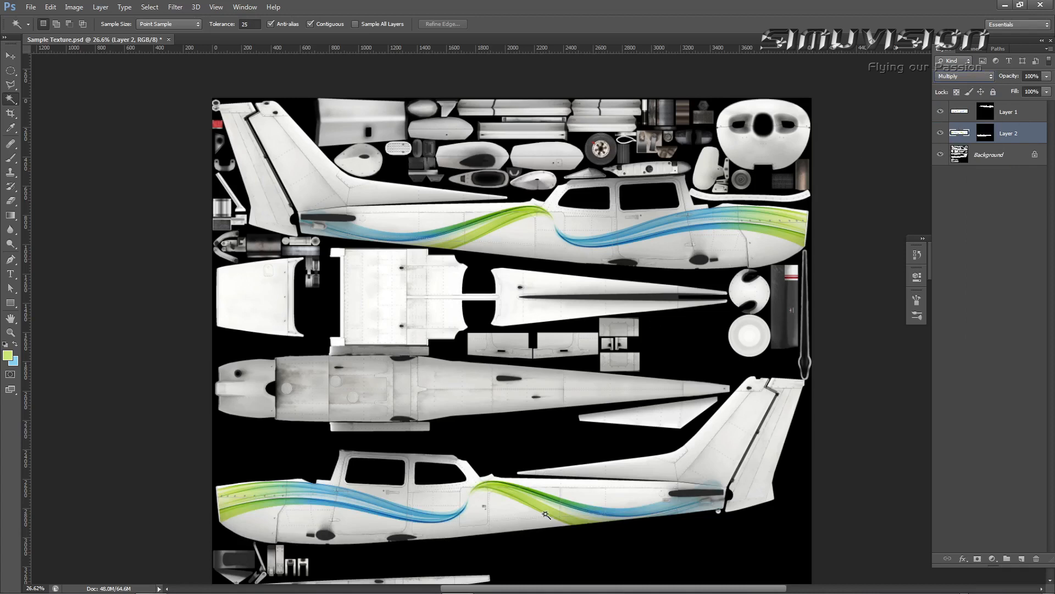
pyautogui.moveTo(501, 522); pyautogui.dragTo(463, 498)
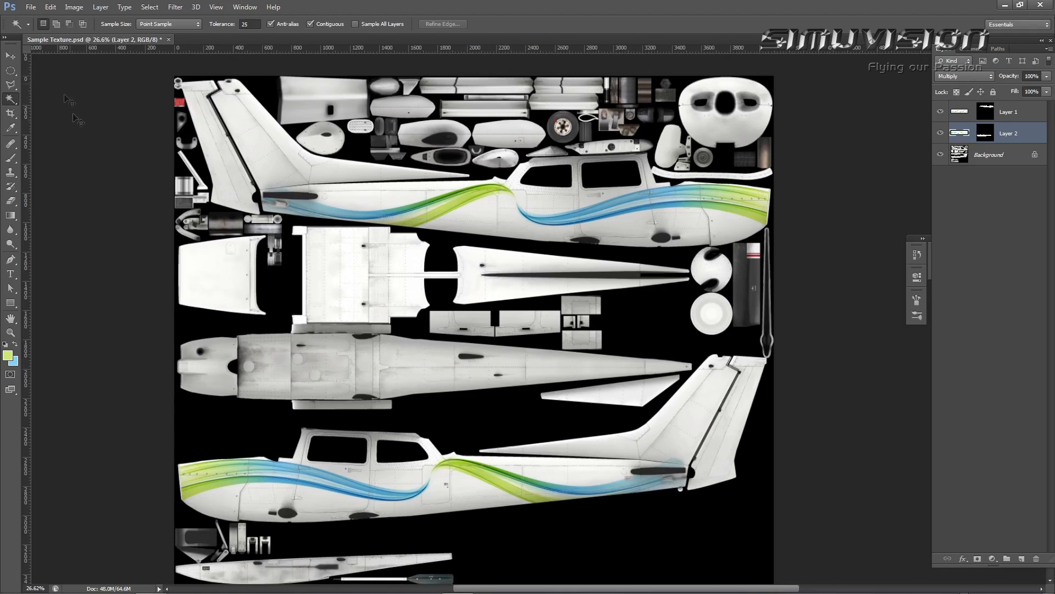
# - Save Sample Texture.psd with Maximize Compatibility enabled and close the document
pyautogui.click(32, 7)
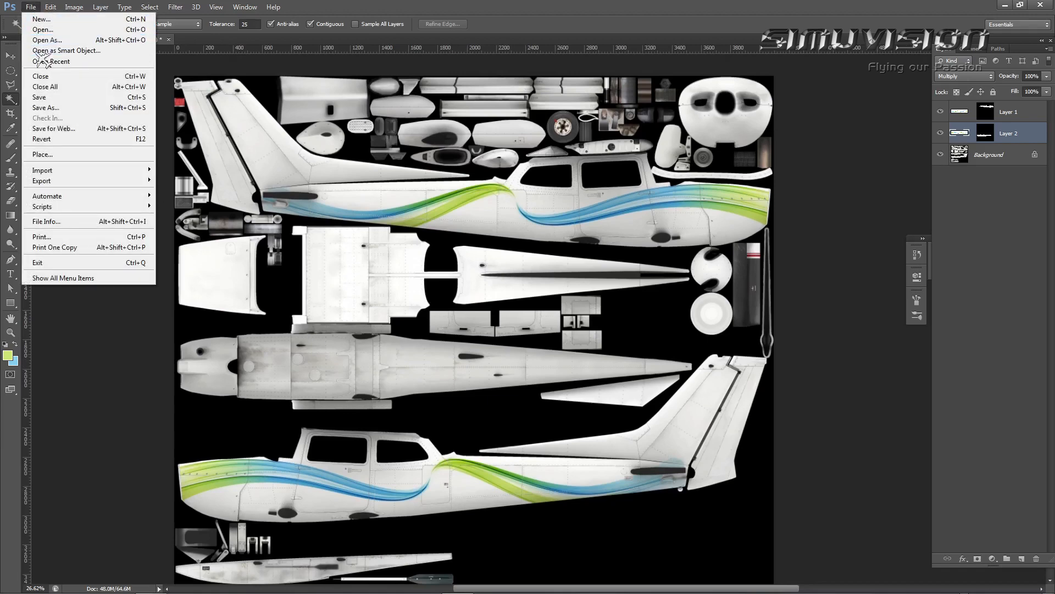
pyautogui.click(43, 100)
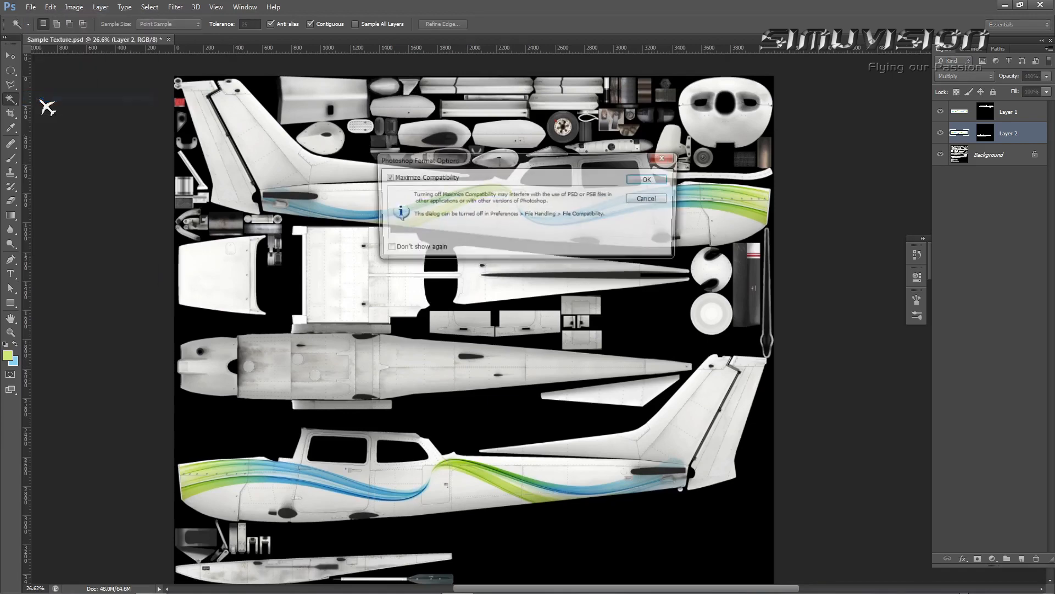
pyautogui.click(637, 178)
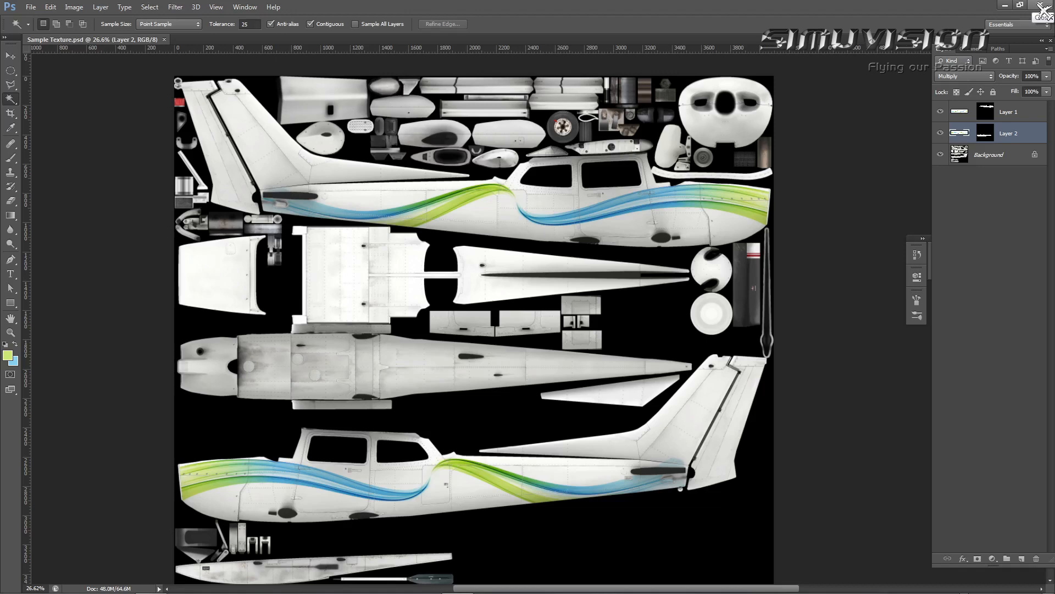
pyautogui.click(1041, 8)
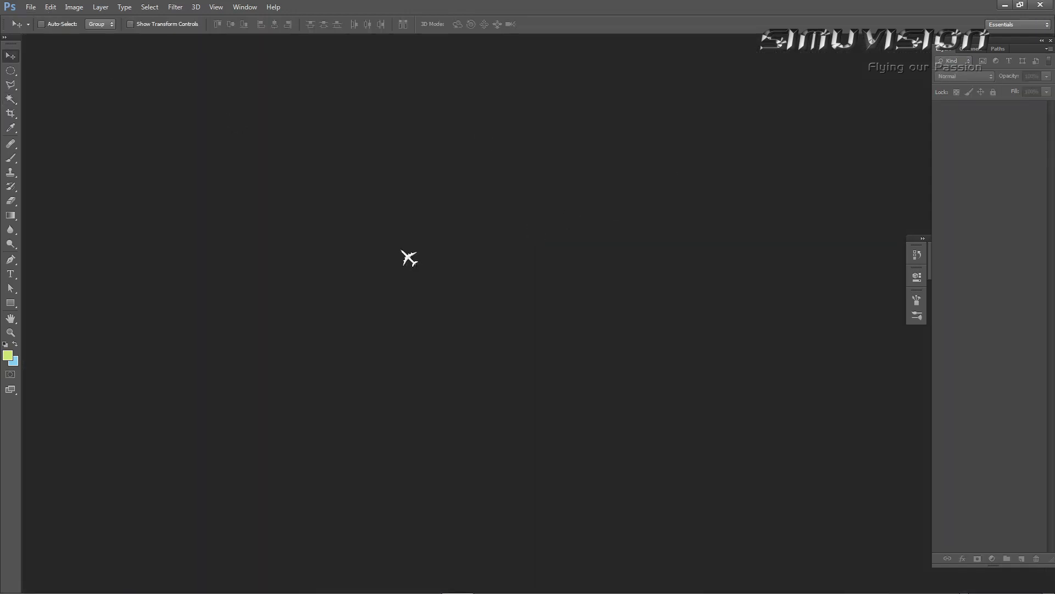
# - Open CAL192.psd from the CAL192 folder, dock it in the workspace and enlarge the view of the finished livery
pyautogui.doubleClick(405, 253)
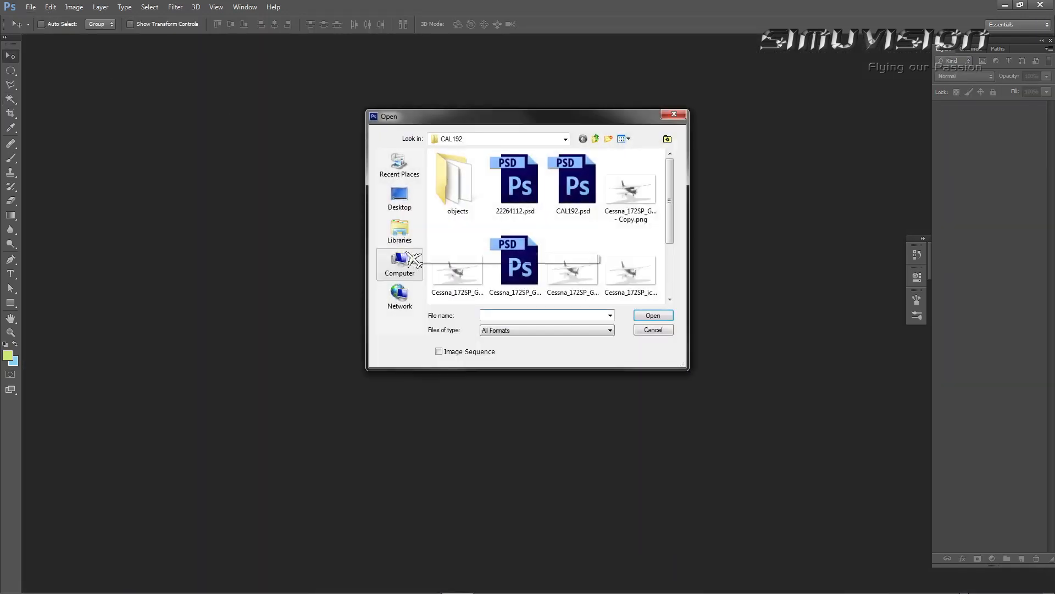
pyautogui.doubleClick(577, 202)
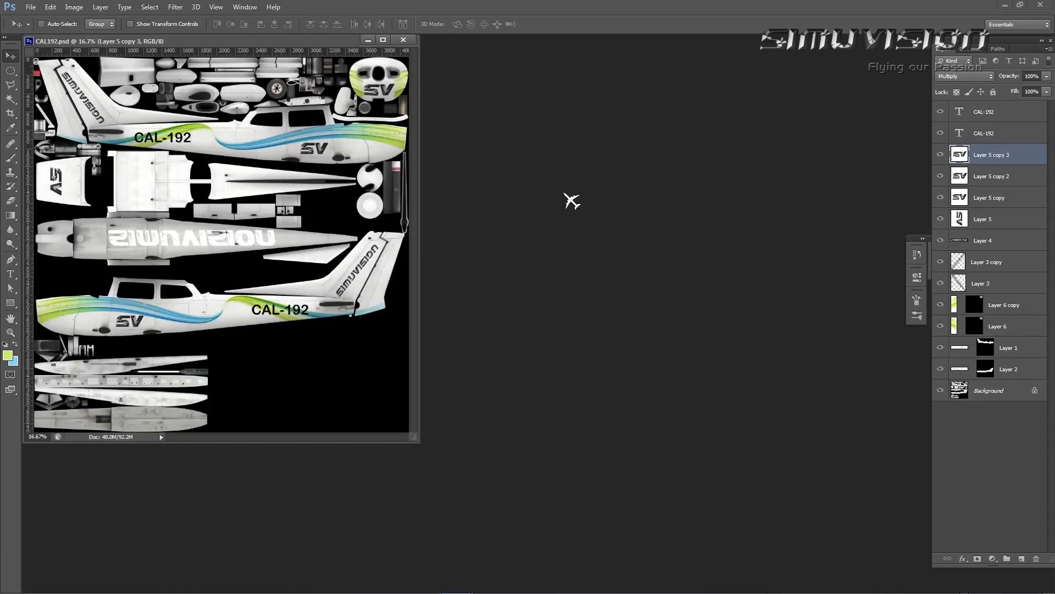
pyautogui.moveTo(311, 42); pyautogui.dragTo(393, 42)
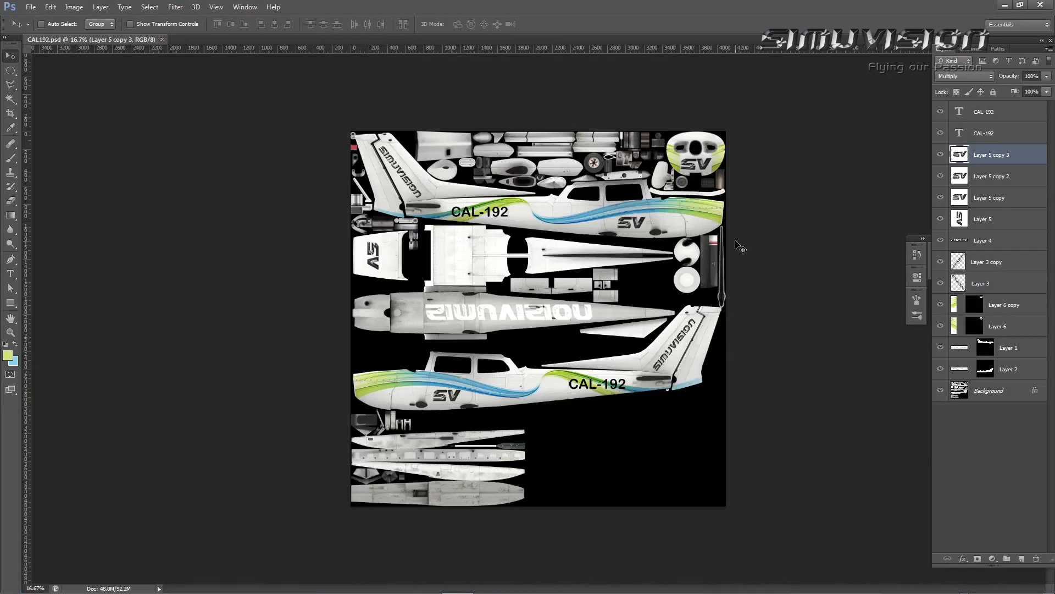
pyautogui.scroll(1, 669, 282)
pyautogui.scroll(1, 669, 283)
pyautogui.press('alt')
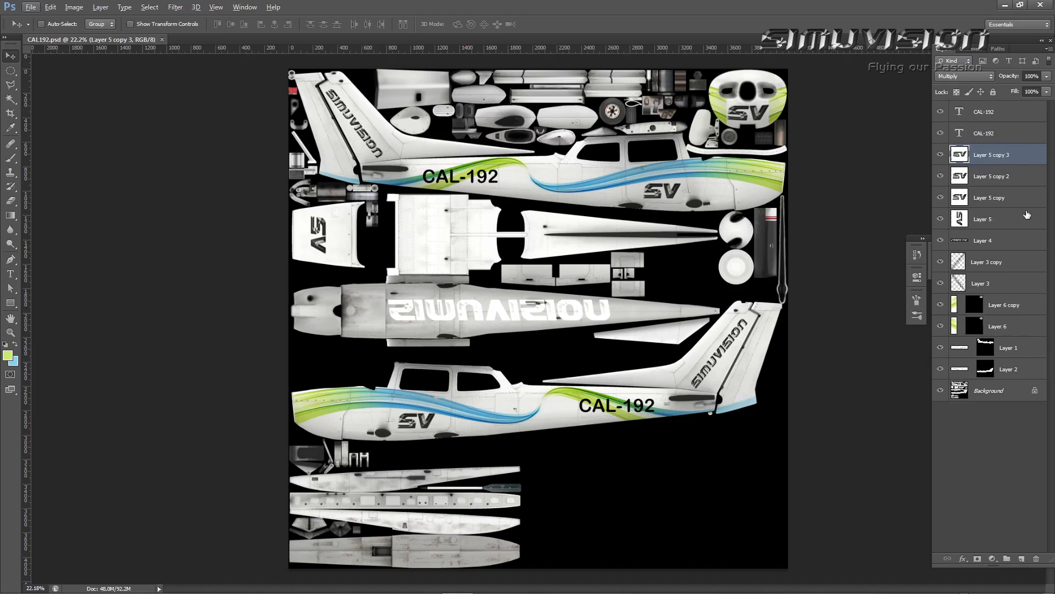
# - Hide and show the two CAL-192 text layers in turn to examine which registration mark each one holds
pyautogui.click(941, 113)
pyautogui.click(941, 112)
pyautogui.click(942, 114)
pyautogui.click(941, 114)
pyautogui.click(940, 113)
pyautogui.click(941, 113)
pyautogui.click(941, 113)
pyautogui.click(941, 113)
pyautogui.click(941, 114)
pyautogui.click(941, 113)
pyautogui.click(940, 133)
pyautogui.click(940, 133)
pyautogui.click(940, 133)
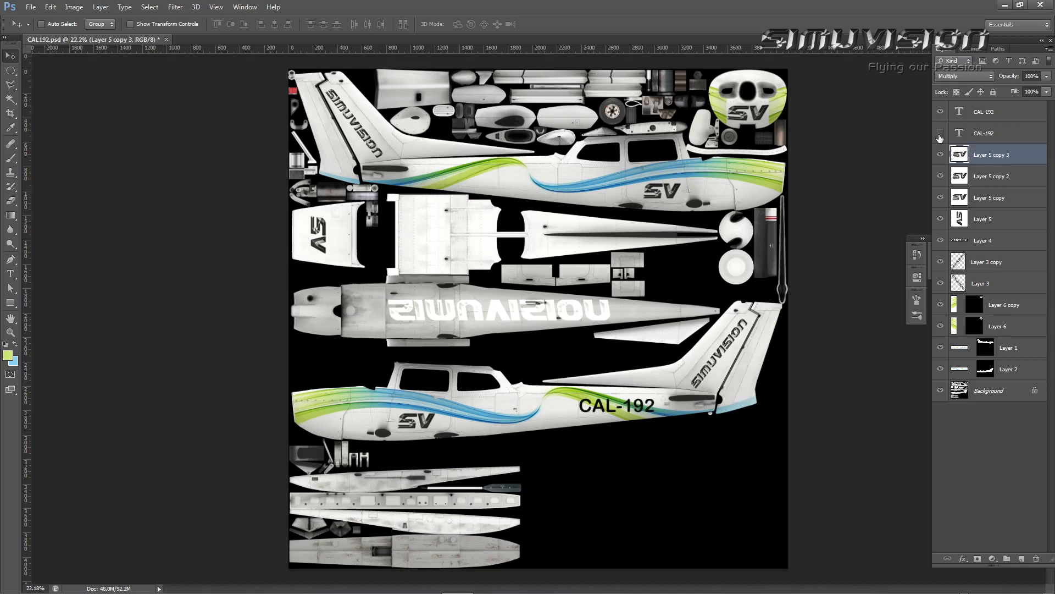
pyautogui.click(940, 134)
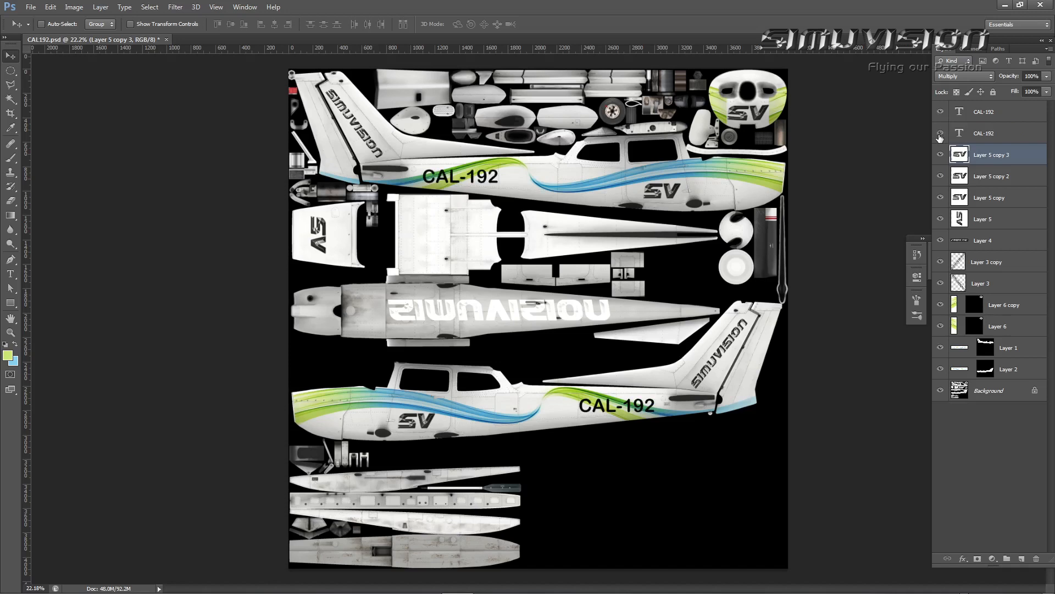
pyautogui.click(939, 133)
pyautogui.click(939, 133)
# - Hide and show Layer 5, its three copies and Layer 4 in turn to examine the logo and lettering on each
pyautogui.click(941, 157)
pyautogui.click(941, 157)
pyautogui.click(940, 156)
pyautogui.click(941, 156)
pyautogui.click(941, 177)
pyautogui.click(941, 177)
pyautogui.click(941, 177)
pyautogui.click(941, 177)
pyautogui.click(940, 198)
pyautogui.click(941, 198)
pyautogui.click(941, 198)
pyautogui.click(941, 198)
pyautogui.click(941, 219)
pyautogui.click(941, 220)
pyautogui.click(940, 240)
pyautogui.click(940, 240)
# - Close CAL192.psd without saving the changes
pyautogui.click(30, 7)
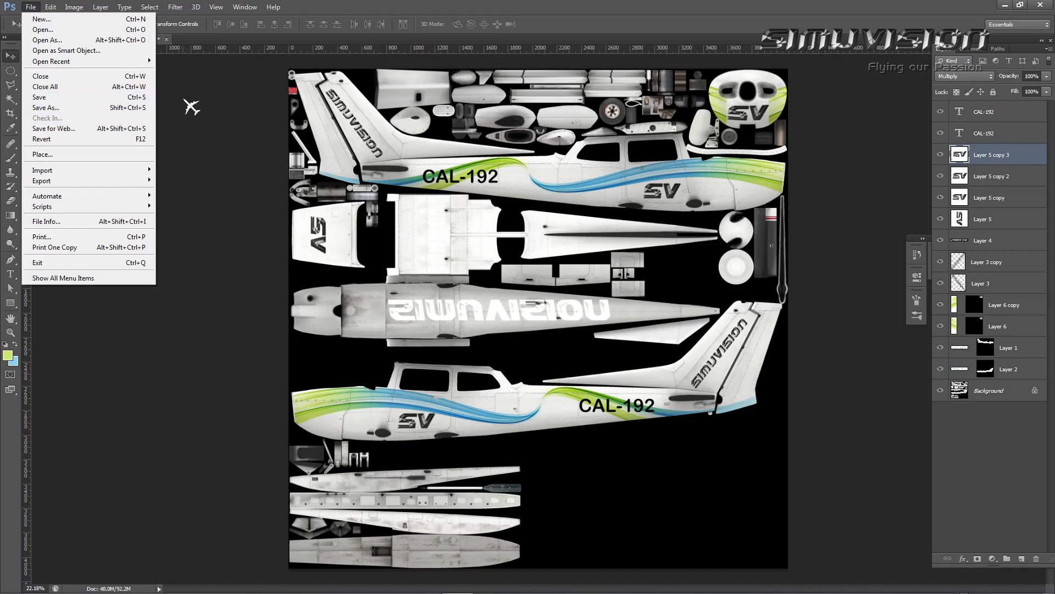
pyautogui.click(191, 107)
pyautogui.click(167, 39)
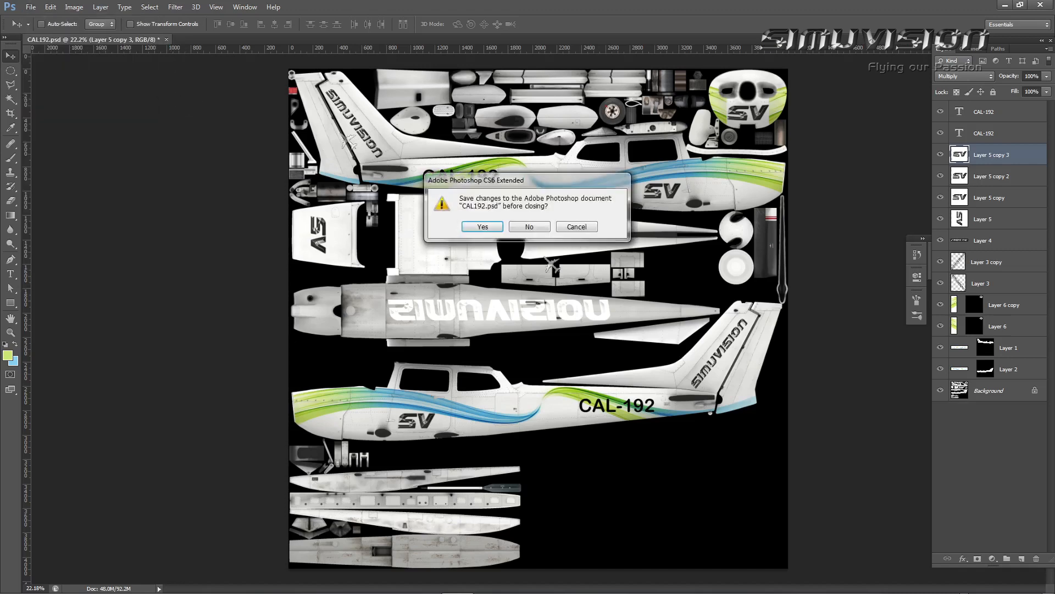
pyautogui.click(540, 228)
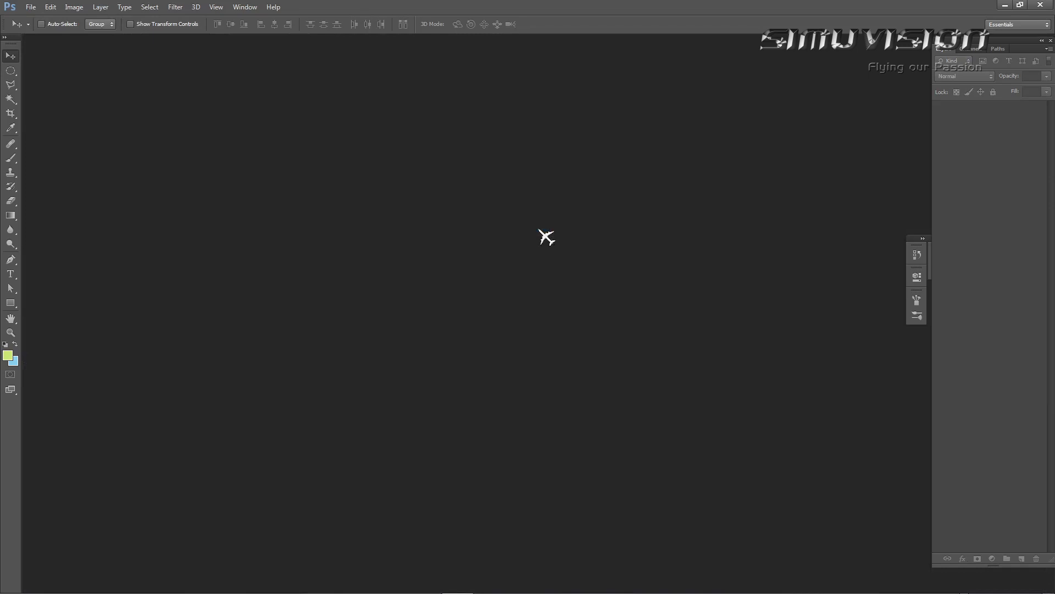
# - Close Photoshop, switch to DXTBmp and open Sample Texture.psd from the Sample Texture folder
pyautogui.click(1040, 9)
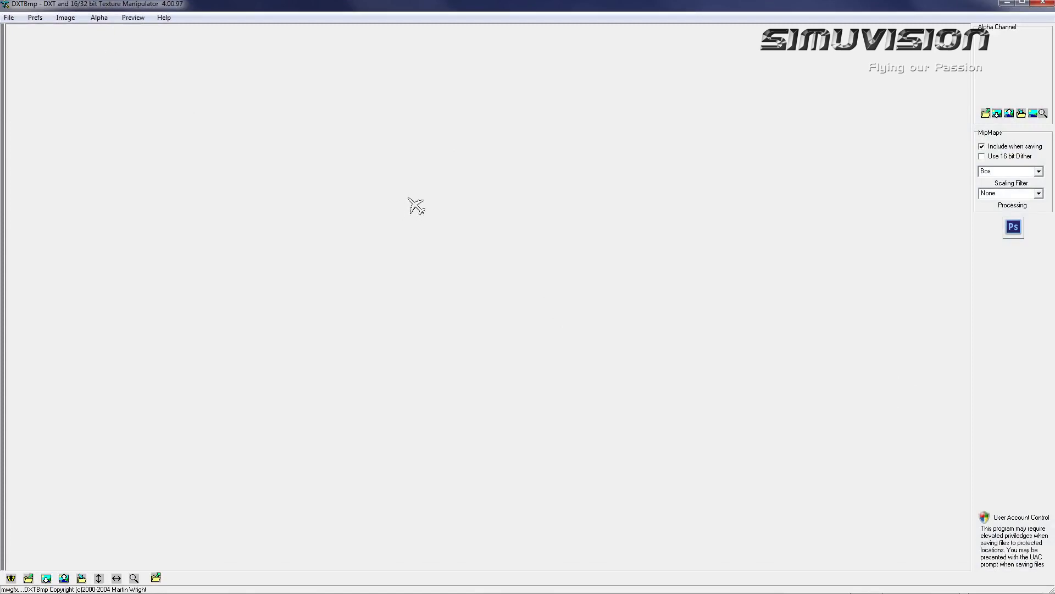
pyautogui.click(9, 17)
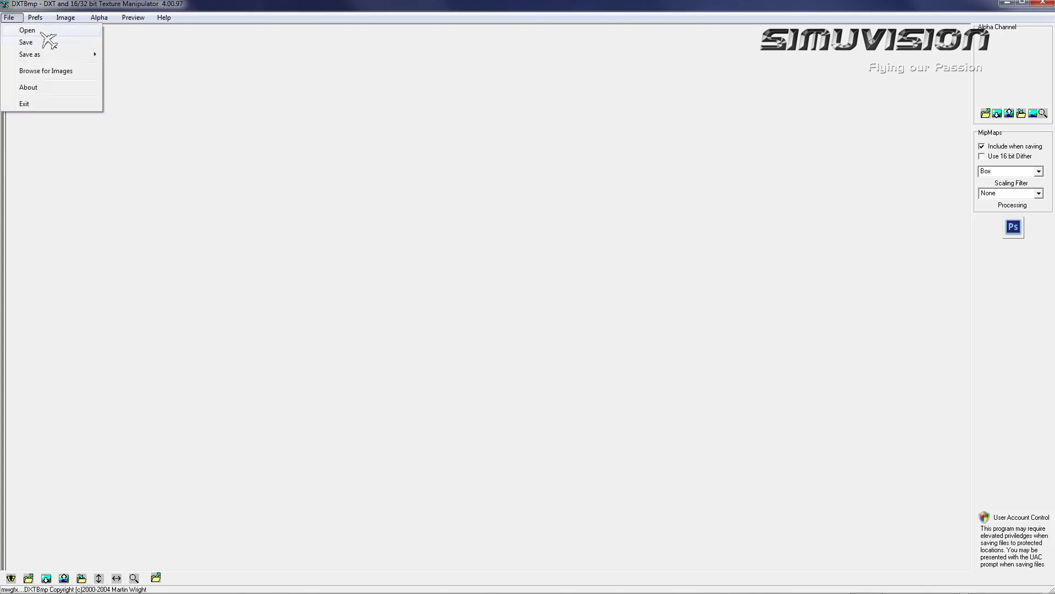
pyautogui.click(28, 30)
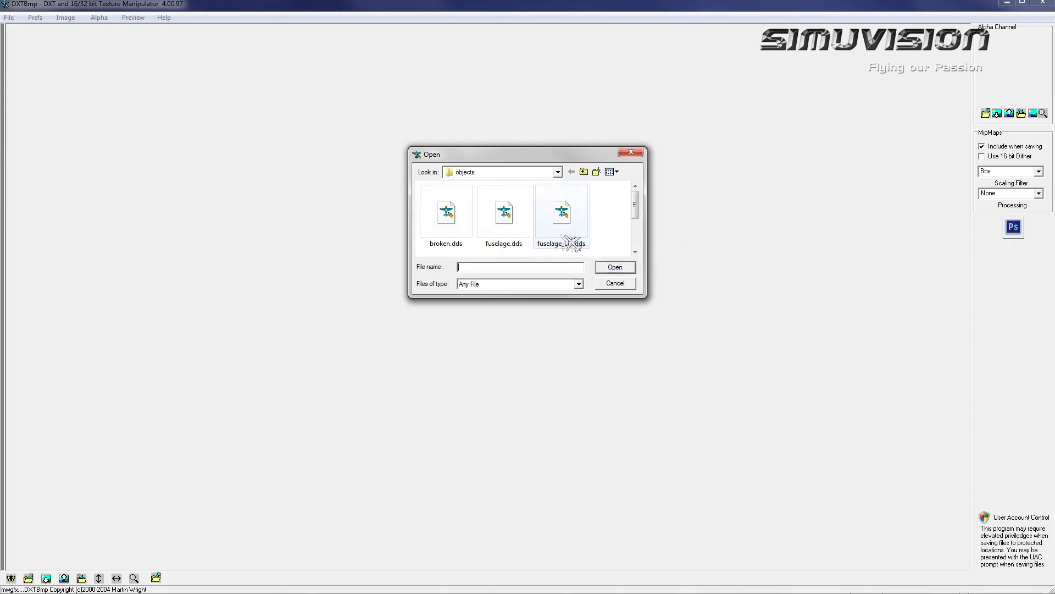
pyautogui.click(584, 171)
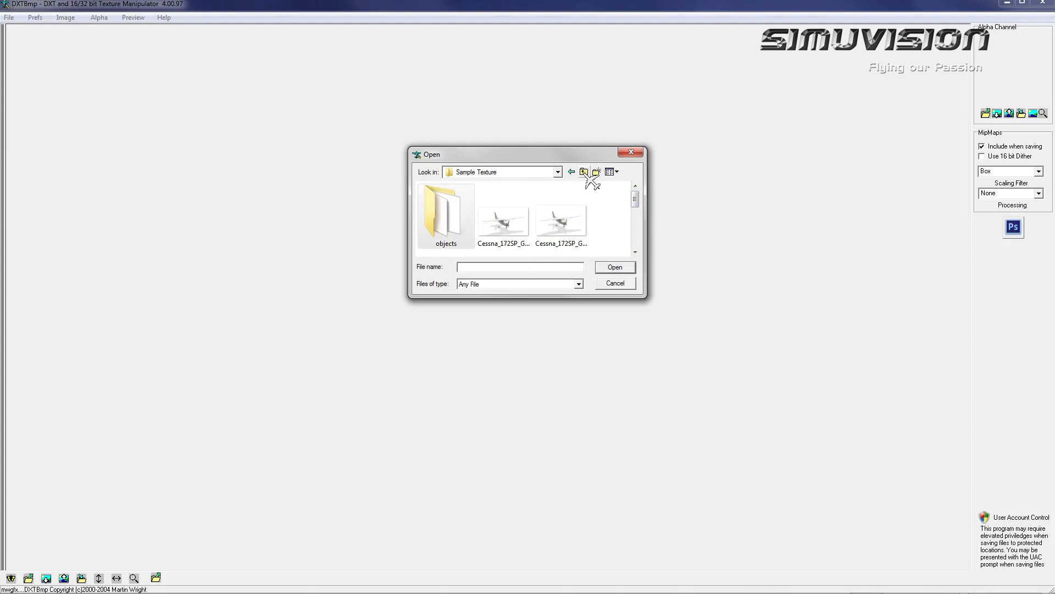
pyautogui.scroll(-3, 636, 235)
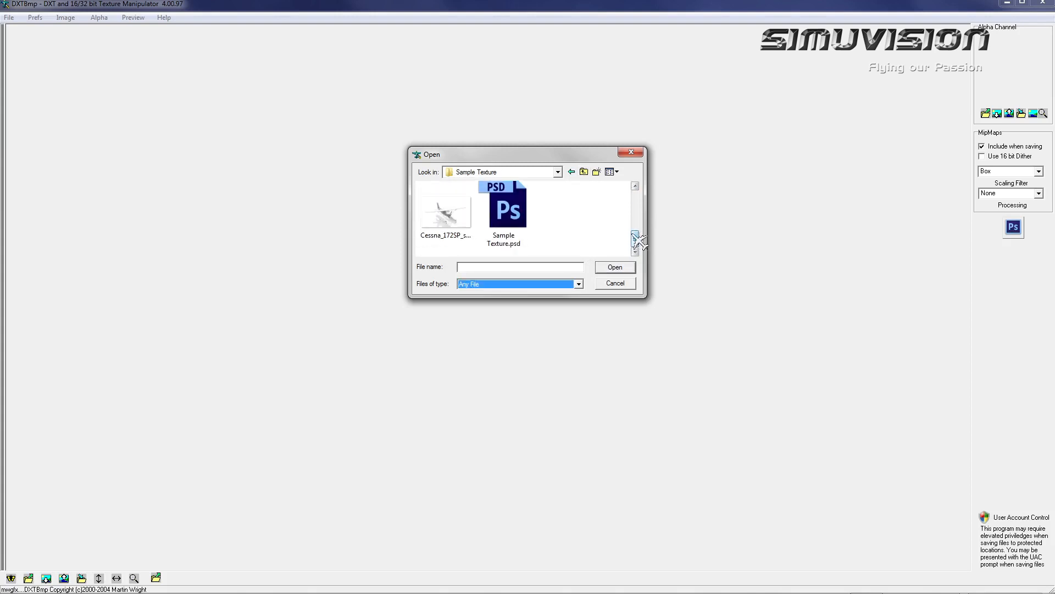
pyautogui.click(532, 216)
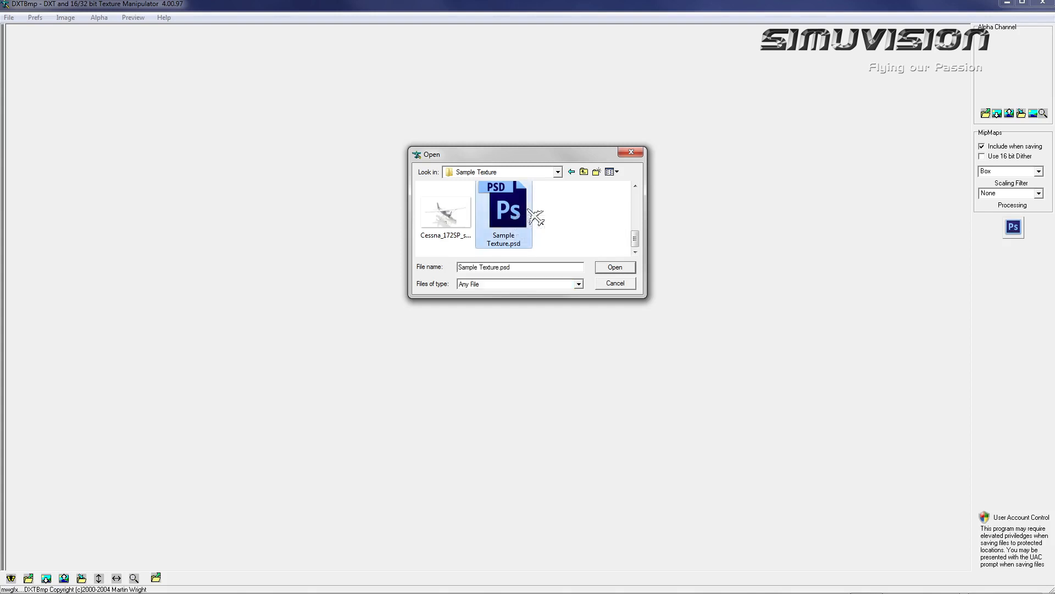
pyautogui.click(616, 268)
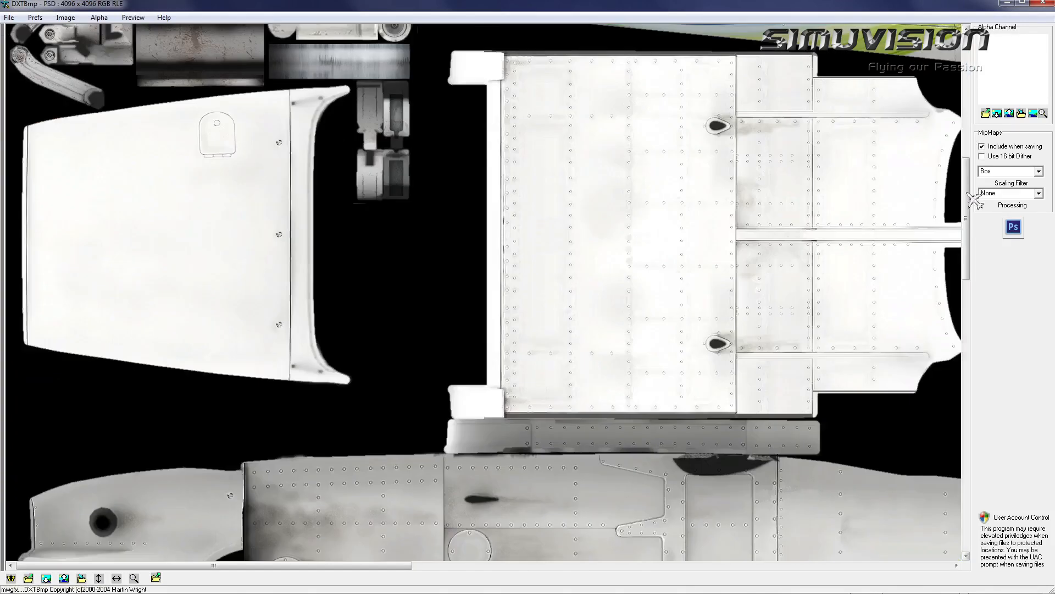
# - Examine the wave artwork on both fuselage sides and the tail of the opened texture
pyautogui.click(967, 202)
pyautogui.moveTo(976, 226); pyautogui.dragTo(971, 362)
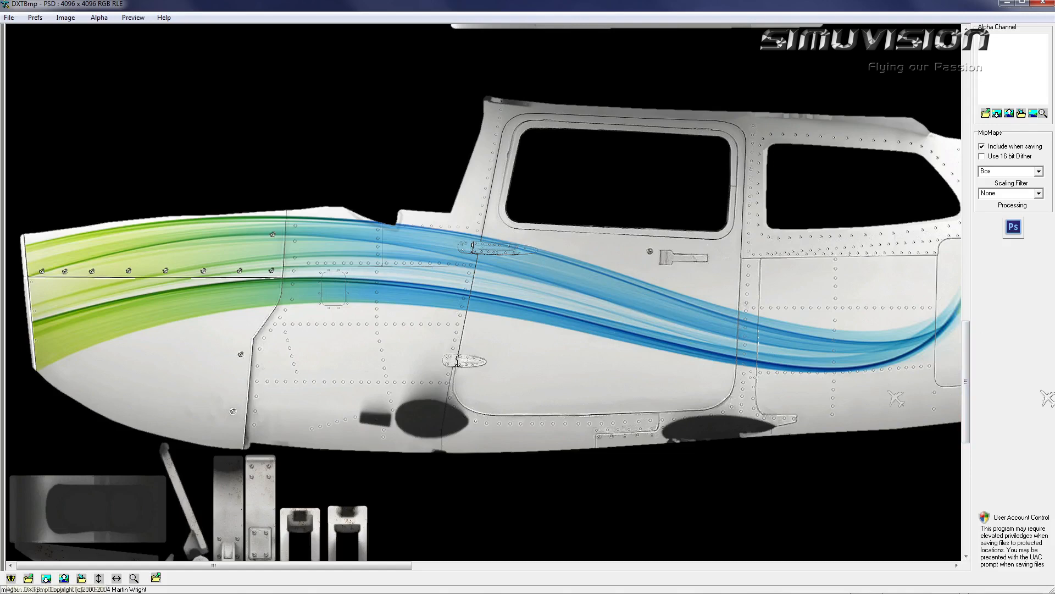
pyautogui.click(967, 314)
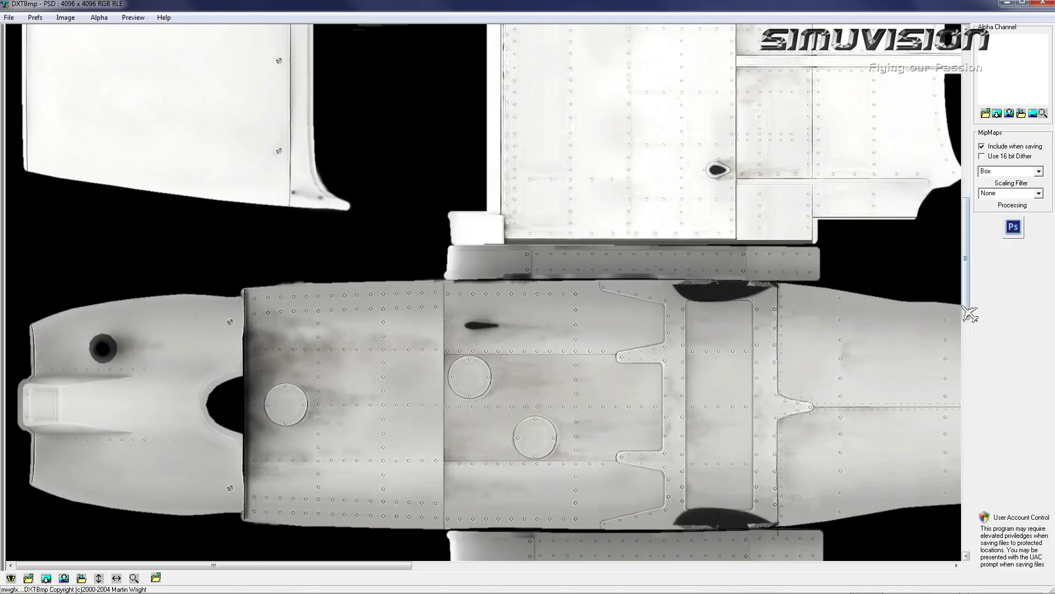
pyautogui.click(487, 565)
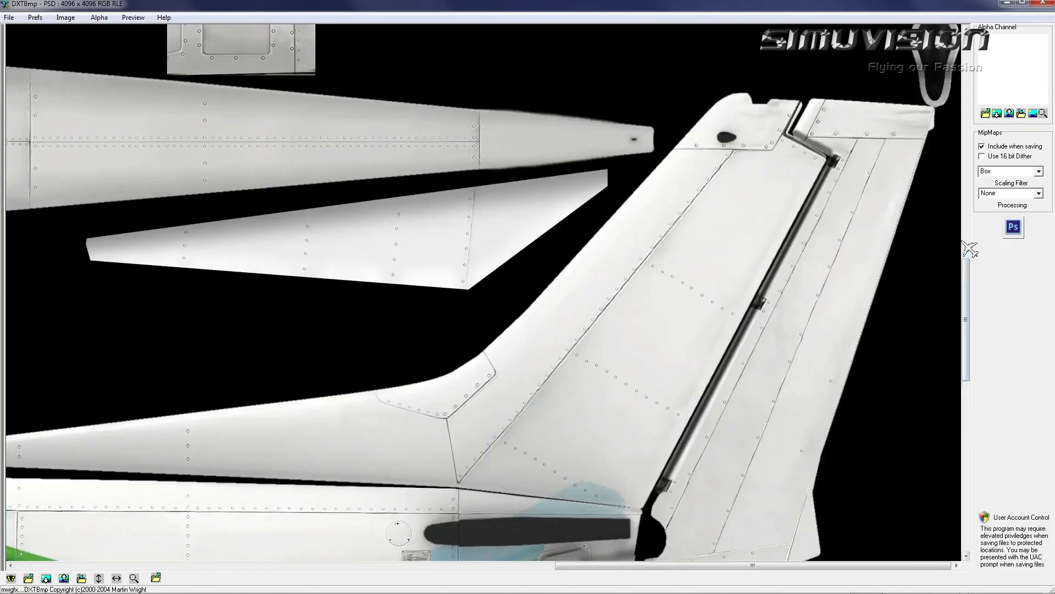
pyautogui.click(966, 243)
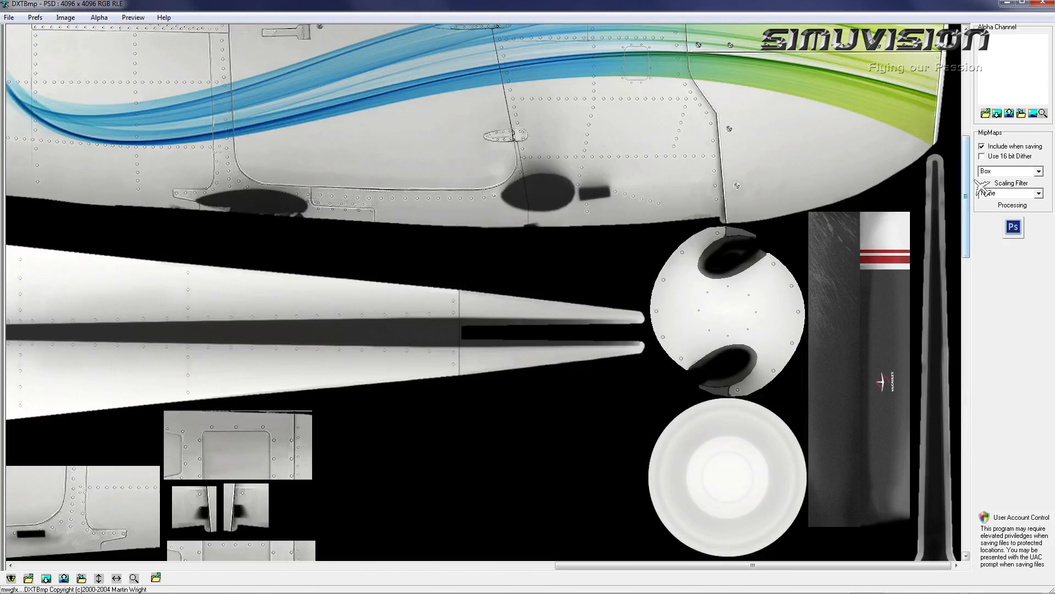
pyautogui.click(967, 134)
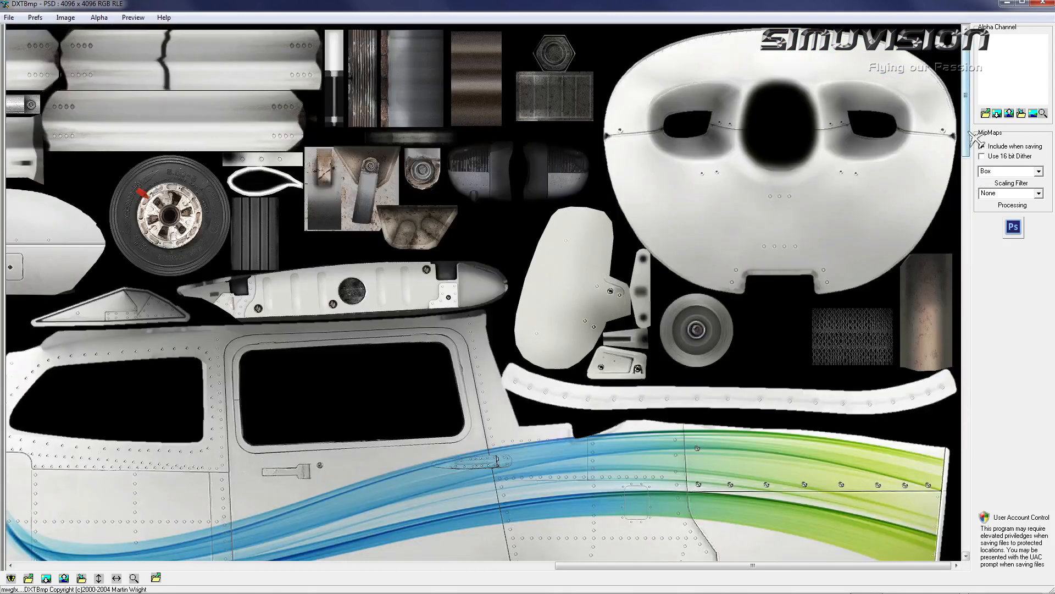
pyautogui.click(966, 175)
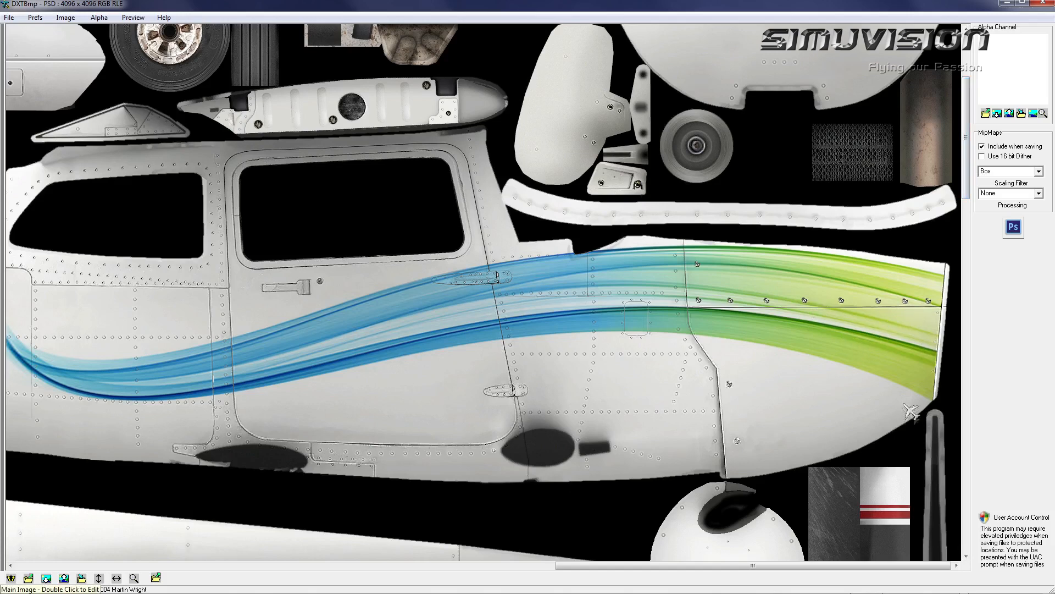
# - Export the texture as a DDS DXT1 image, replacing fuselage.dds in the objects folder
pyautogui.click(9, 18)
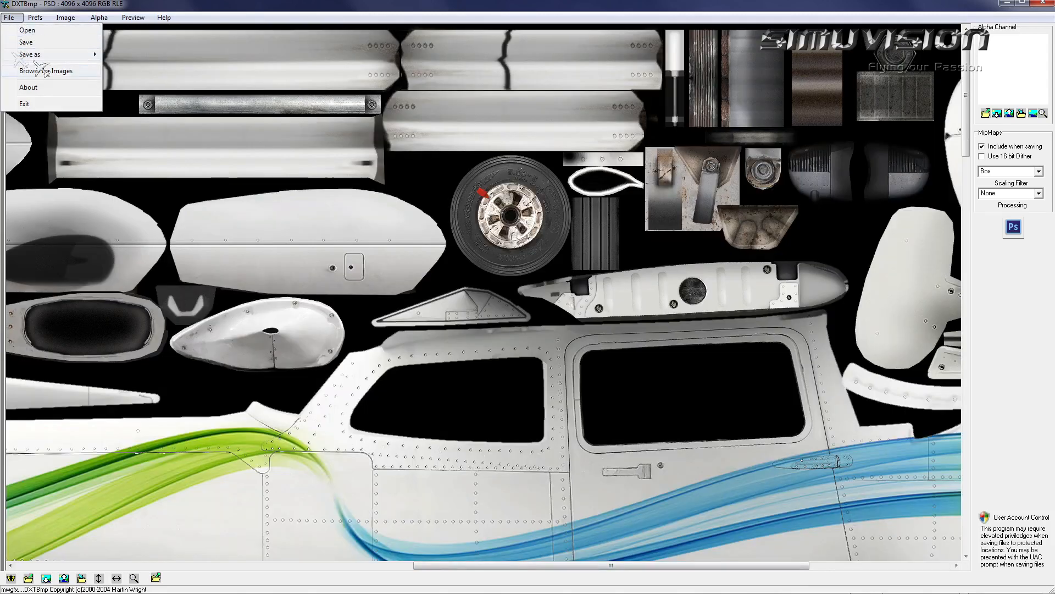
pyautogui.moveTo(54, 54)
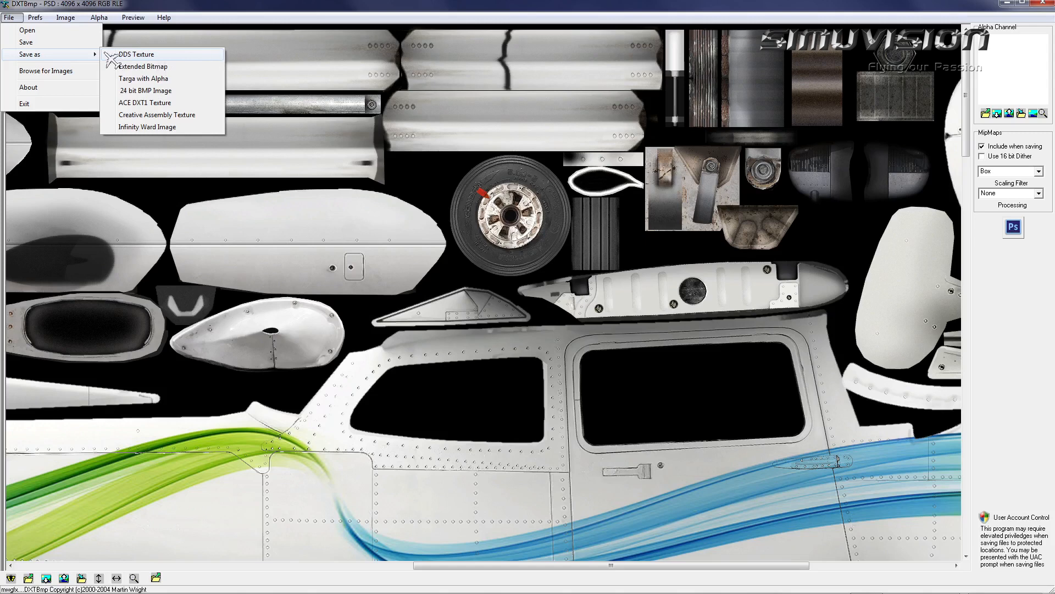
pyautogui.click(163, 57)
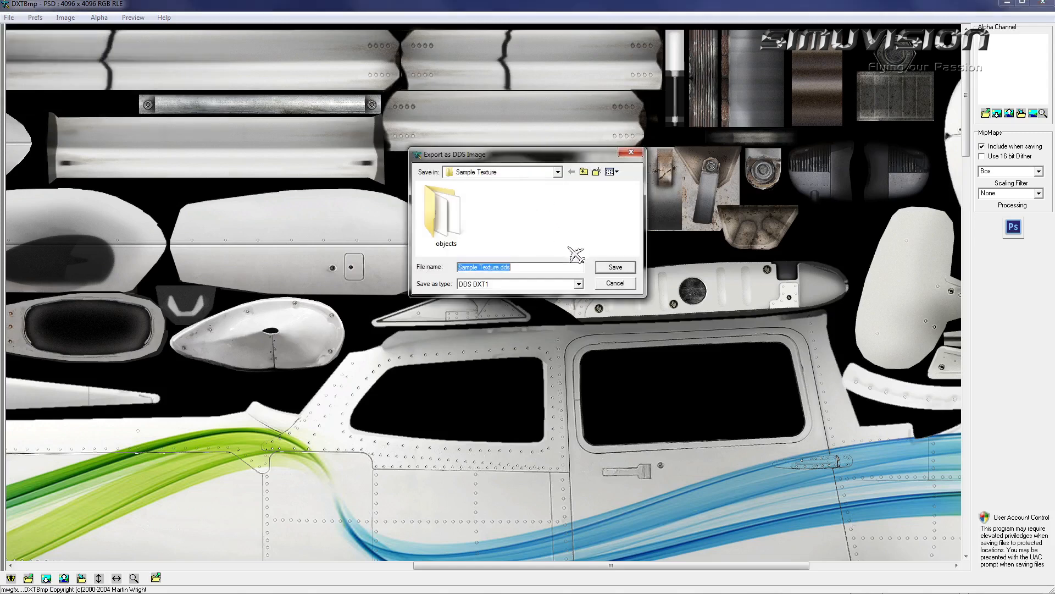
pyautogui.doubleClick(446, 220)
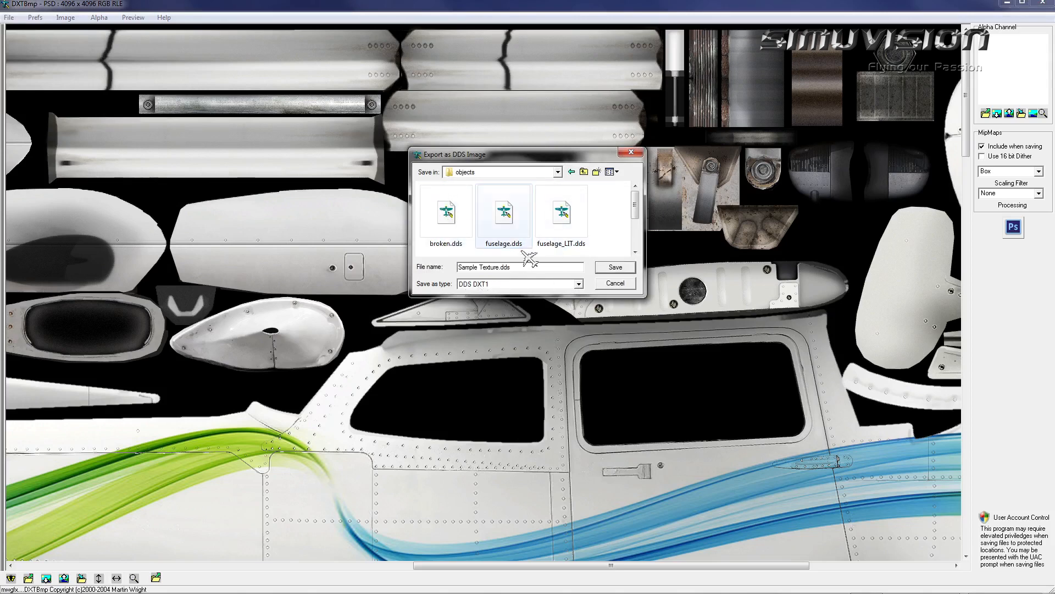
pyautogui.click(519, 227)
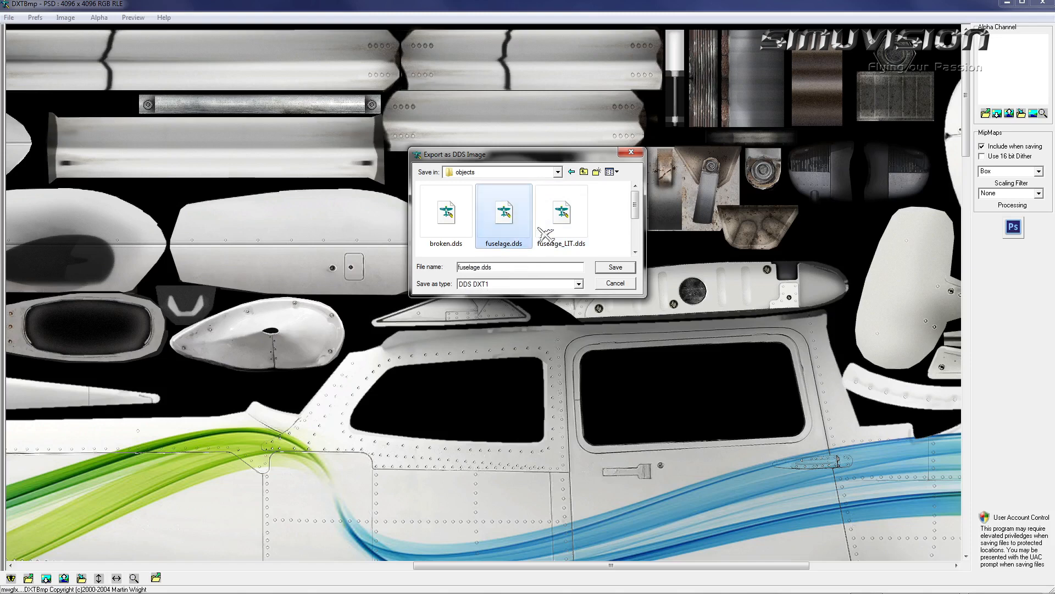
pyautogui.click(610, 268)
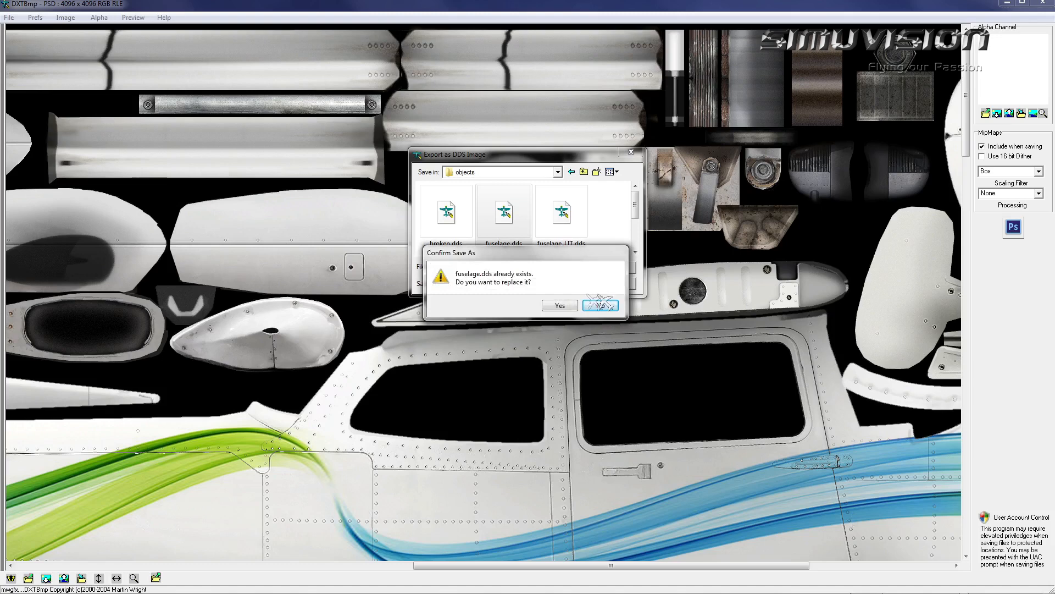
pyautogui.click(569, 307)
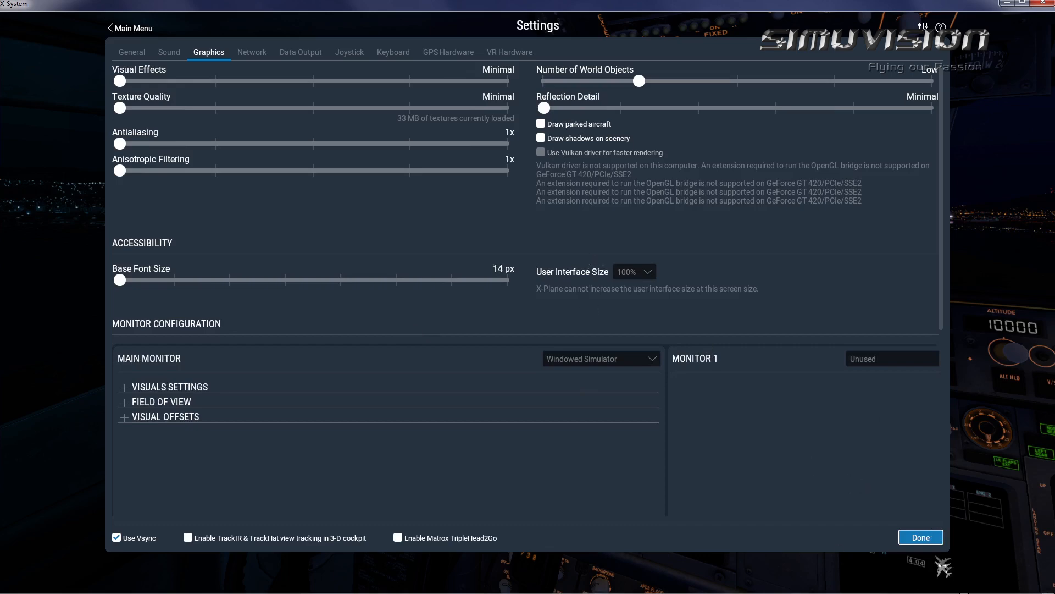
# - Switch to X-Plane 11, leave the settings and set up a new flight with the Cessna Skyhawk in the Sample Texture livery
pyautogui.click(928, 537)
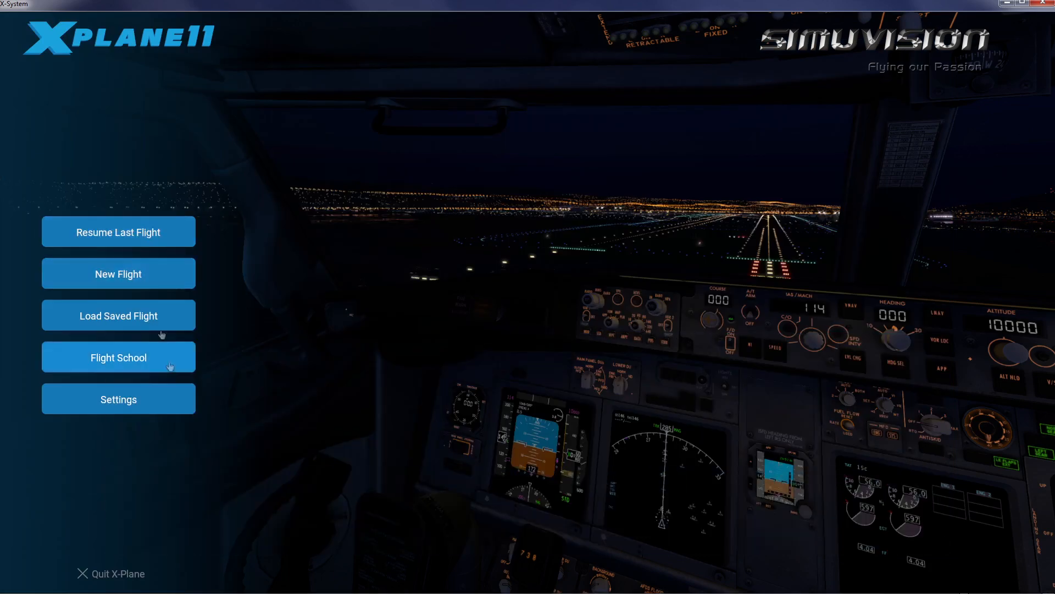
pyautogui.click(140, 273)
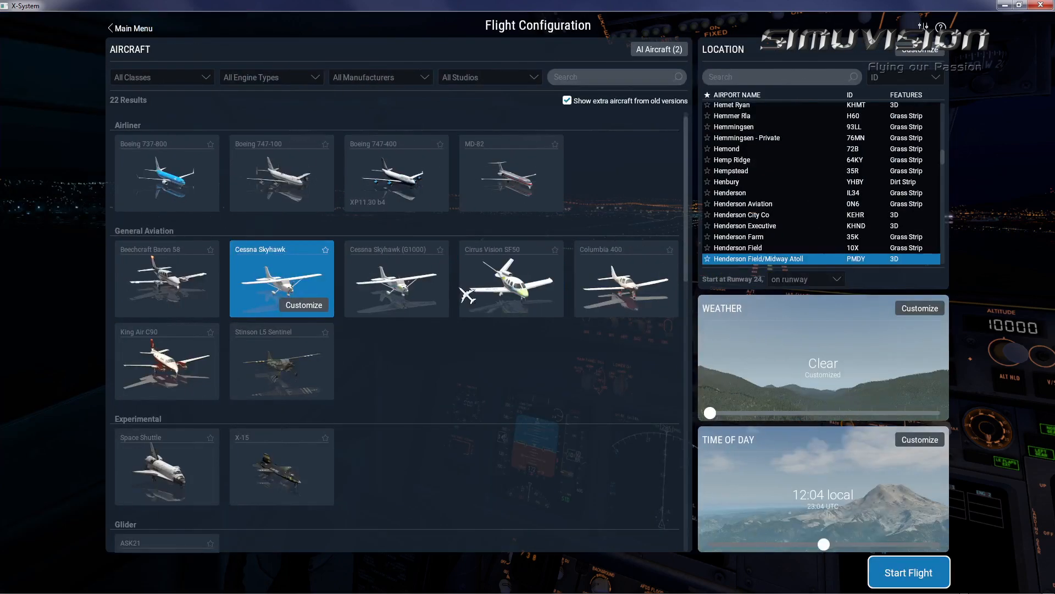
pyautogui.click(319, 311)
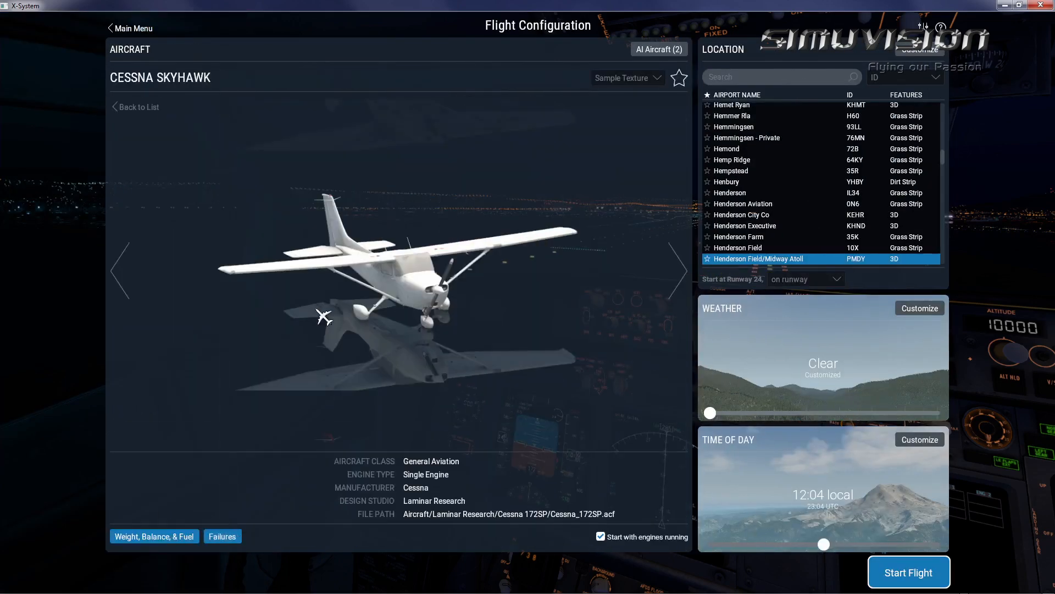
pyautogui.click(638, 81)
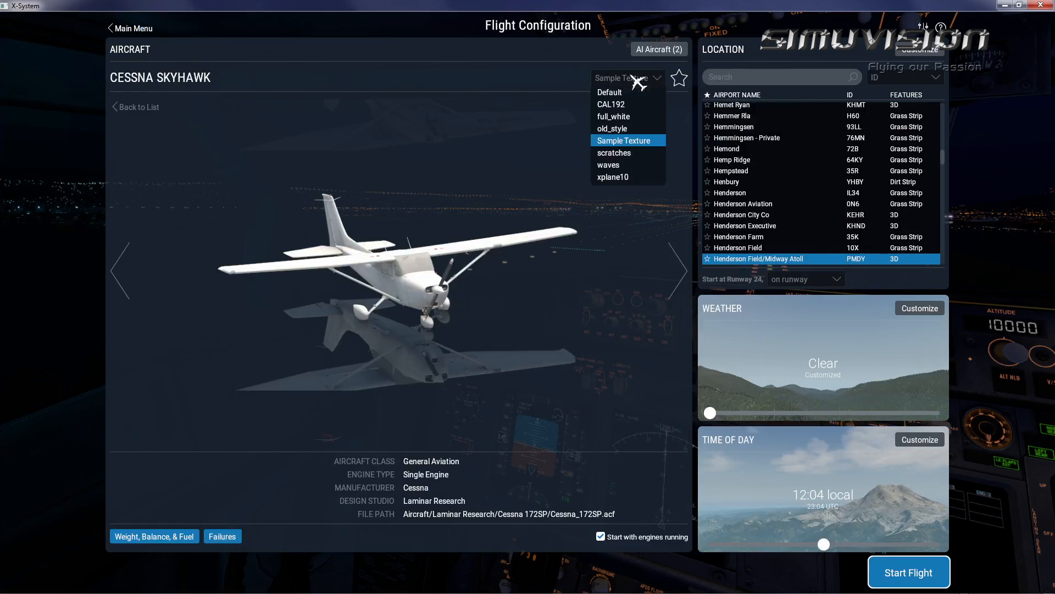
pyautogui.click(639, 142)
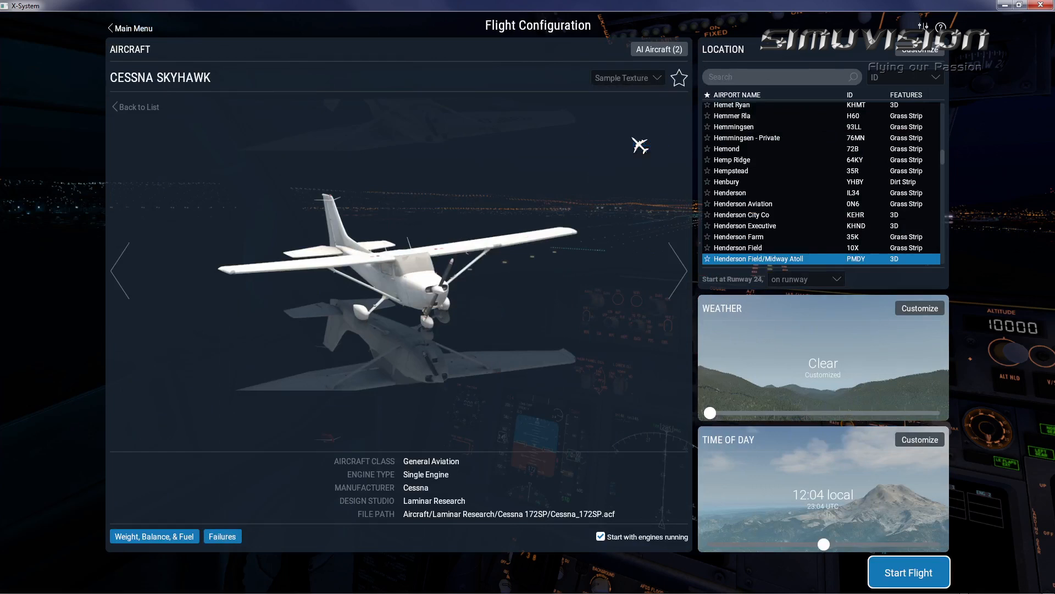
# - Preview the Cessna Skyhawk in the CAL192 livery and return it to Sample Texture
pyautogui.click(634, 83)
pyautogui.click(631, 104)
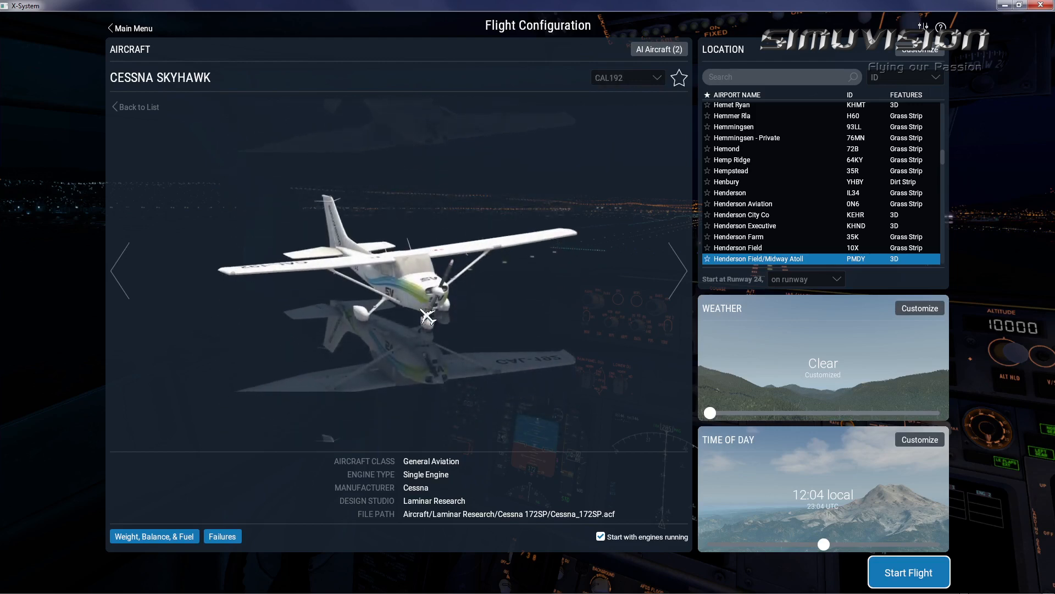
pyautogui.click(632, 79)
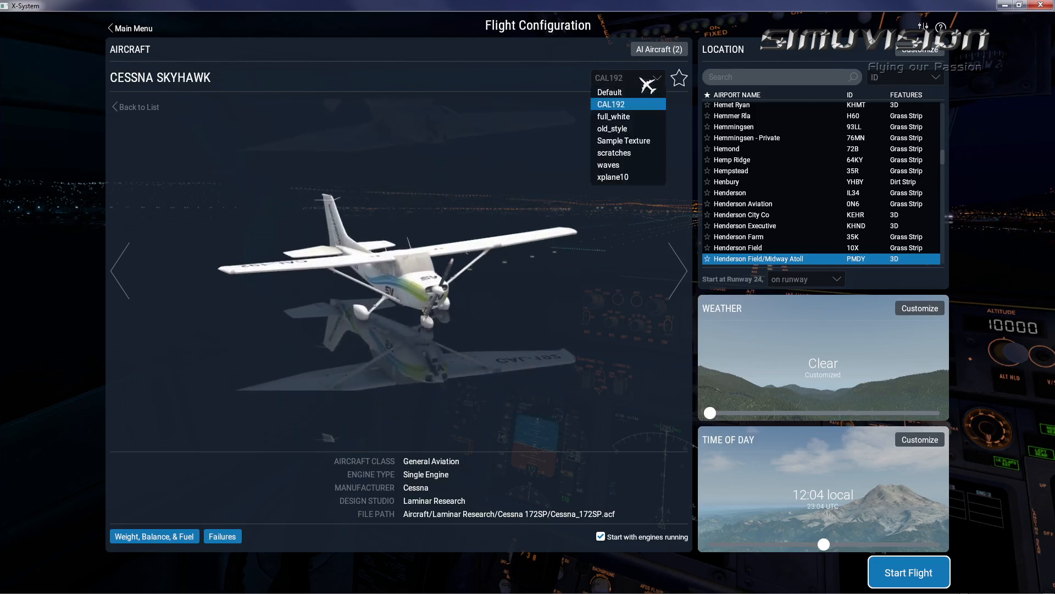
pyautogui.click(626, 141)
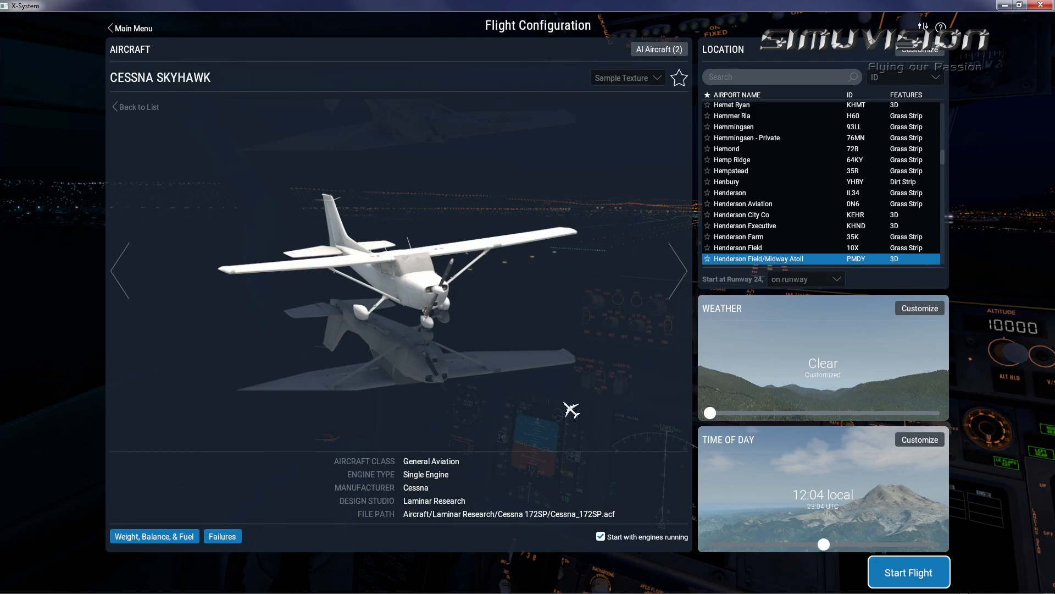
# - Start the flight, examine the aircraft's fuselage livery from an external view and return to the cockpit view
pyautogui.click(898, 572)
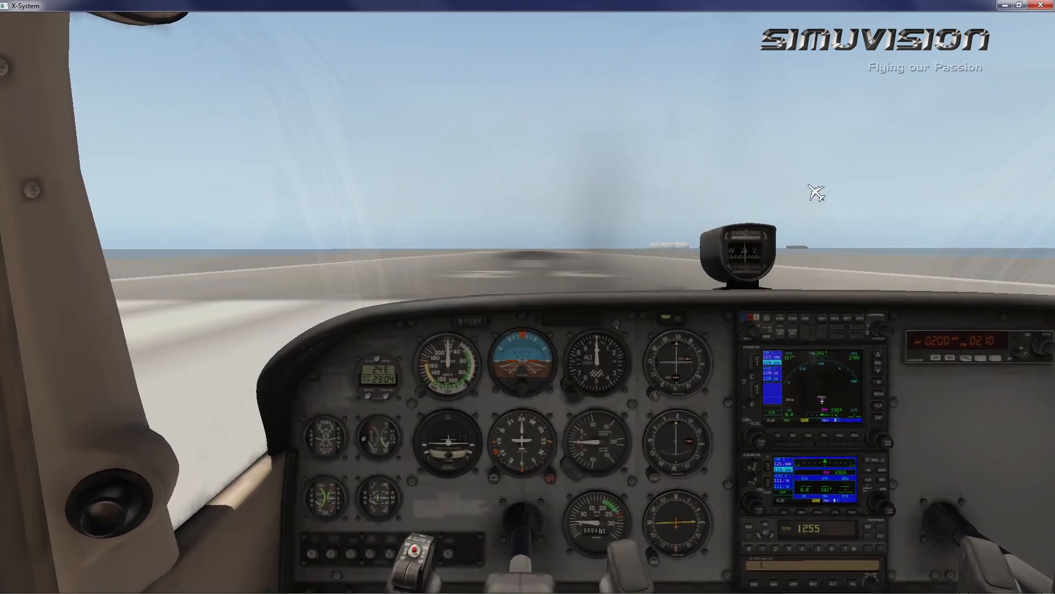
pyautogui.press('a')
pyautogui.moveTo(762, 302); pyautogui.dragTo(299, 247)
pyautogui.moveTo(777, 358); pyautogui.dragTo(356, 285)
pyautogui.moveTo(749, 389); pyautogui.dragTo(355, 303)
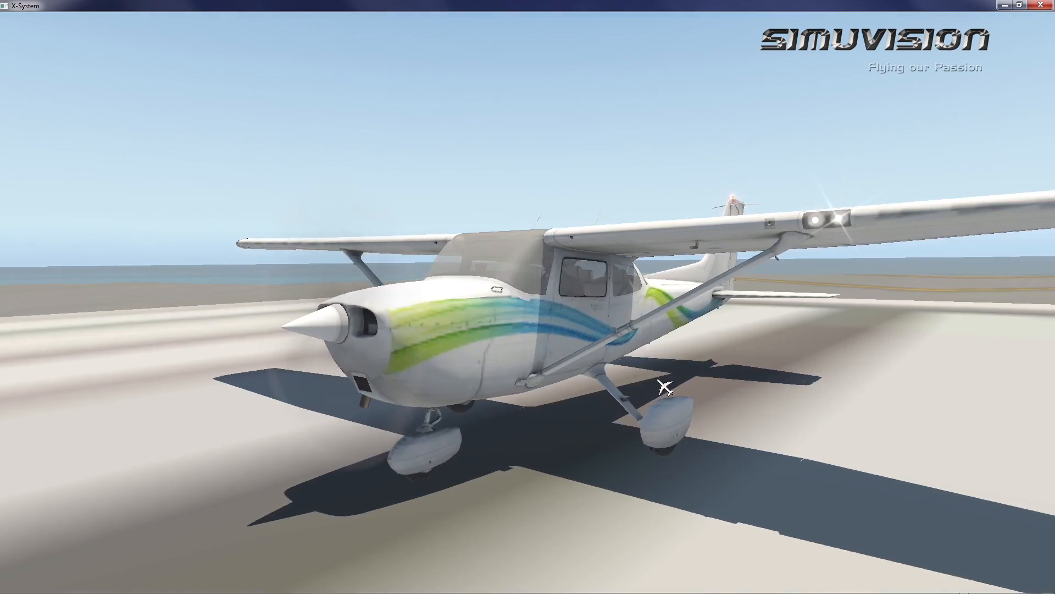
pyautogui.hotkey('shift', '9')
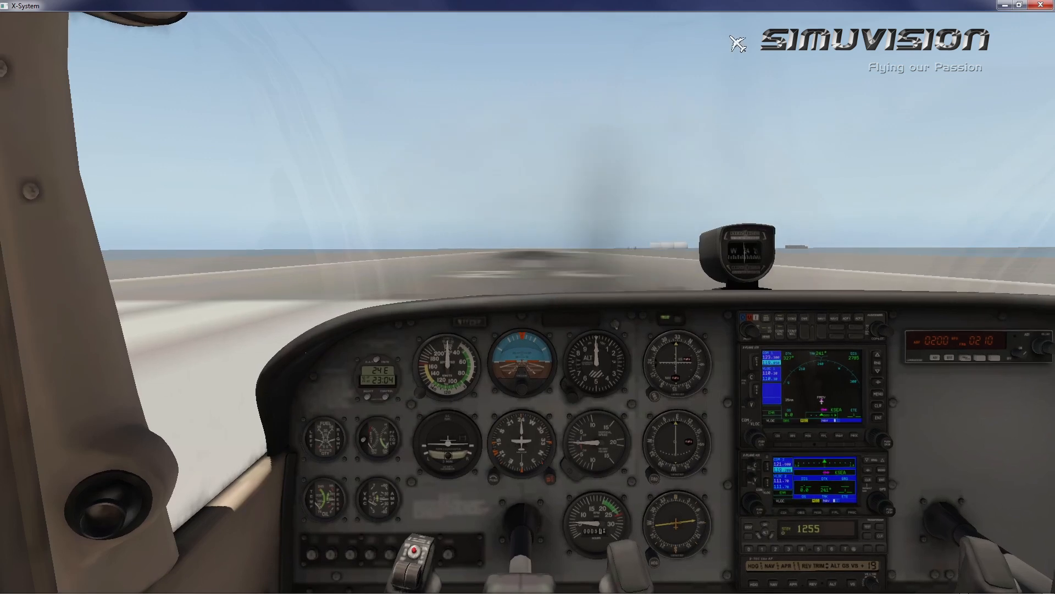
# - Open the flight configuration and regenerate the icons for the Cessna Skyhawk and its liveries
pyautogui.moveTo(783, 25)
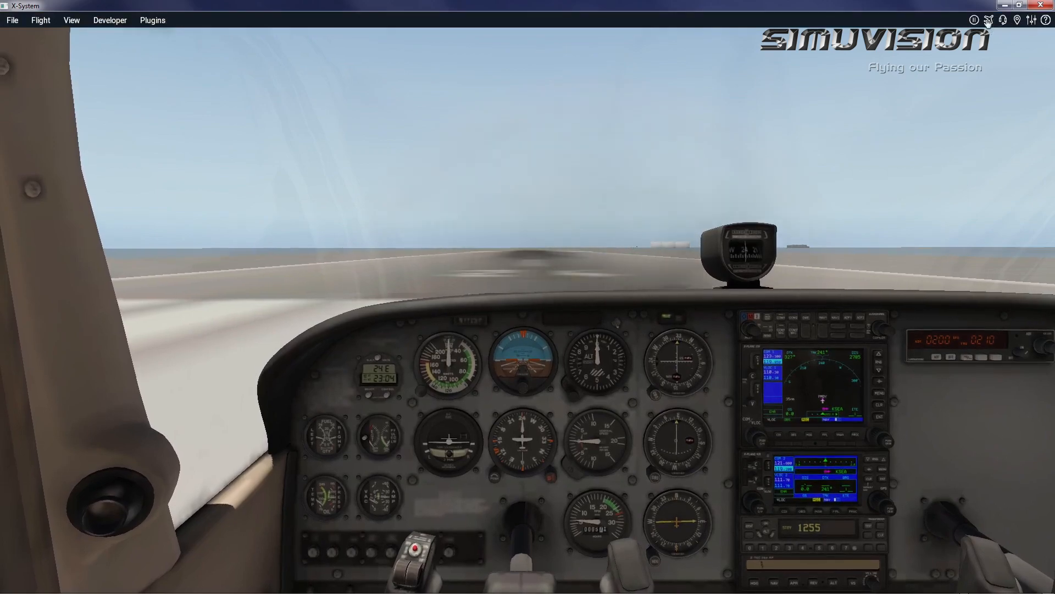
pyautogui.click(988, 21)
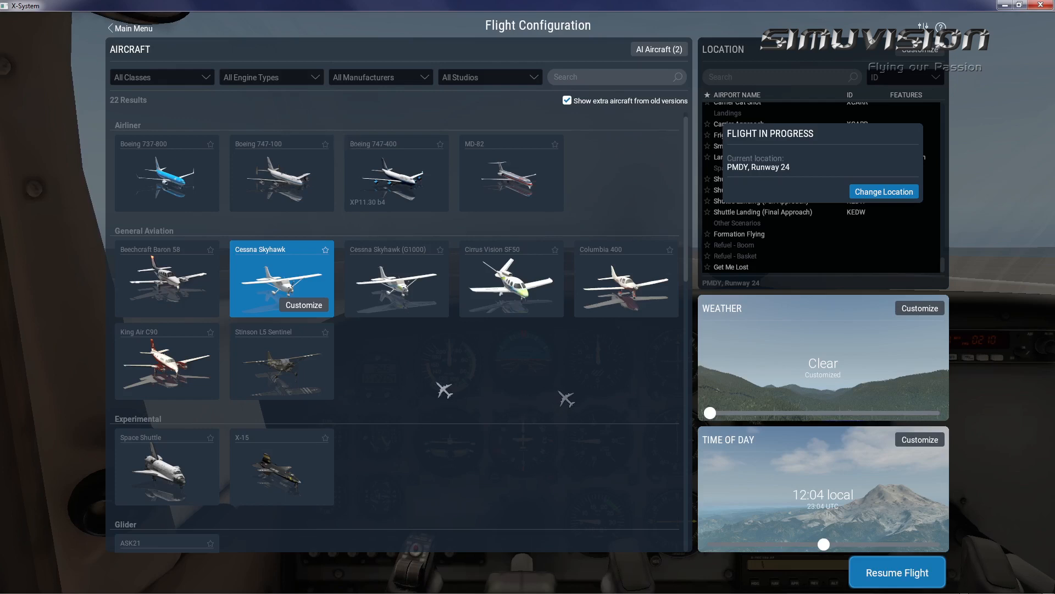
pyautogui.click(326, 310)
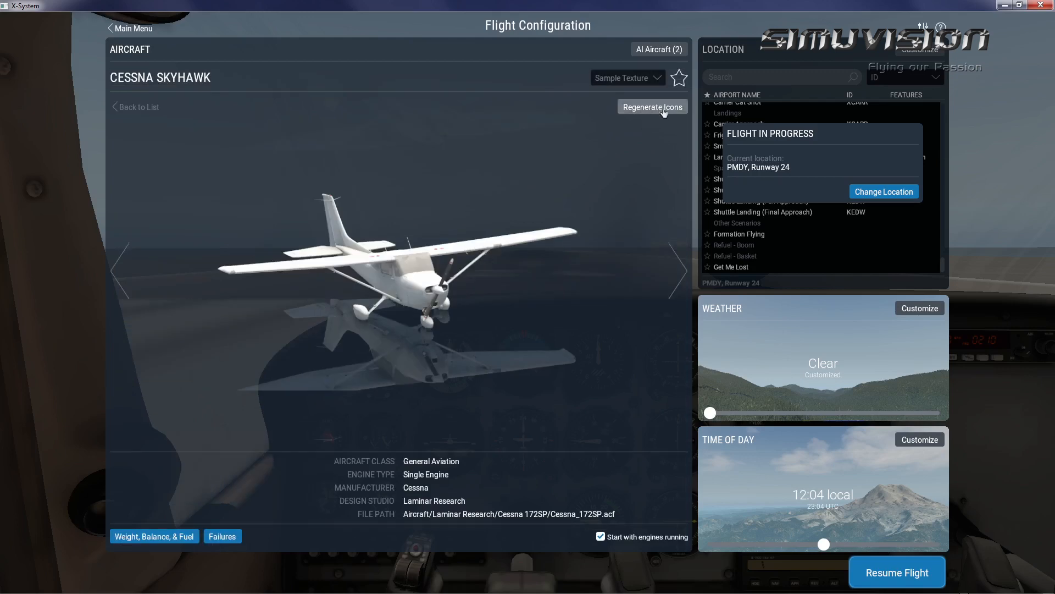
pyautogui.click(664, 108)
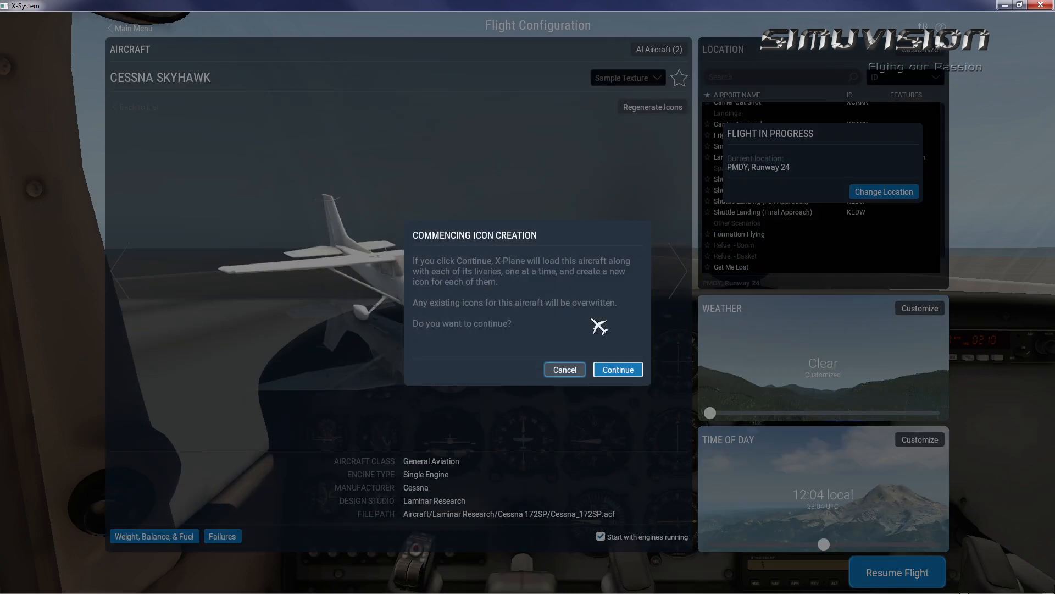
pyautogui.click(617, 368)
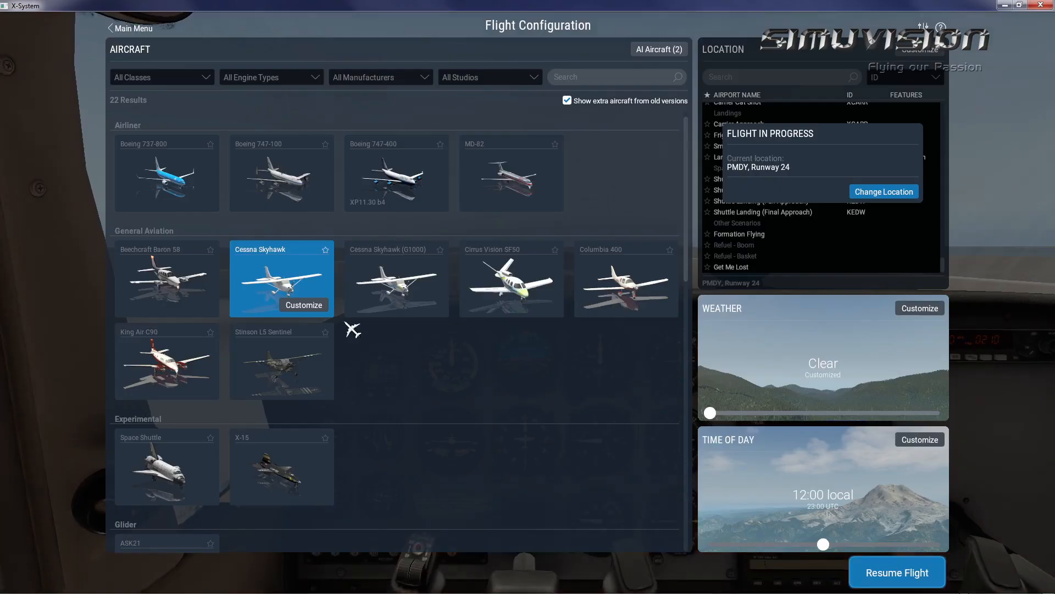
# - Set up a new flight from the main menu, maximize the window and check the Cessna Skyhawk's Sample Texture livery against the G1000 version
pyautogui.click(316, 306)
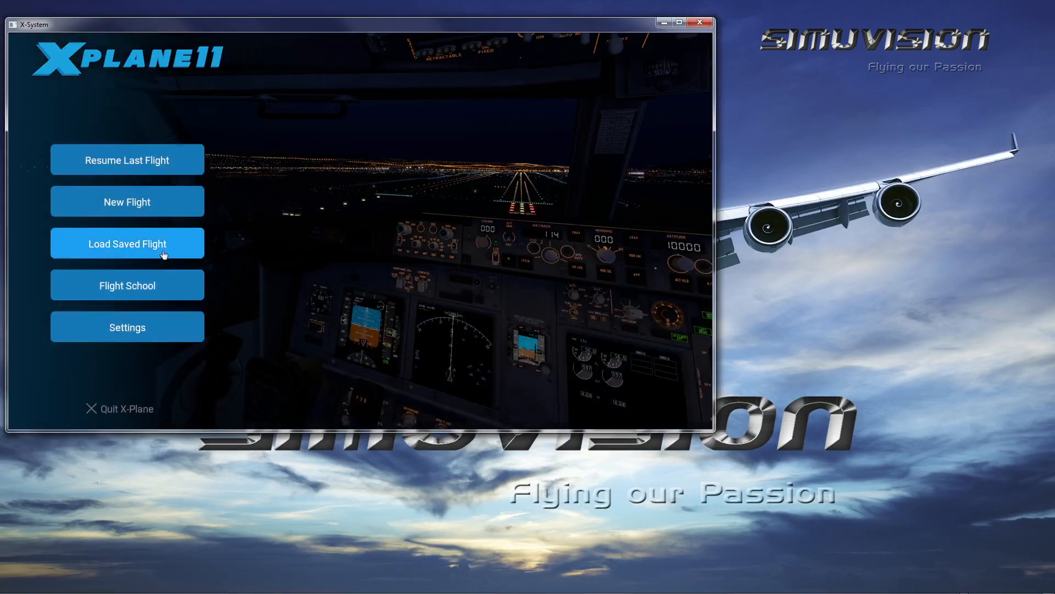
pyautogui.click(165, 213)
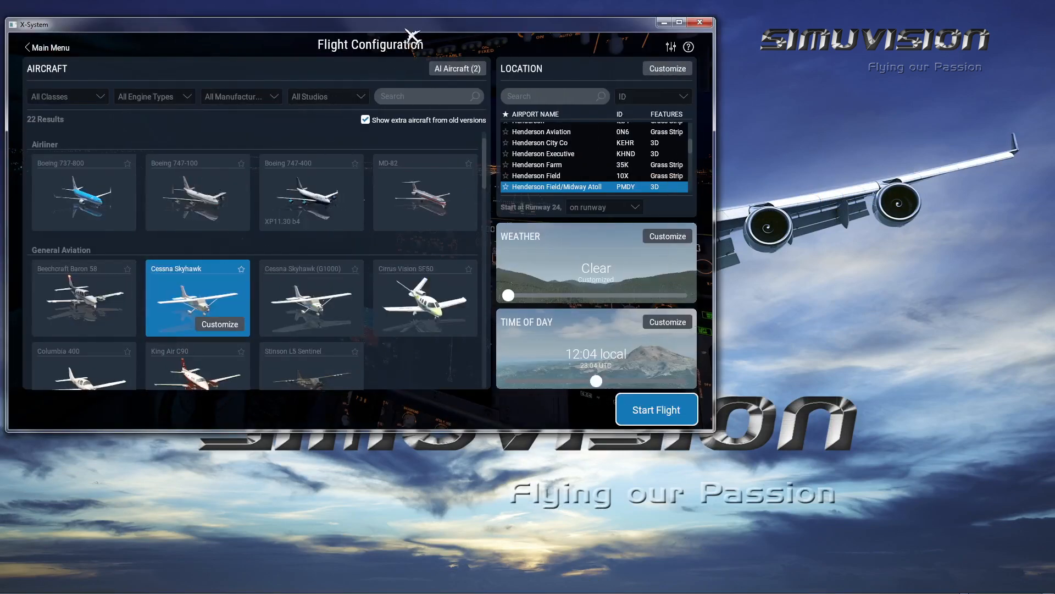
pyautogui.doubleClick(416, 28)
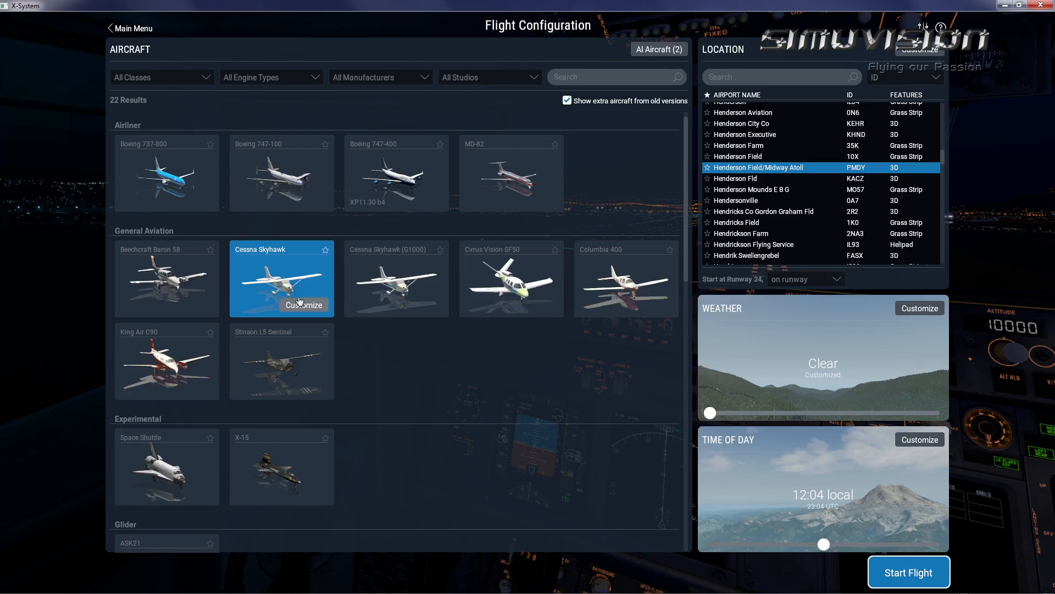
pyautogui.click(300, 305)
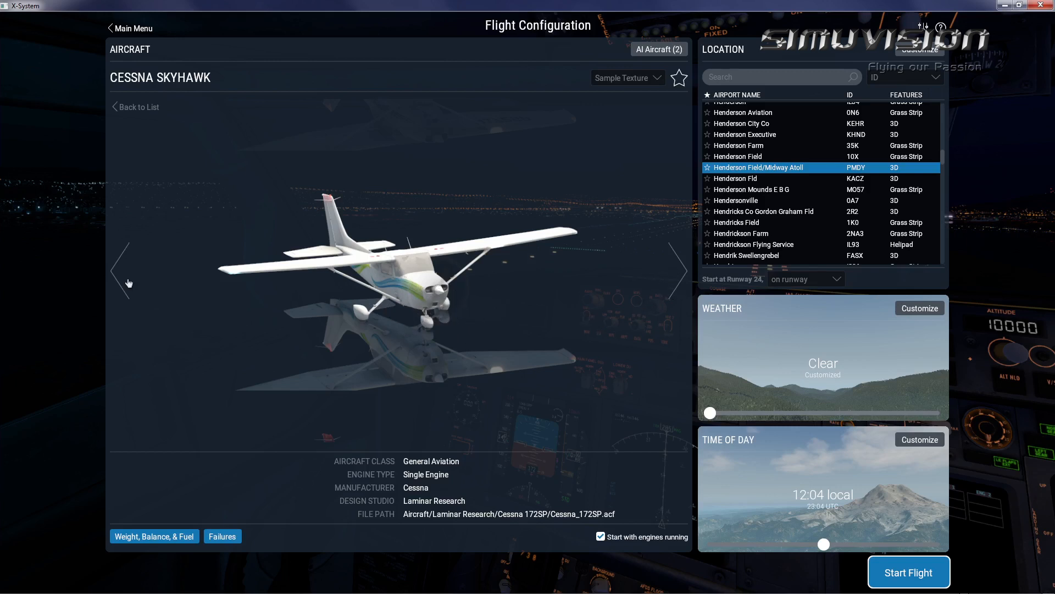
pyautogui.click(612, 80)
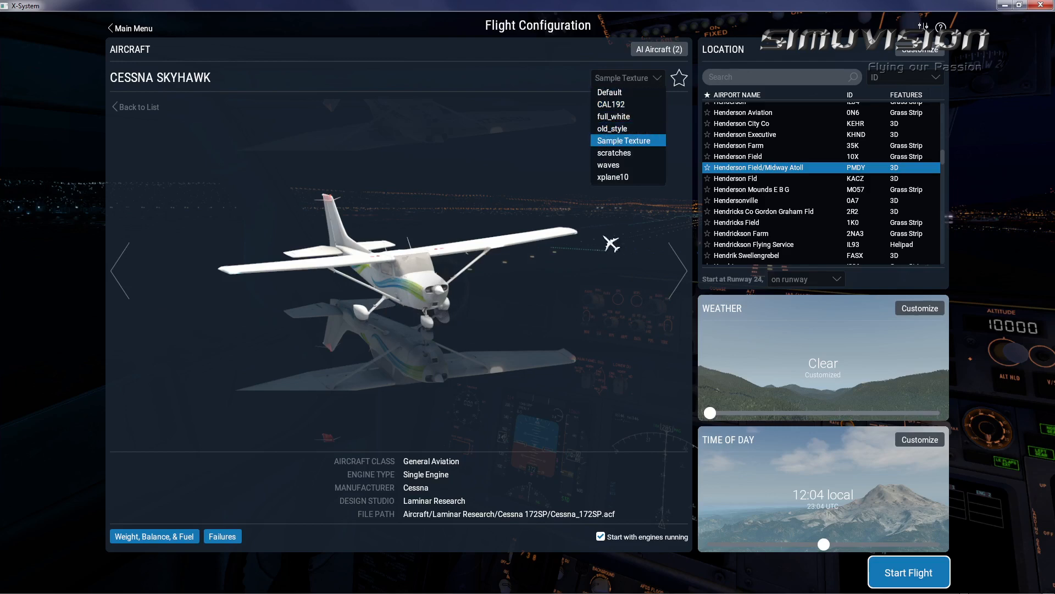
pyautogui.click(675, 272)
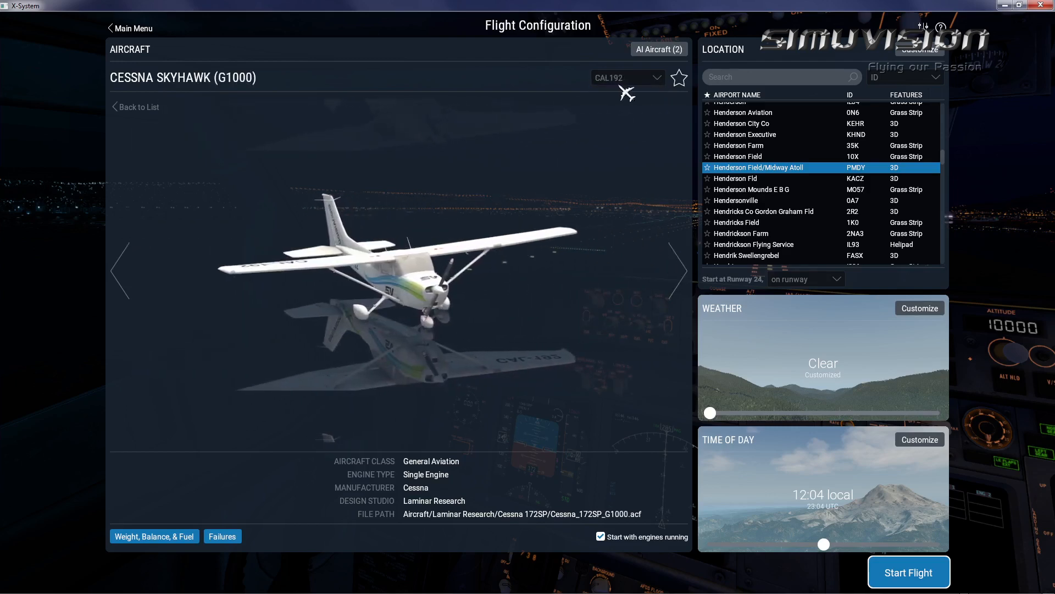
pyautogui.click(128, 292)
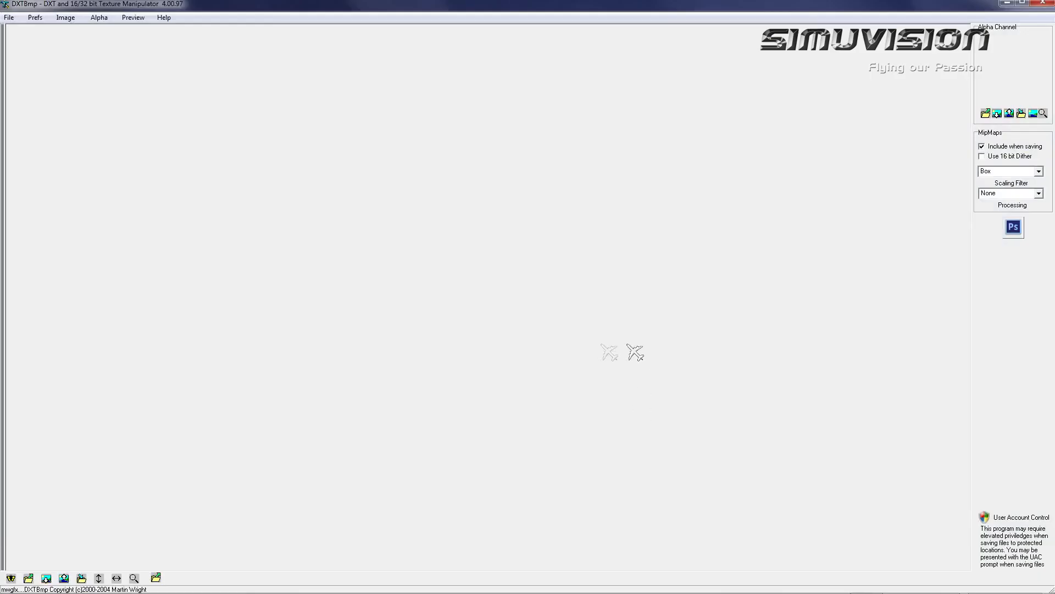
# - Switch to DXTBmp and open CAL192.psd from the CAL192 folder in the liveries directory
pyautogui.click(8, 17)
pyautogui.click(507, 216)
pyautogui.click(9, 17)
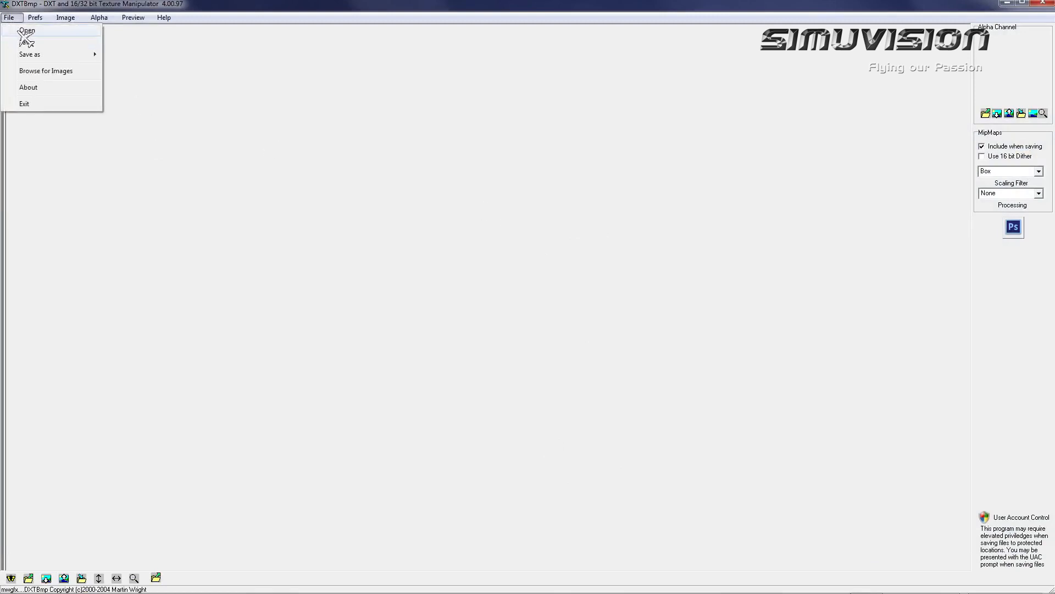
pyautogui.click(26, 31)
pyautogui.click(584, 172)
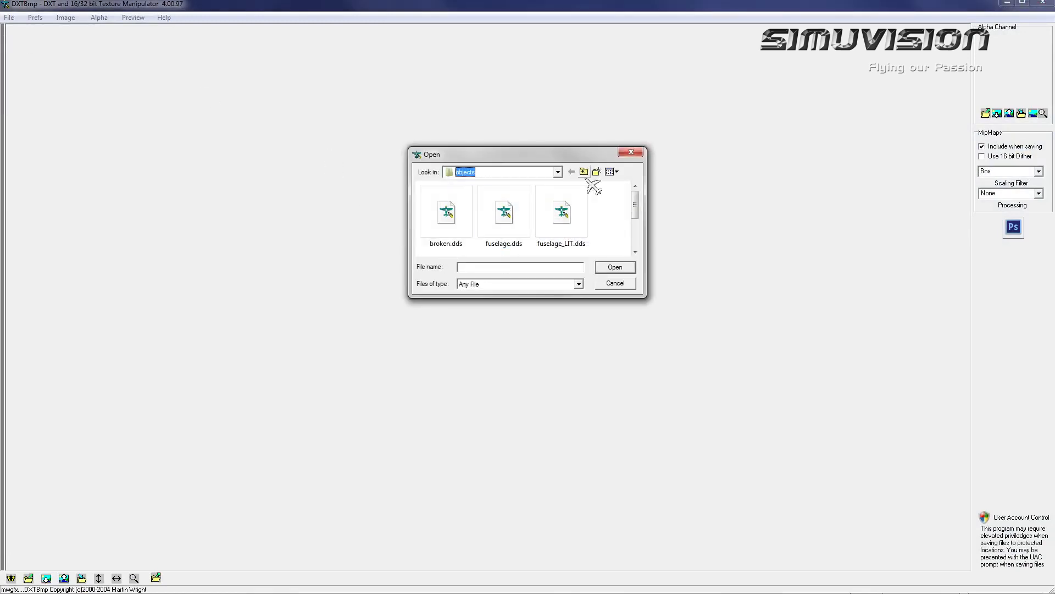
pyautogui.moveTo(637, 220); pyautogui.dragTo(636, 241)
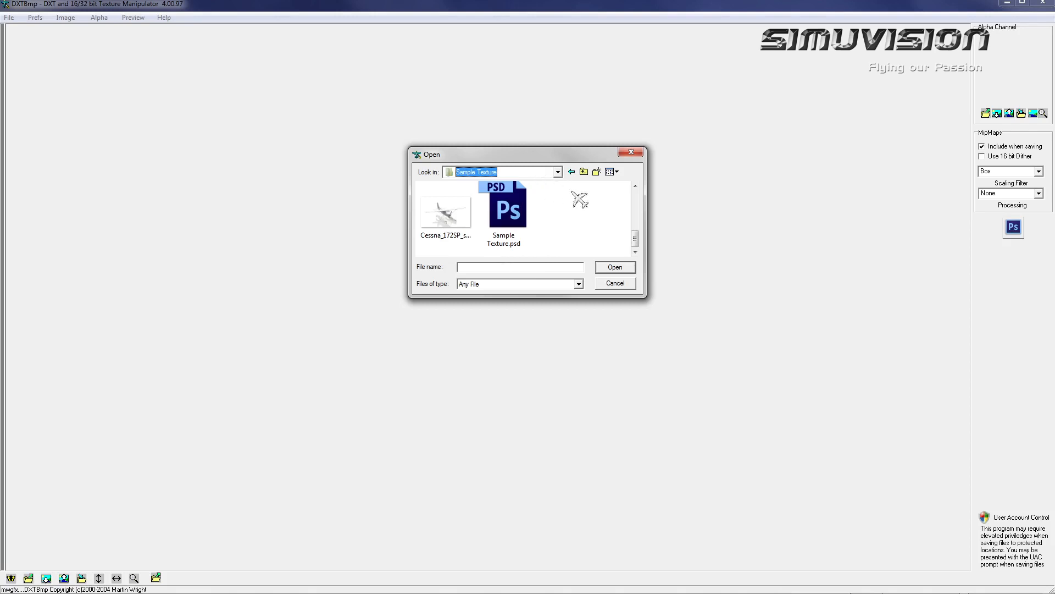
pyautogui.click(584, 172)
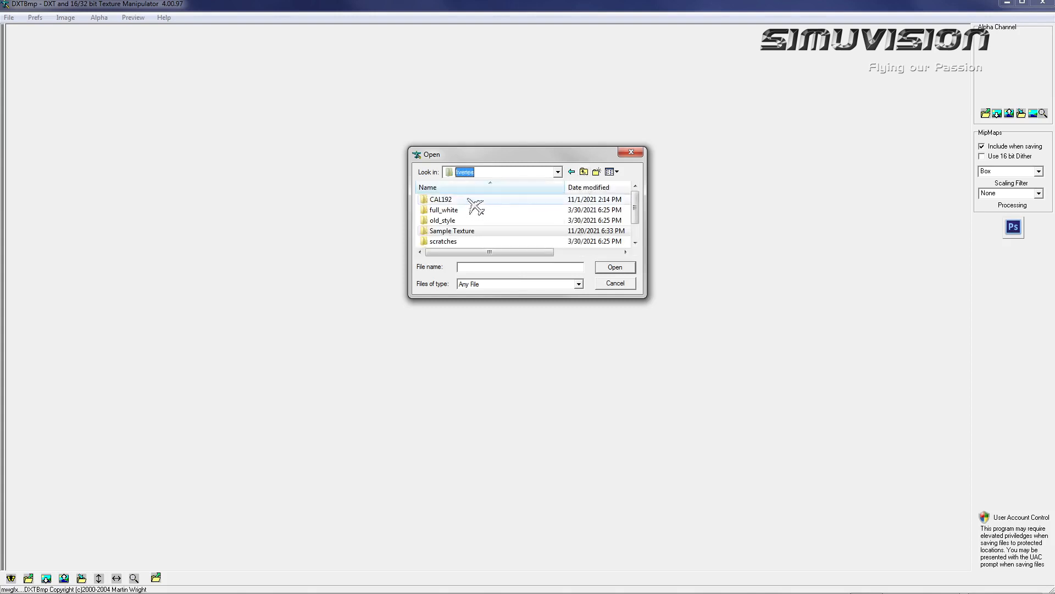
pyautogui.click(454, 201)
pyautogui.doubleClick(456, 202)
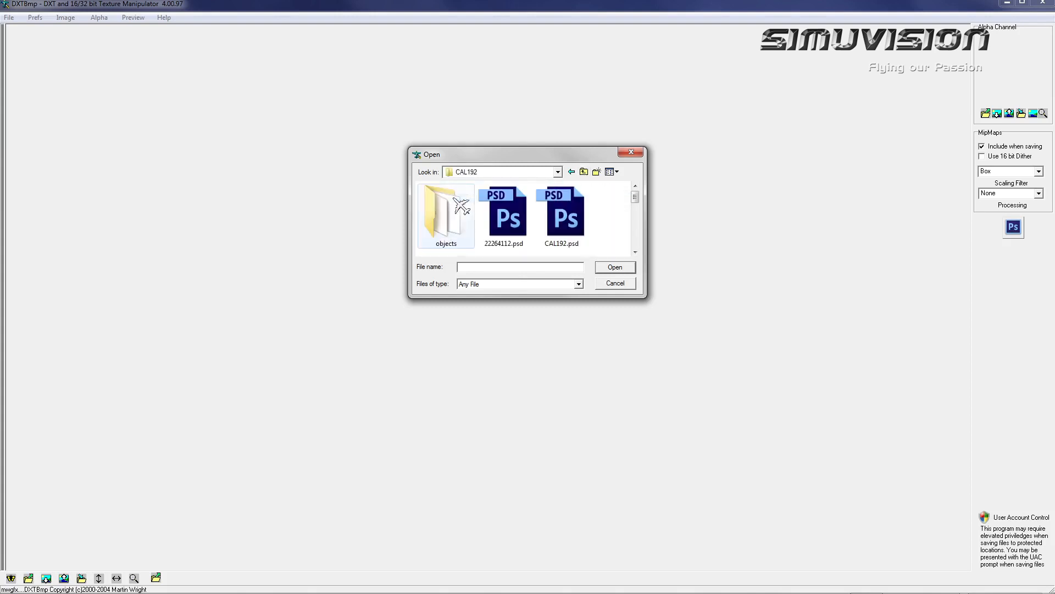
pyautogui.click(586, 241)
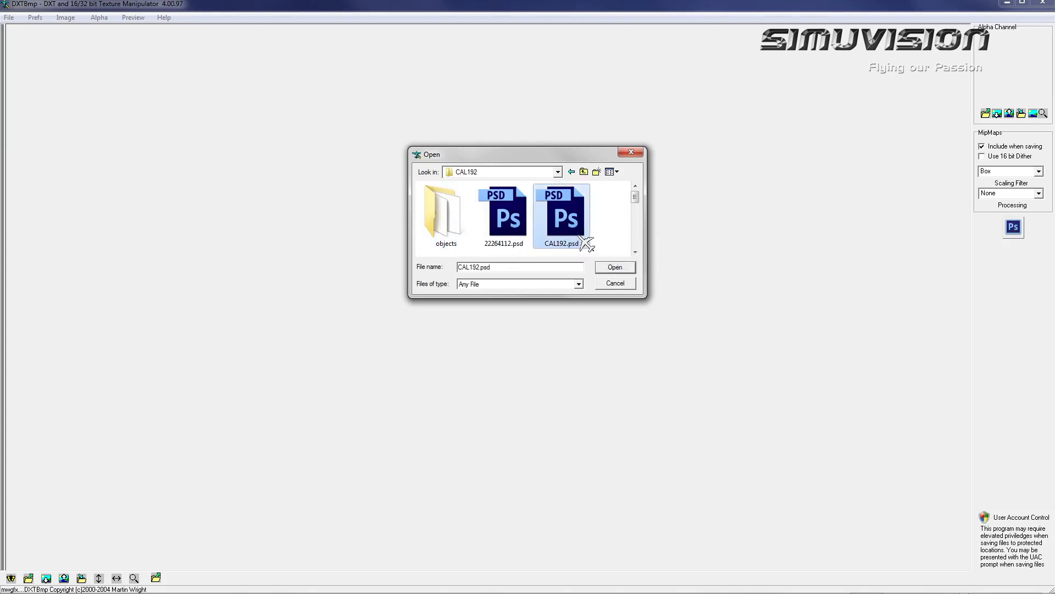
pyautogui.click(615, 267)
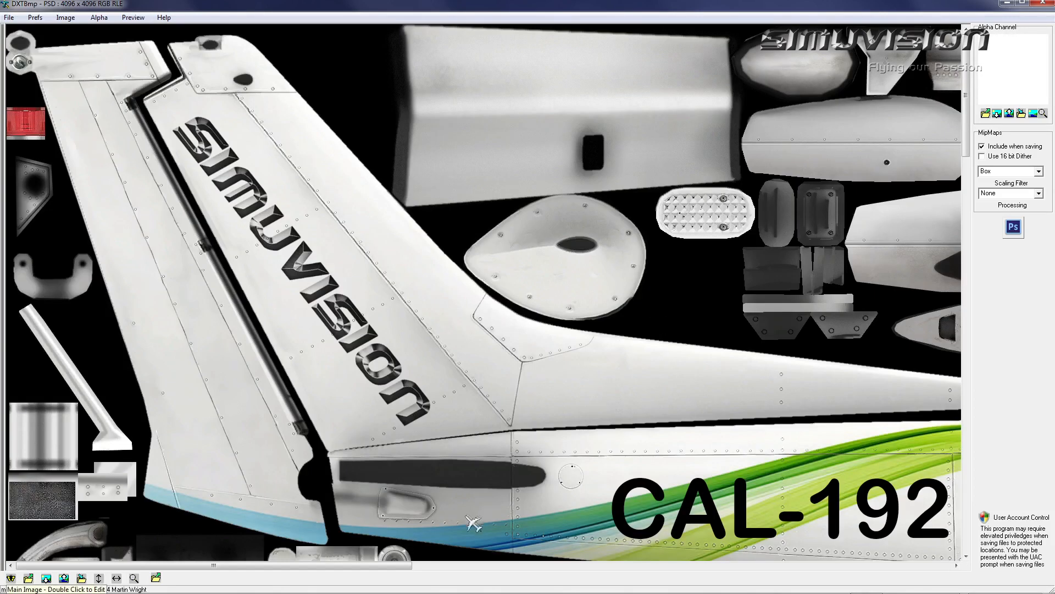
# - Examine the CAL192 texture across the tail, fuselage sides, nose cowling and underside for its waves, logos and registration
pyautogui.click(676, 565)
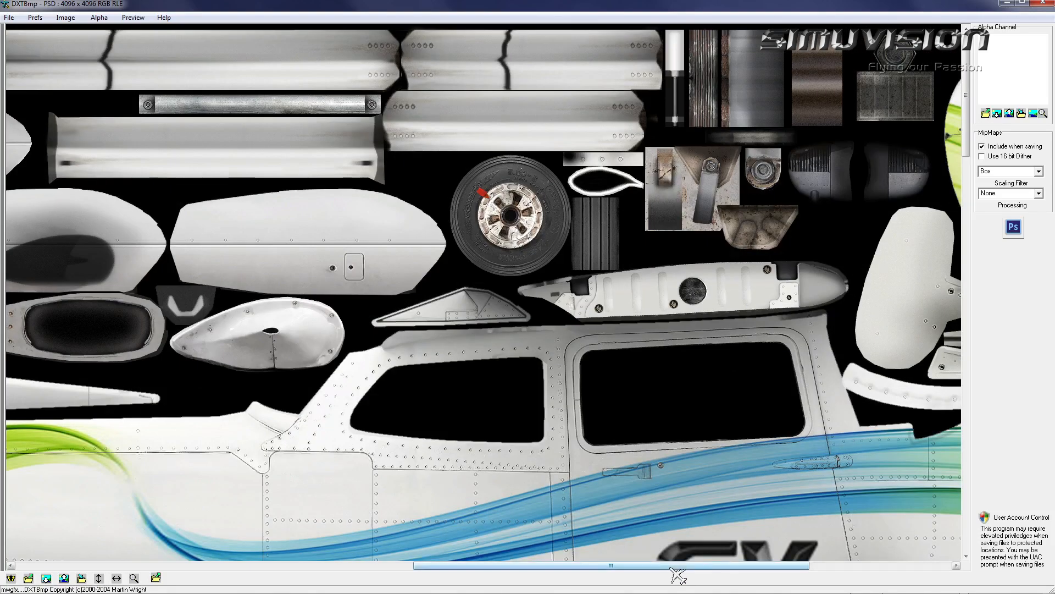
pyautogui.click(889, 566)
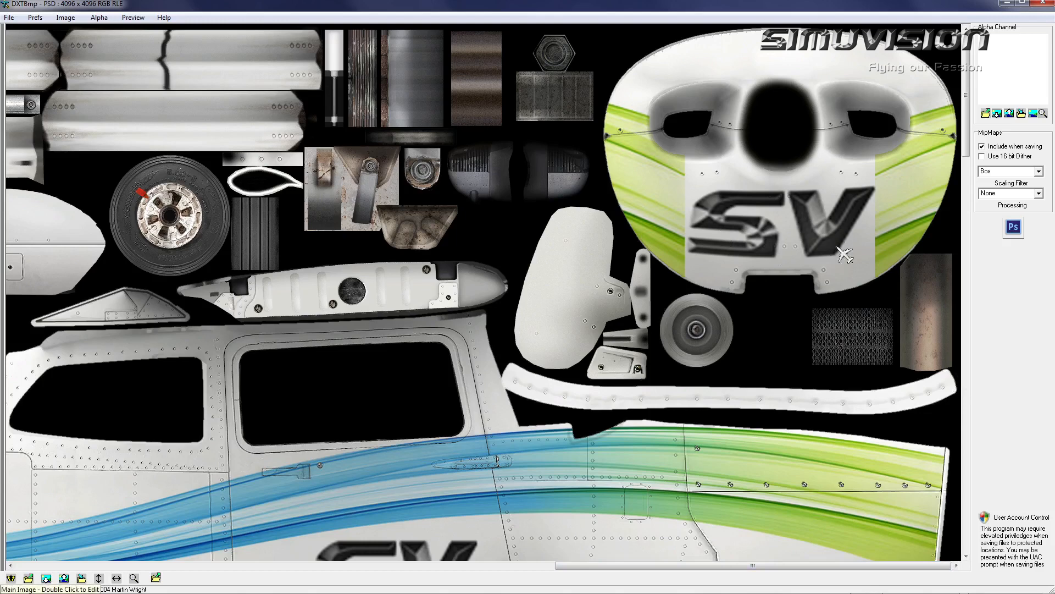
pyautogui.click(968, 311)
pyautogui.click(386, 566)
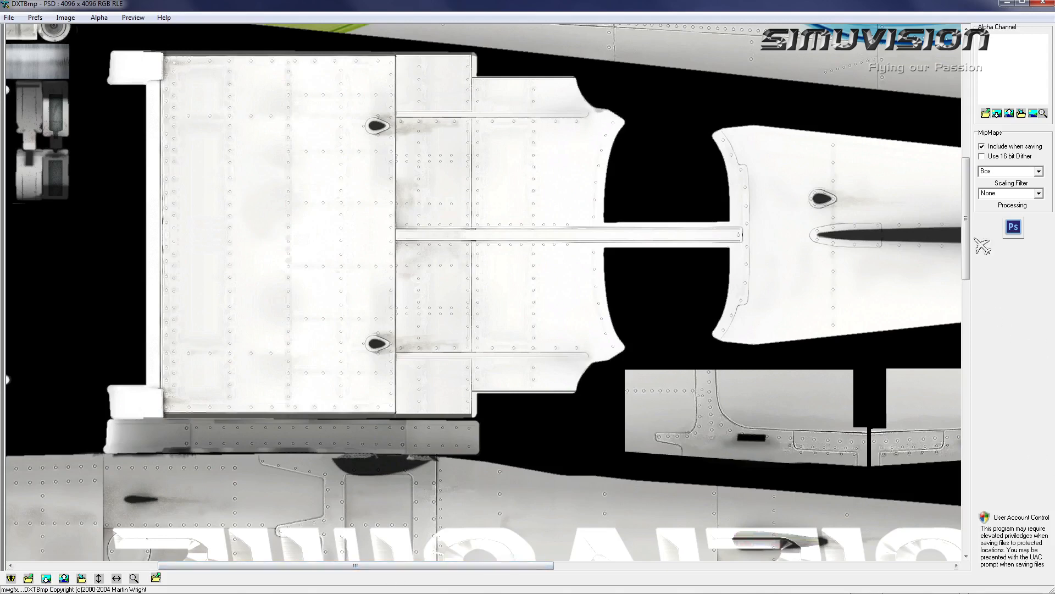
pyautogui.click(968, 297)
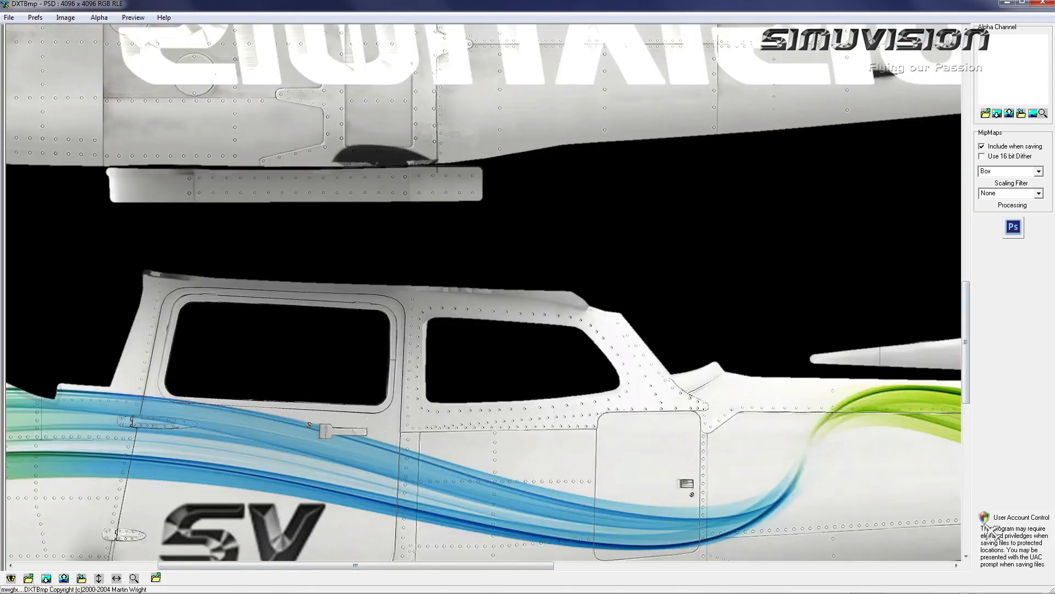
pyautogui.click(910, 565)
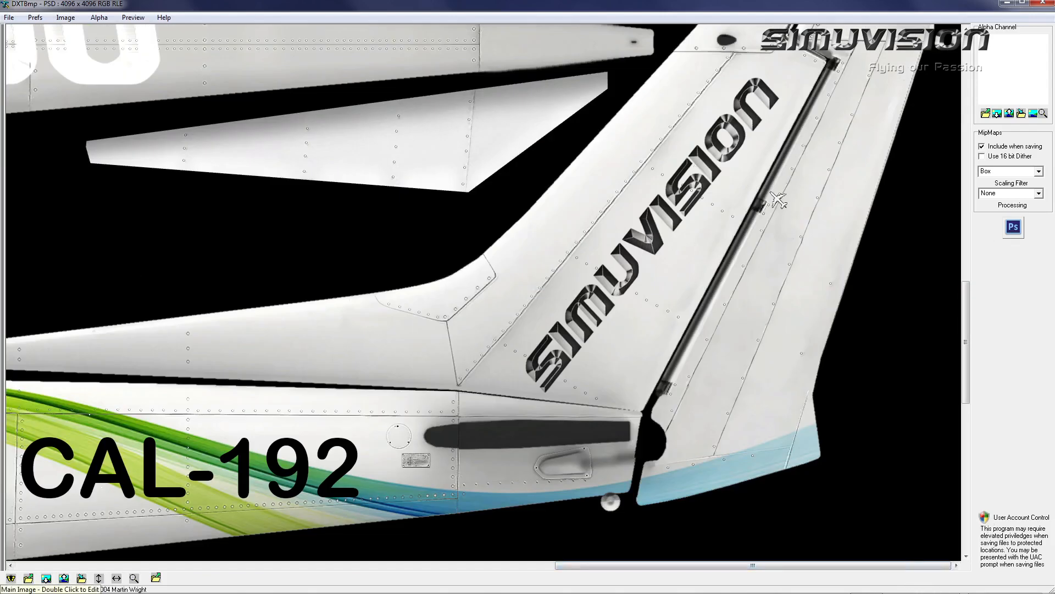
pyautogui.click(965, 195)
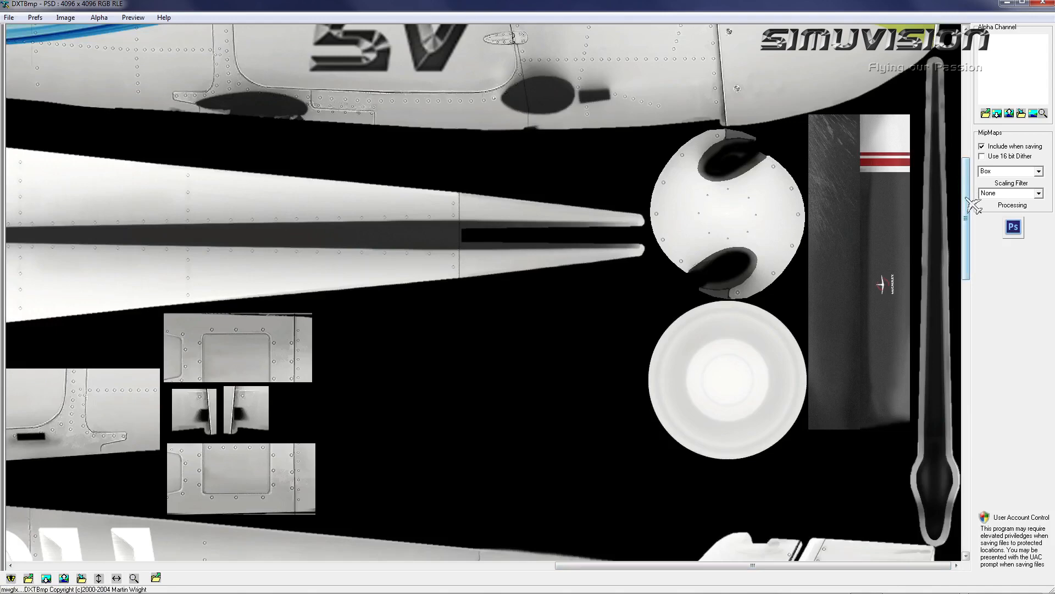
pyautogui.moveTo(973, 206); pyautogui.dragTo(978, 99)
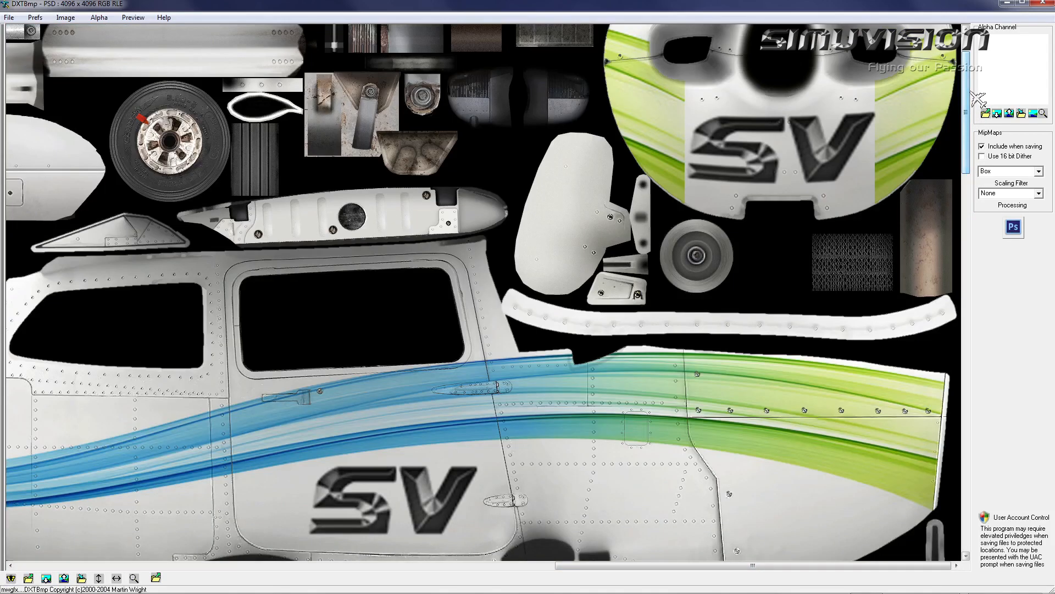
# - Export the texture as a DDS DXT1 (NoAlpha) image, replacing fuselage.dds in the Sample Texture livery's objects folder
pyautogui.click(9, 18)
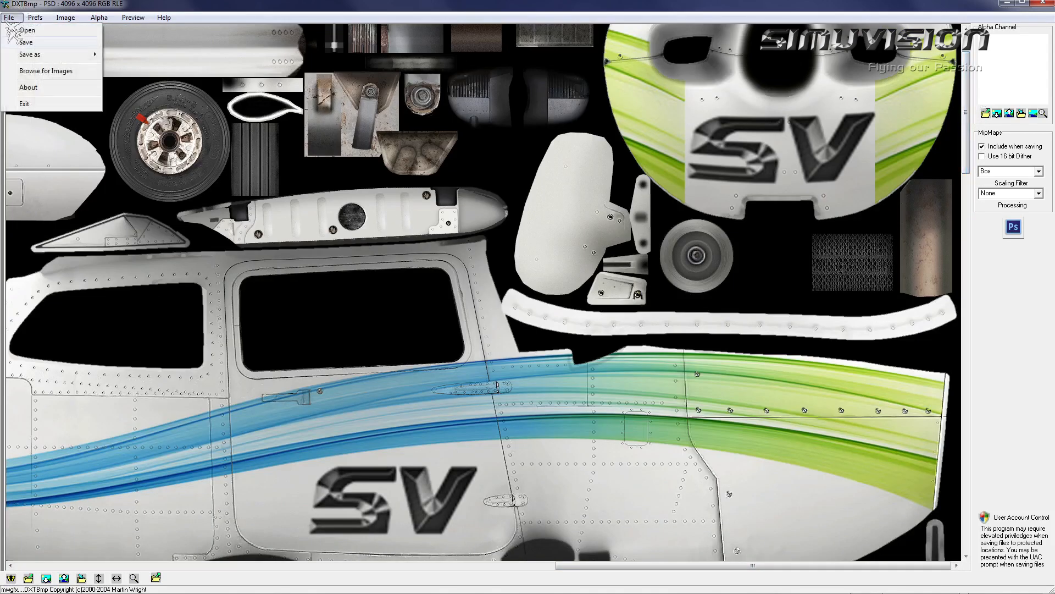
pyautogui.moveTo(31, 54)
pyautogui.click(138, 55)
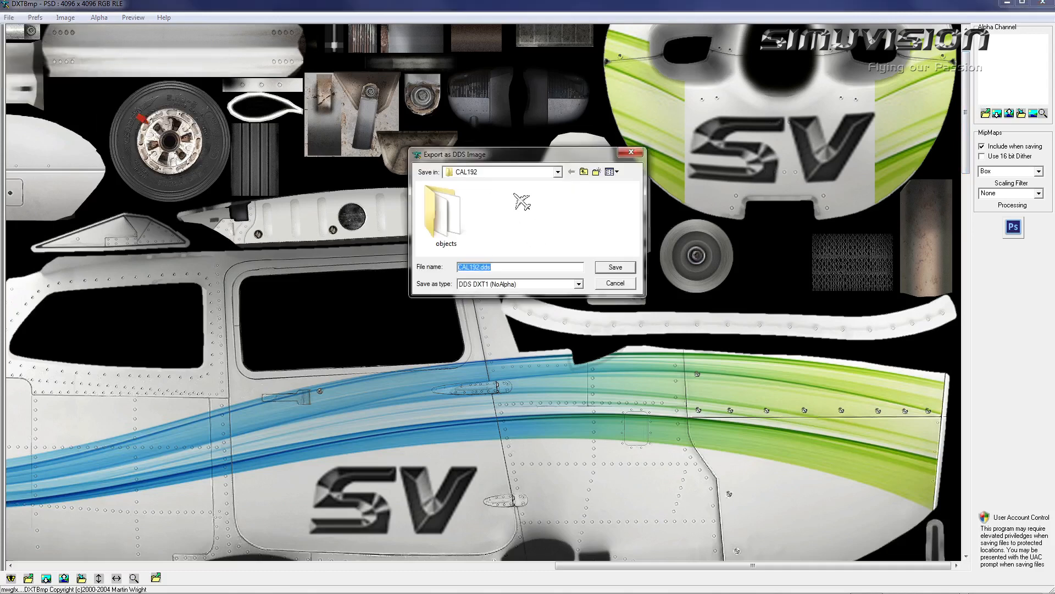
pyautogui.click(583, 172)
pyautogui.doubleClick(449, 232)
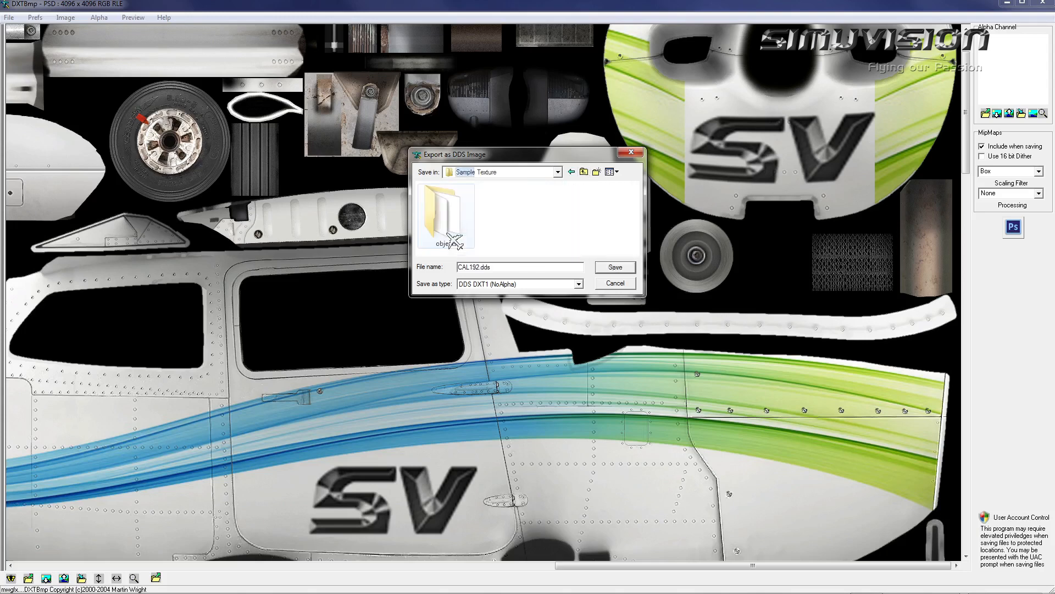
pyautogui.doubleClick(444, 214)
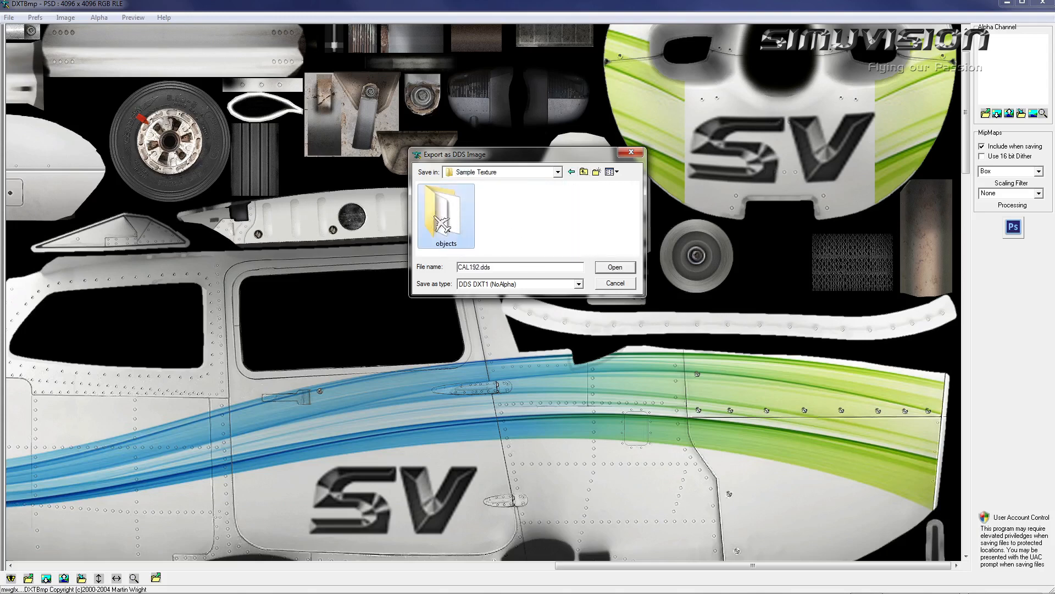
pyautogui.click(516, 238)
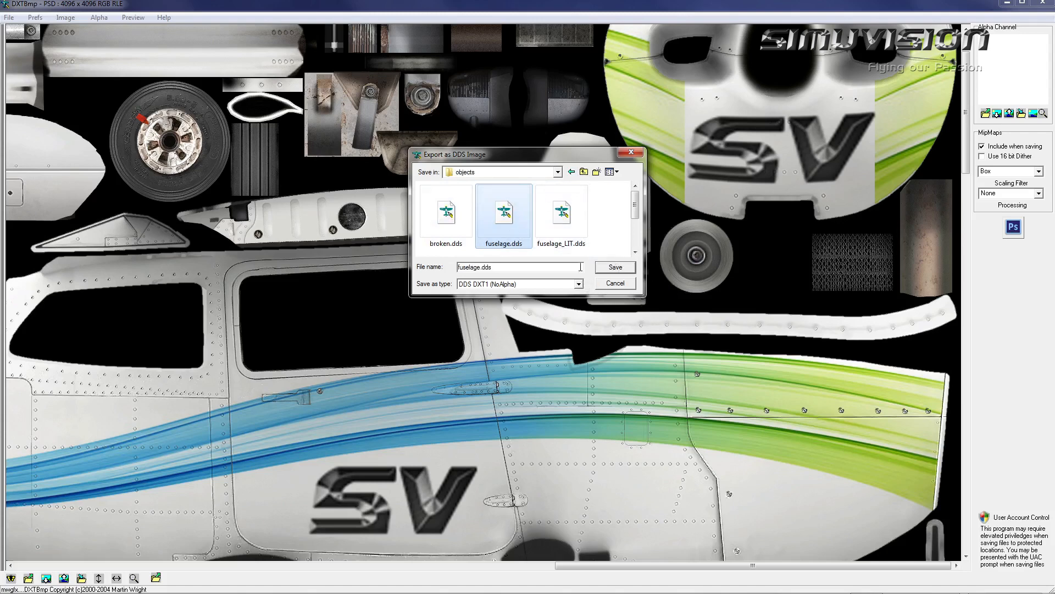
pyautogui.click(611, 268)
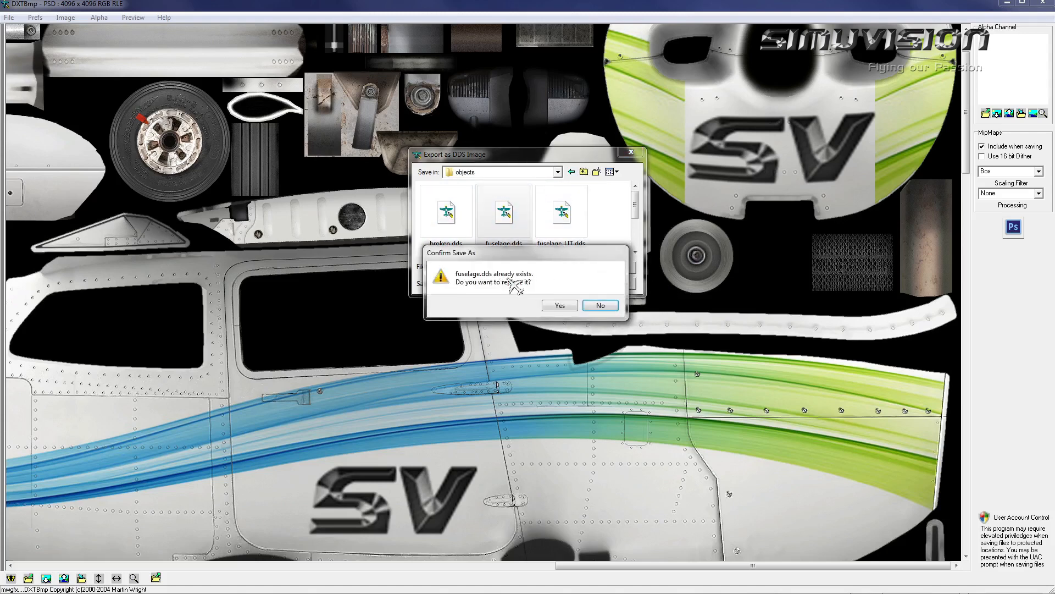
pyautogui.click(561, 306)
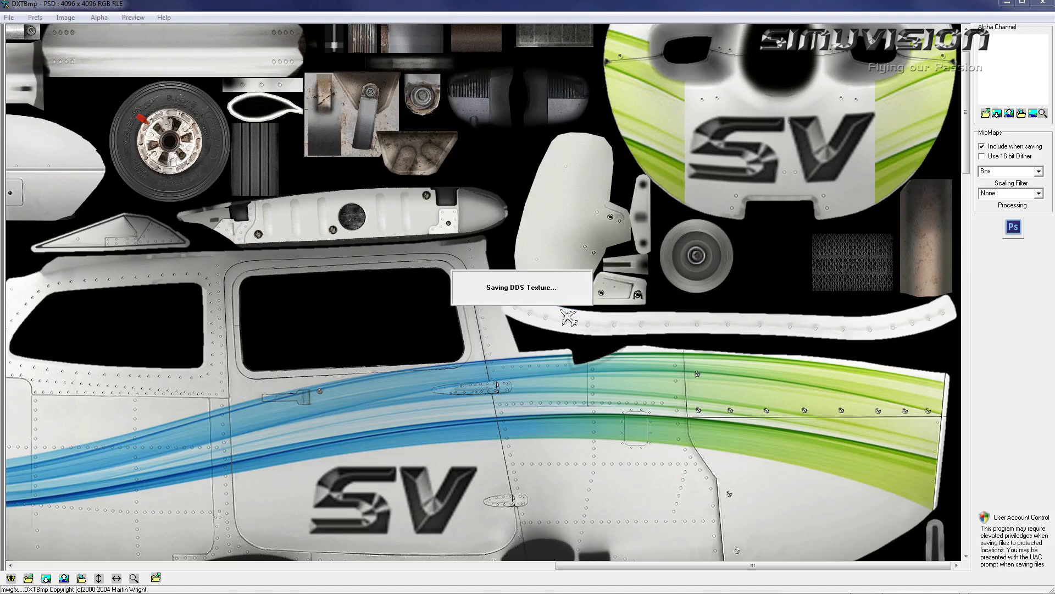
# - Switch to X-Plane 11 and start the flight with the Cessna Skyhawk in the Sample Texture livery at Henderson Field/Midway Atoll
pyautogui.click(7, 5)
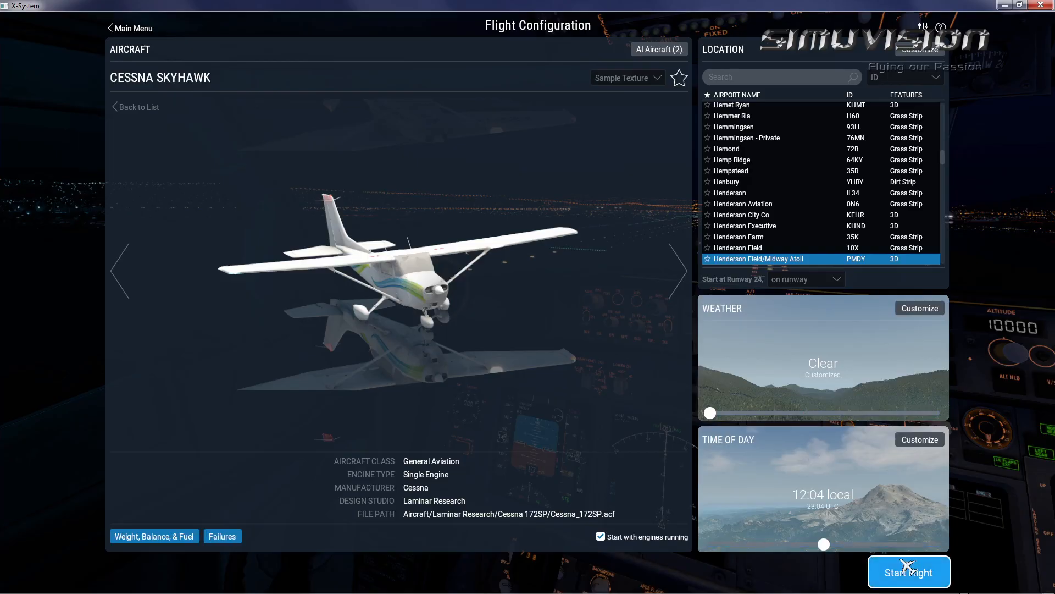
pyautogui.click(893, 571)
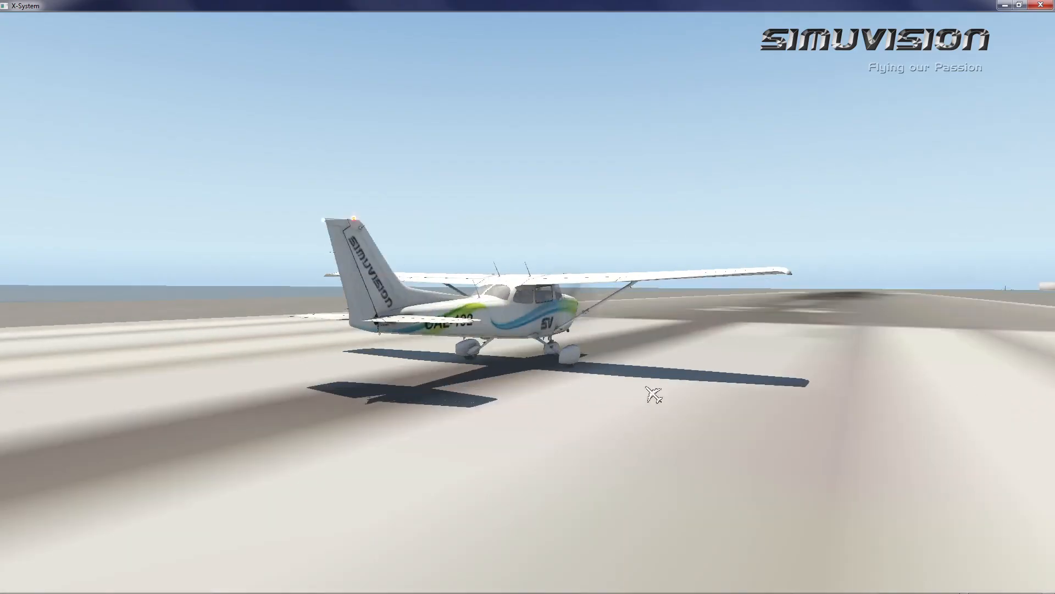
# - Examine the Cessna's livery in the external view from the side, nose, tail and above the wings
pyautogui.moveTo(654, 394); pyautogui.dragTo(308, 393)
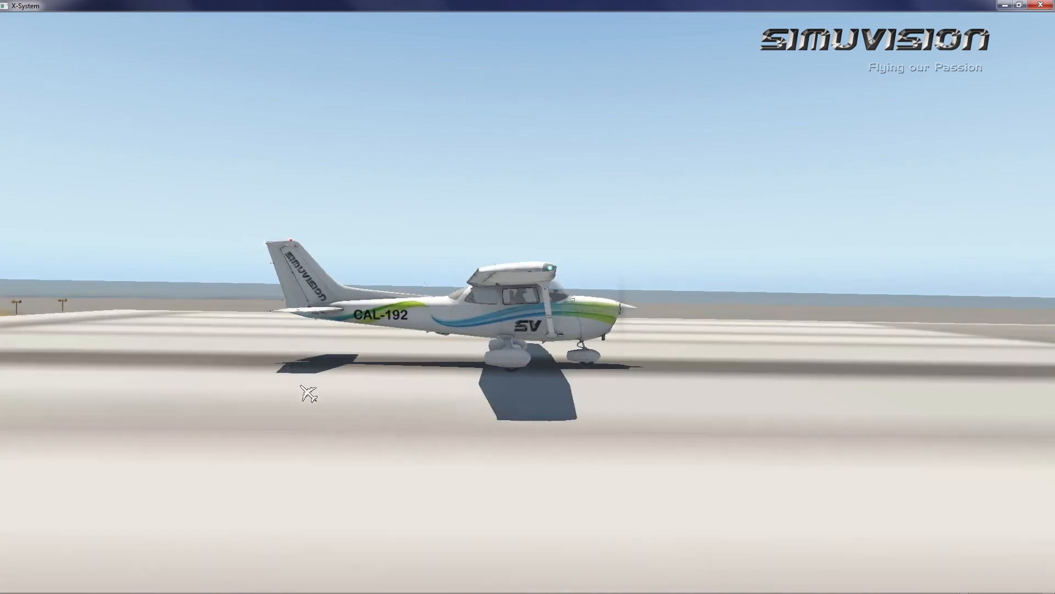
pyautogui.moveTo(649, 333); pyautogui.dragTo(385, 344)
pyautogui.moveTo(762, 389); pyautogui.dragTo(385, 352)
pyautogui.moveTo(876, 427); pyautogui.dragTo(616, 403)
pyautogui.moveTo(802, 368); pyautogui.dragTo(690, 410)
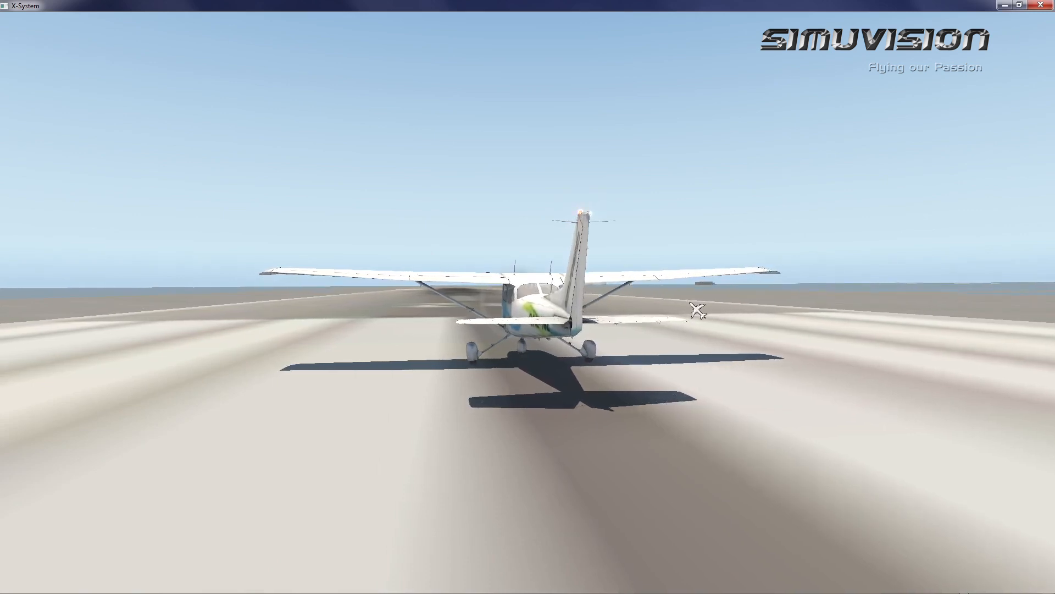
pyautogui.moveTo(700, 306); pyautogui.dragTo(661, 428)
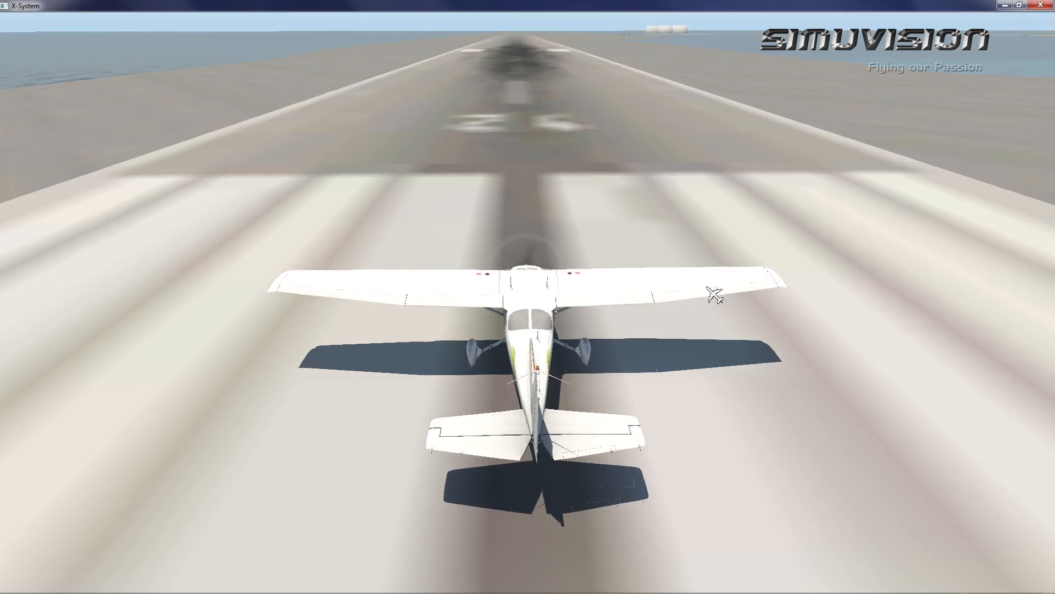
# - Close X-Plane, switch to DXTBmp and open wings.dds from the objects folder to view the wing texture
pyautogui.moveTo(1013, 32)
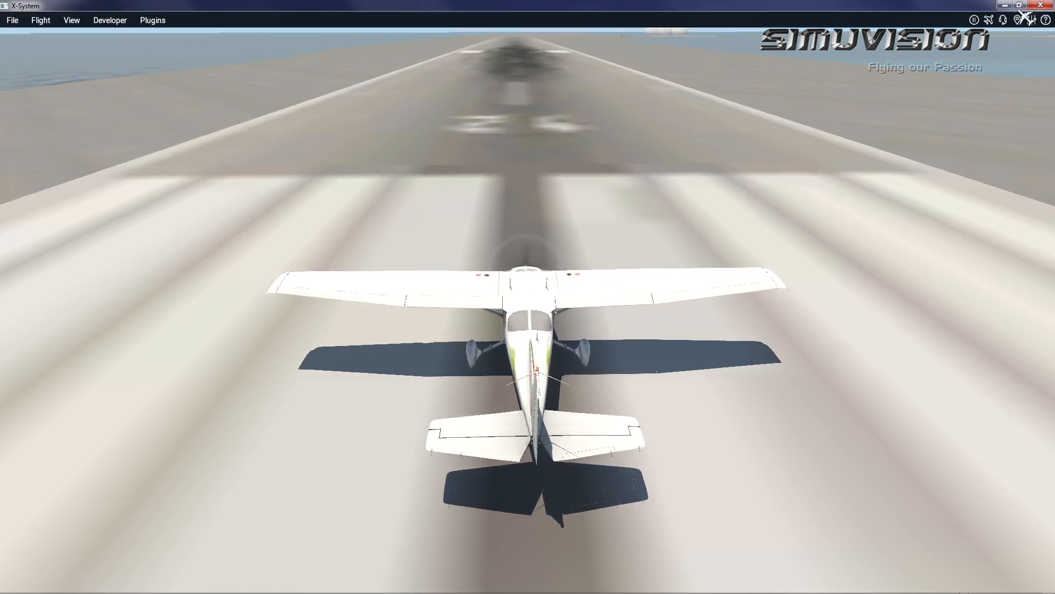
pyautogui.click(1041, 7)
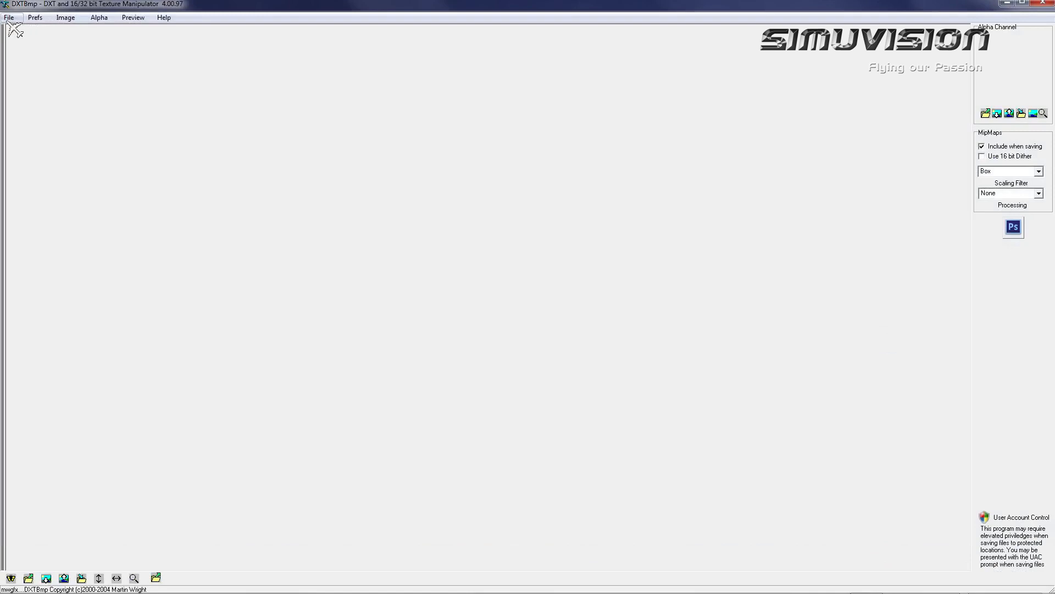
pyautogui.click(9, 17)
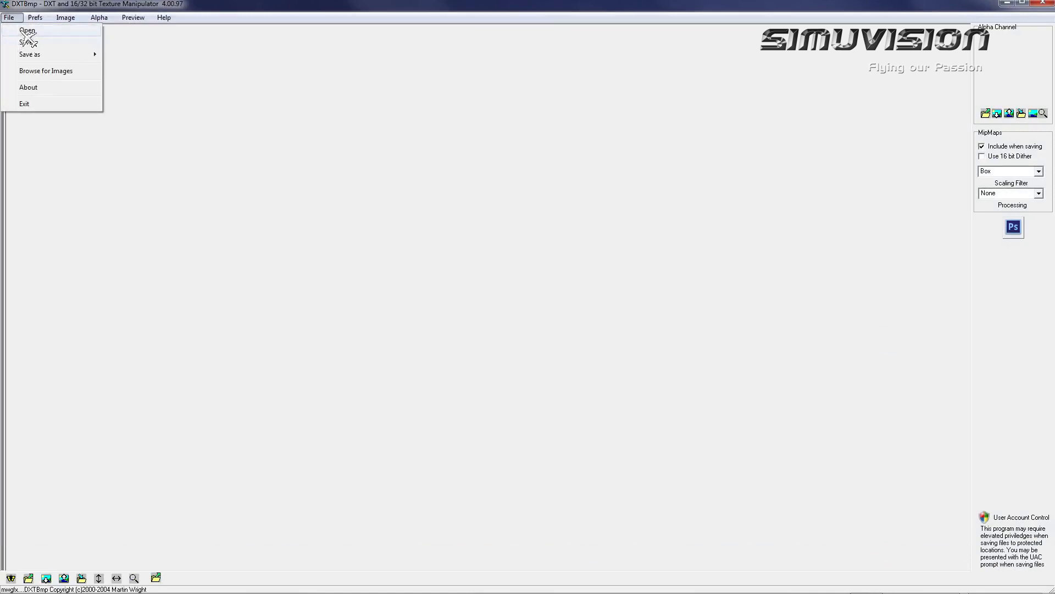
pyautogui.click(27, 32)
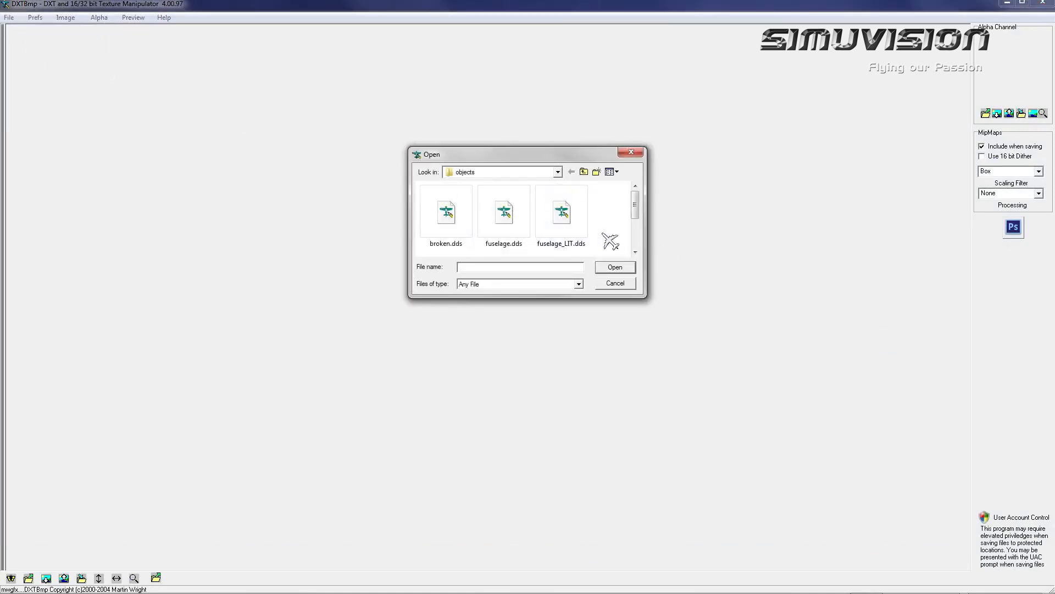
pyautogui.click(635, 244)
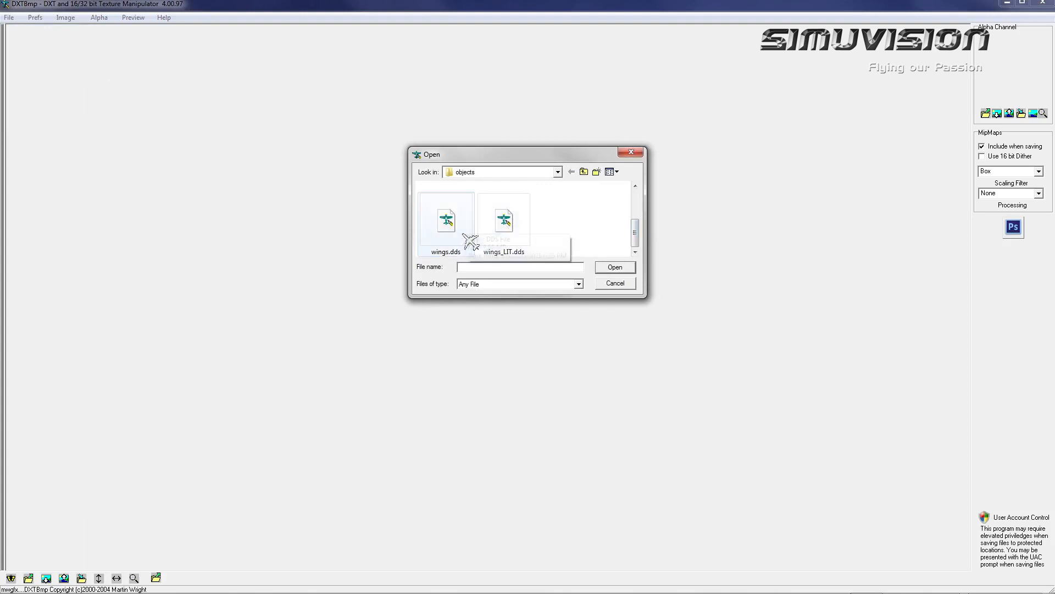
pyautogui.click(446, 235)
pyautogui.doubleClick(446, 235)
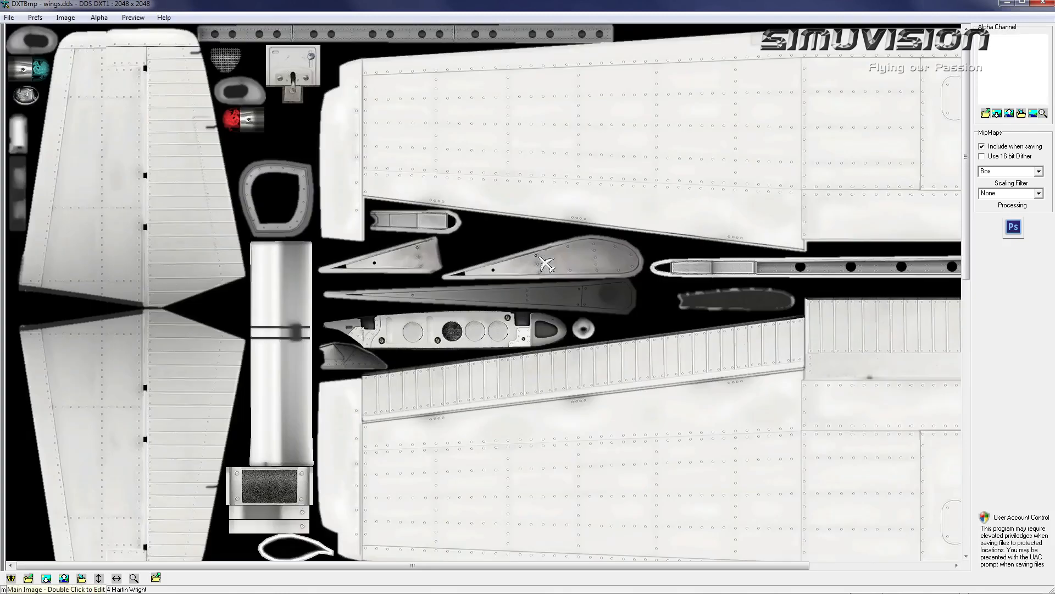
pyautogui.click(874, 565)
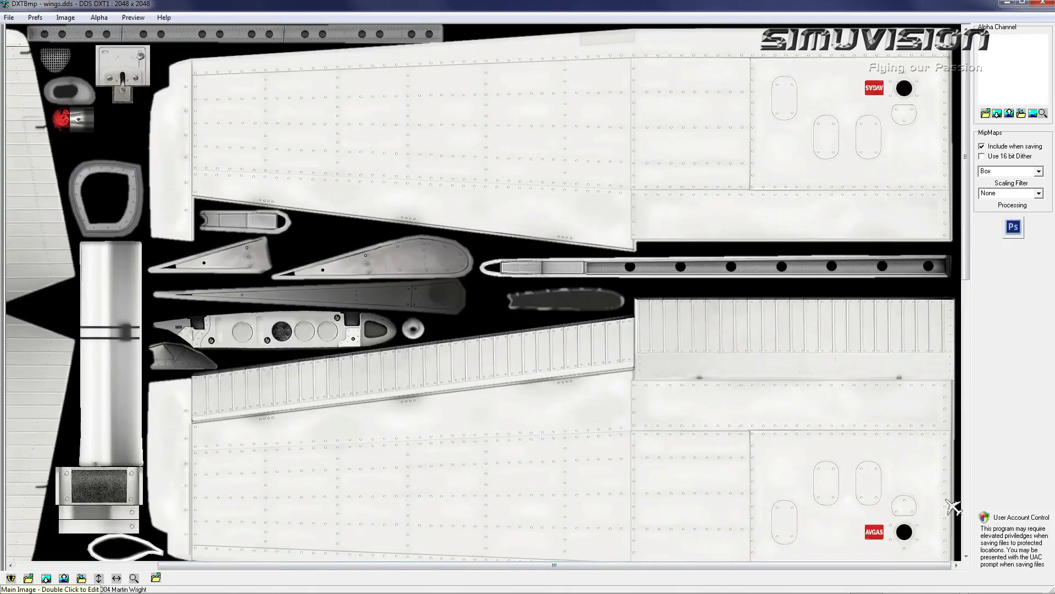
# - Open Wings.psd from the CAL192 livery folder and check the CAL-192 registration placement on the wing surfaces
pyautogui.click(15, 18)
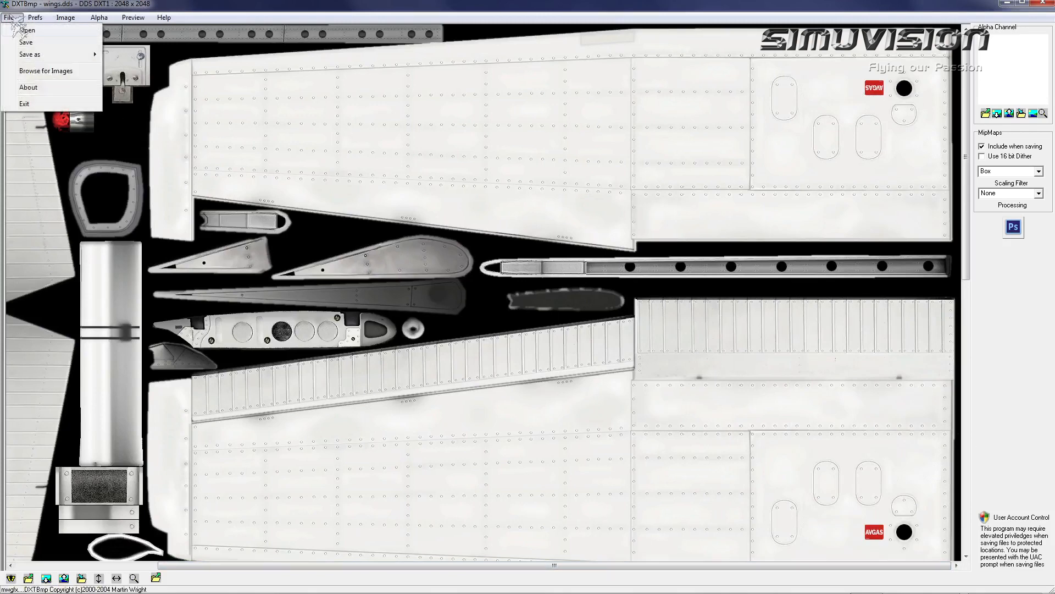
pyautogui.click(21, 27)
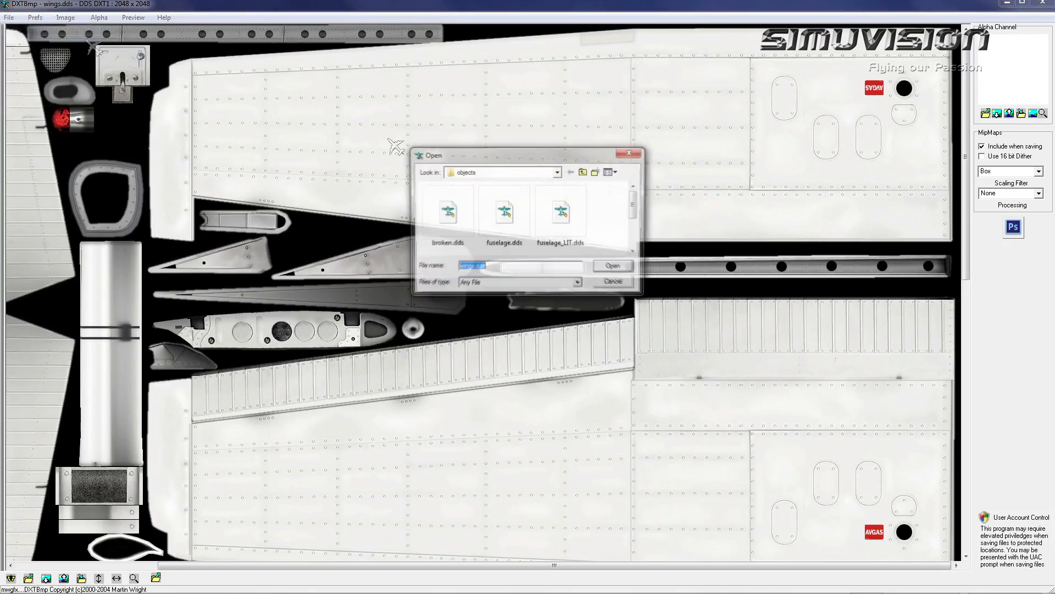
pyautogui.click(584, 171)
pyautogui.click(583, 172)
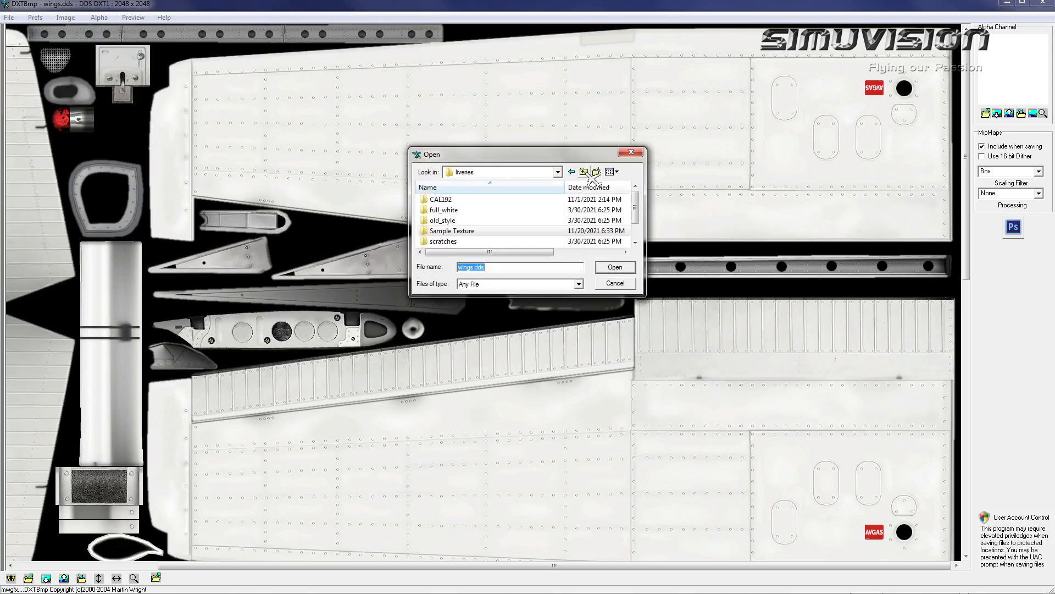
pyautogui.doubleClick(483, 208)
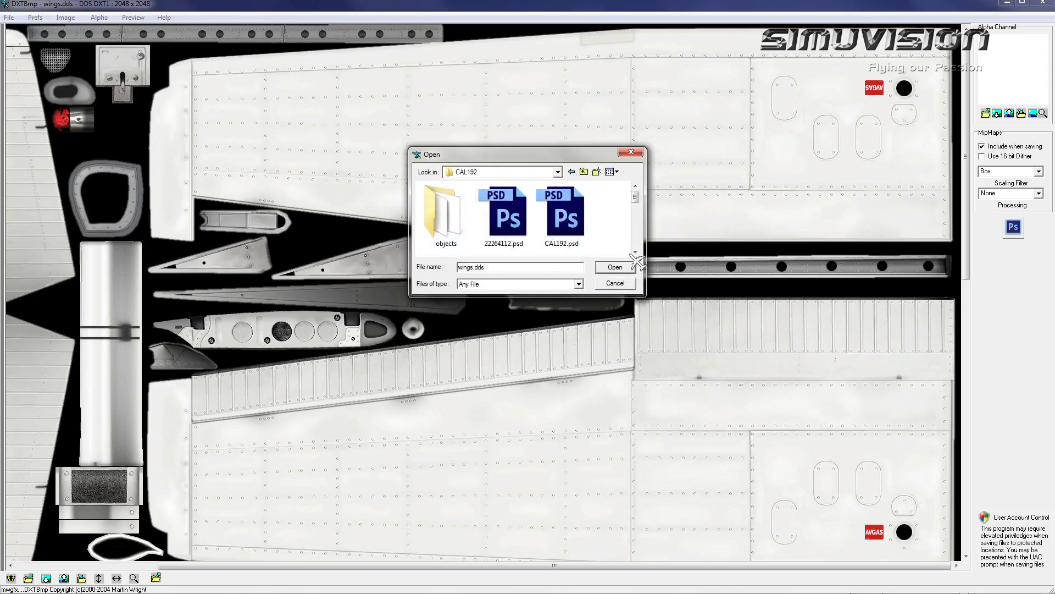
pyautogui.scroll(-3, 532, 225)
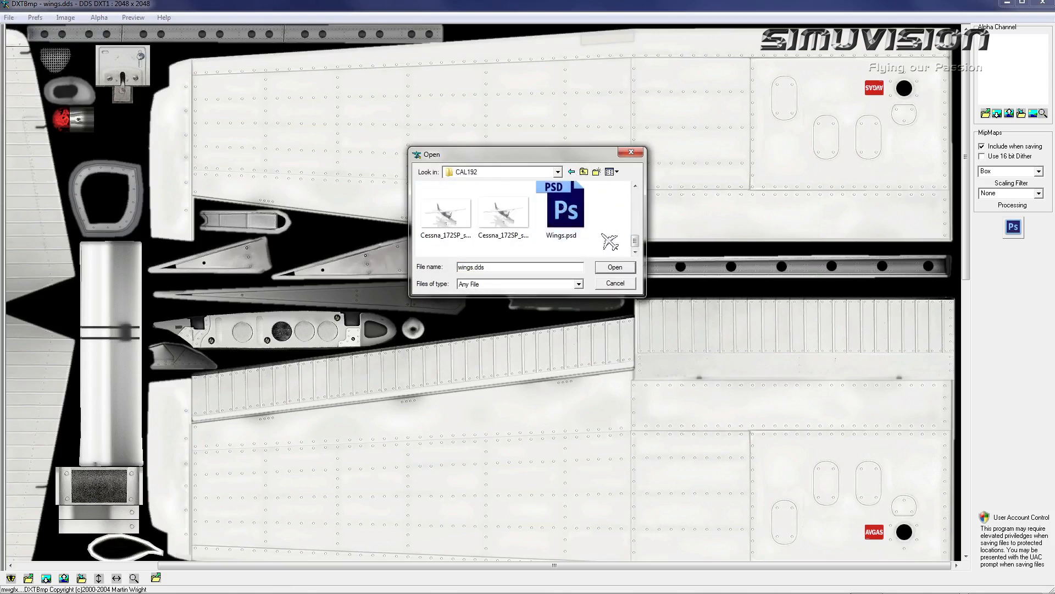
pyautogui.doubleClick(565, 211)
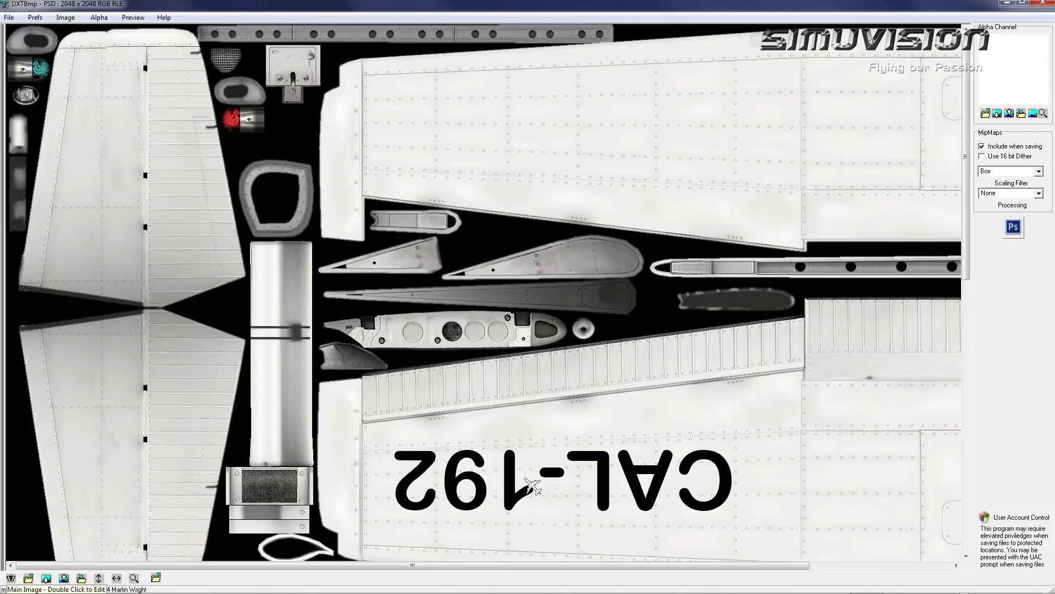
pyautogui.click(903, 567)
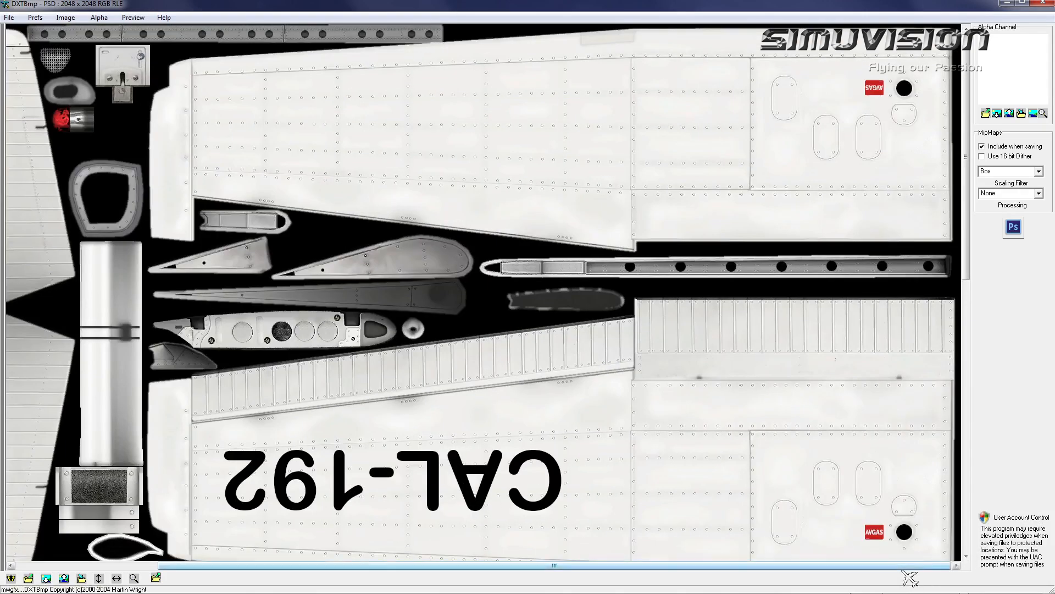
pyautogui.click(967, 303)
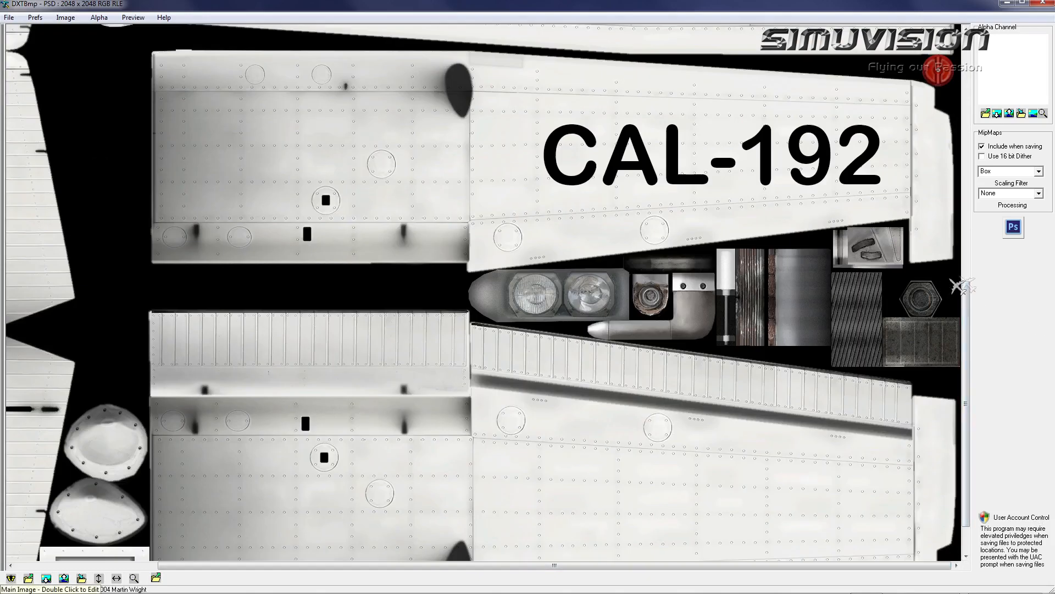
pyautogui.click(967, 265)
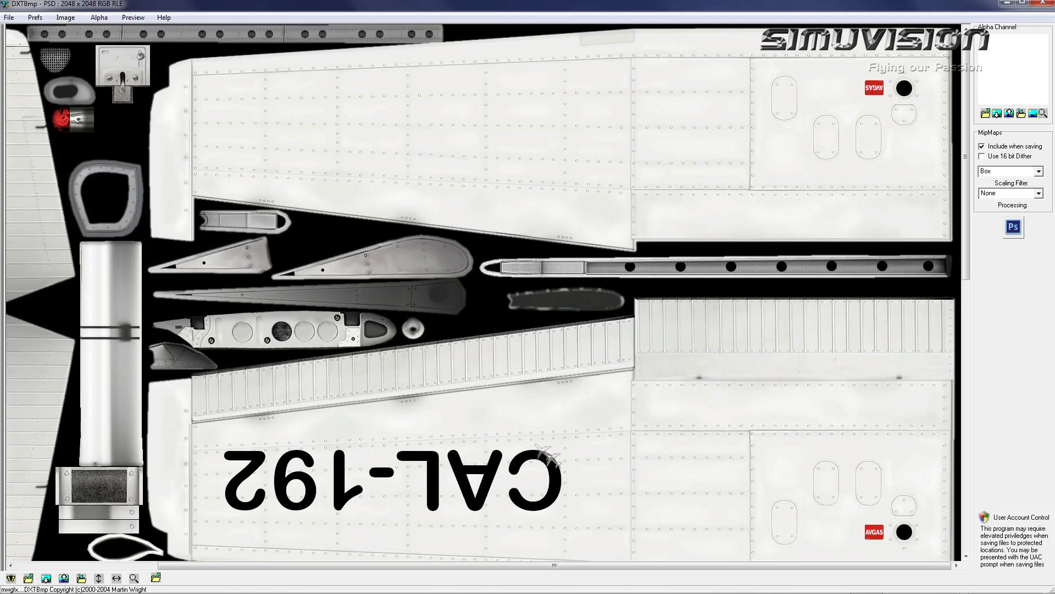
# - Export the wing texture as a DDS DXT1 image, replacing wings.dds in the Sample Texture livery's objects folder
pyautogui.click(8, 18)
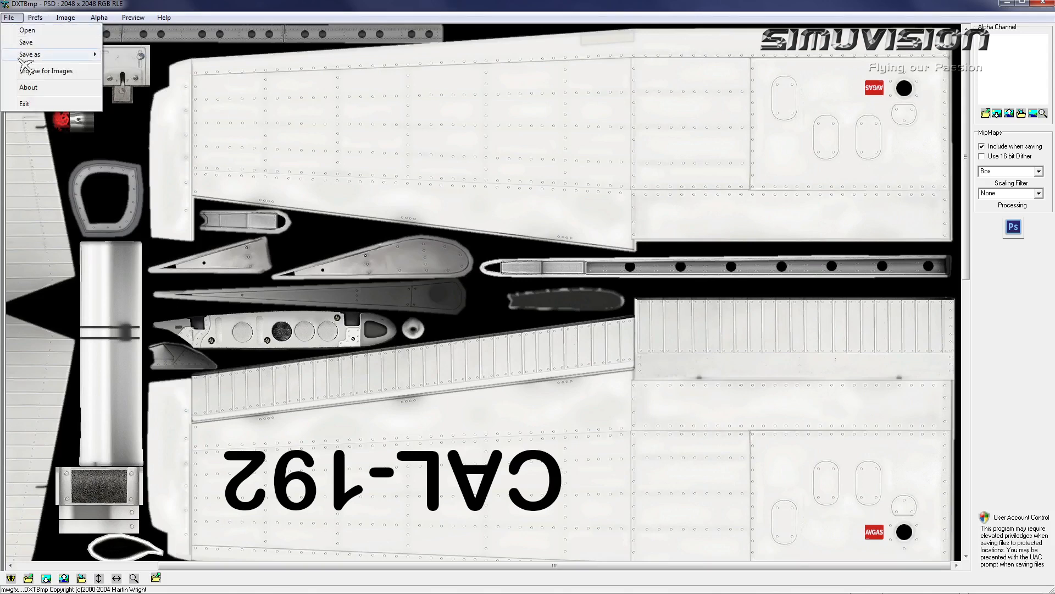
pyautogui.moveTo(30, 55)
pyautogui.click(159, 54)
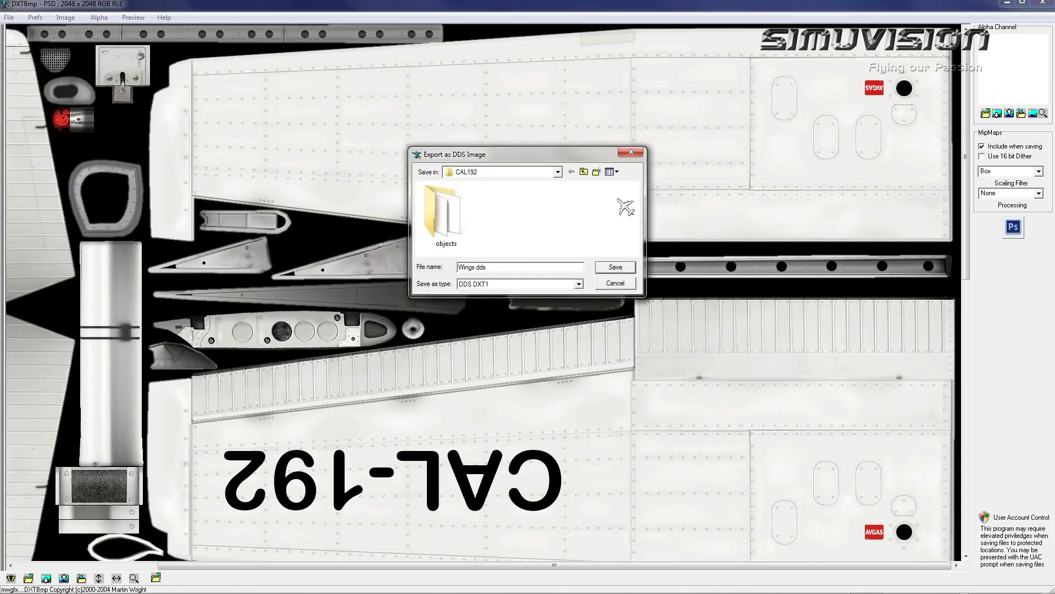
pyautogui.click(584, 171)
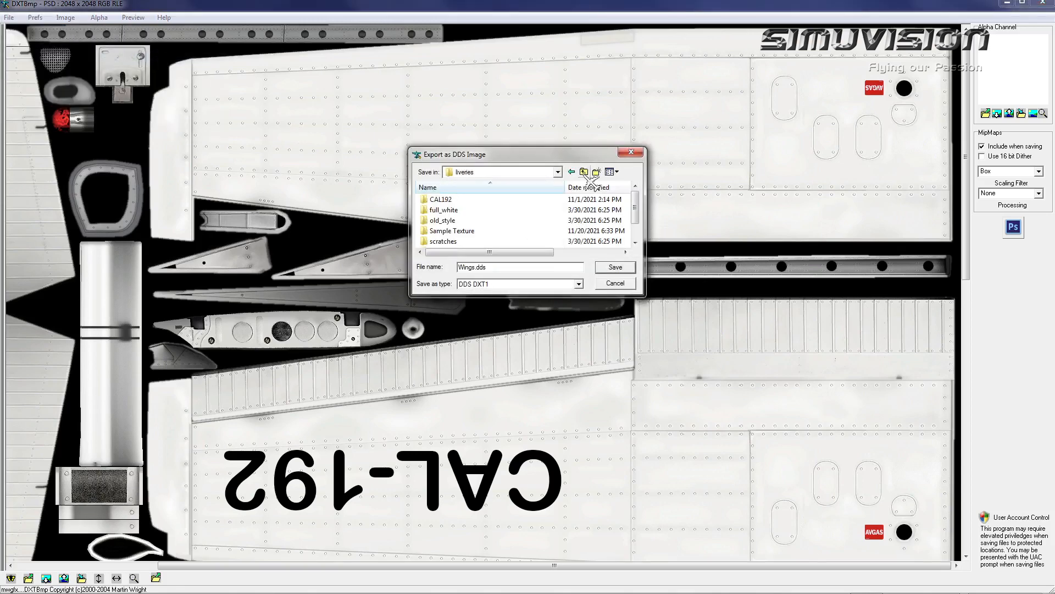
pyautogui.doubleClick(459, 230)
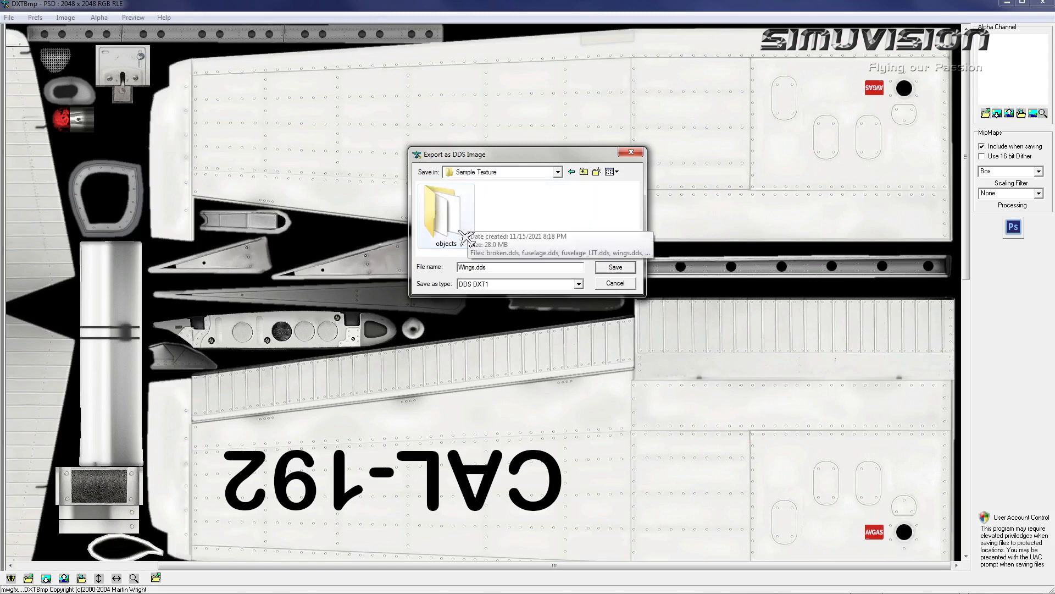
pyautogui.doubleClick(470, 238)
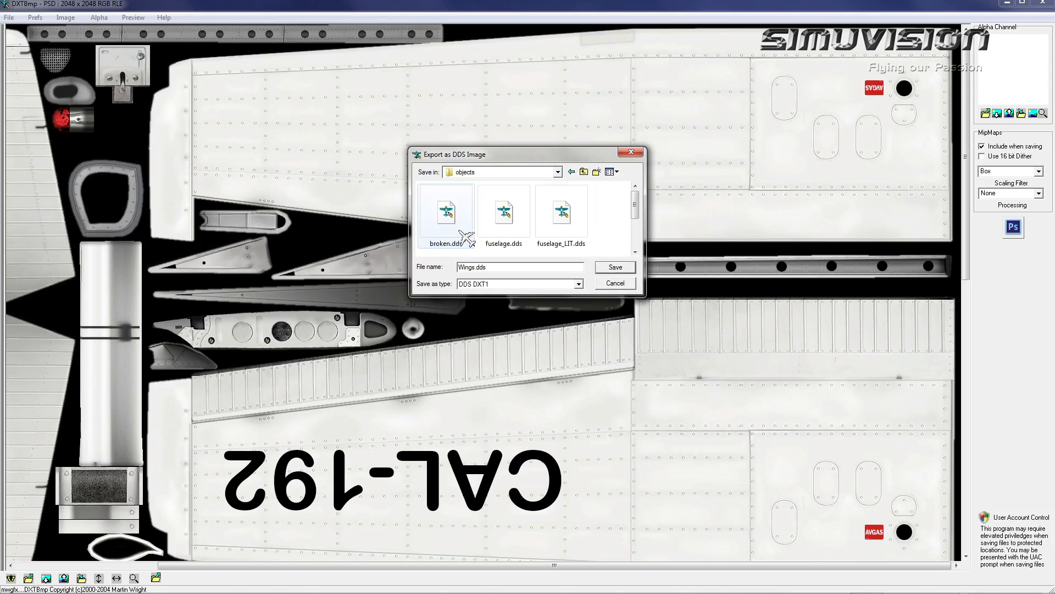
pyautogui.click(635, 242)
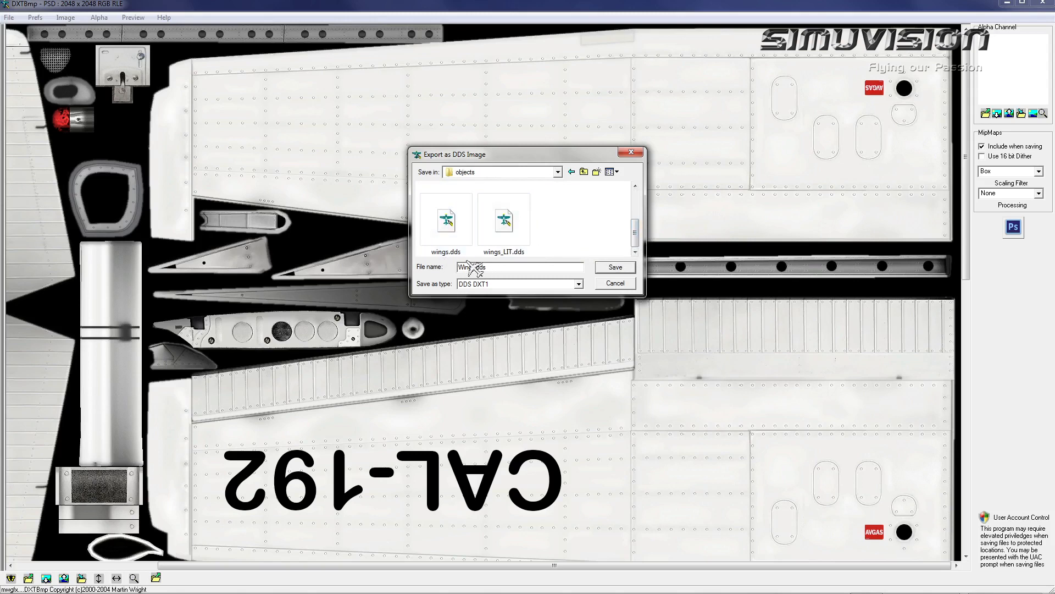
pyautogui.doubleClick(446, 224)
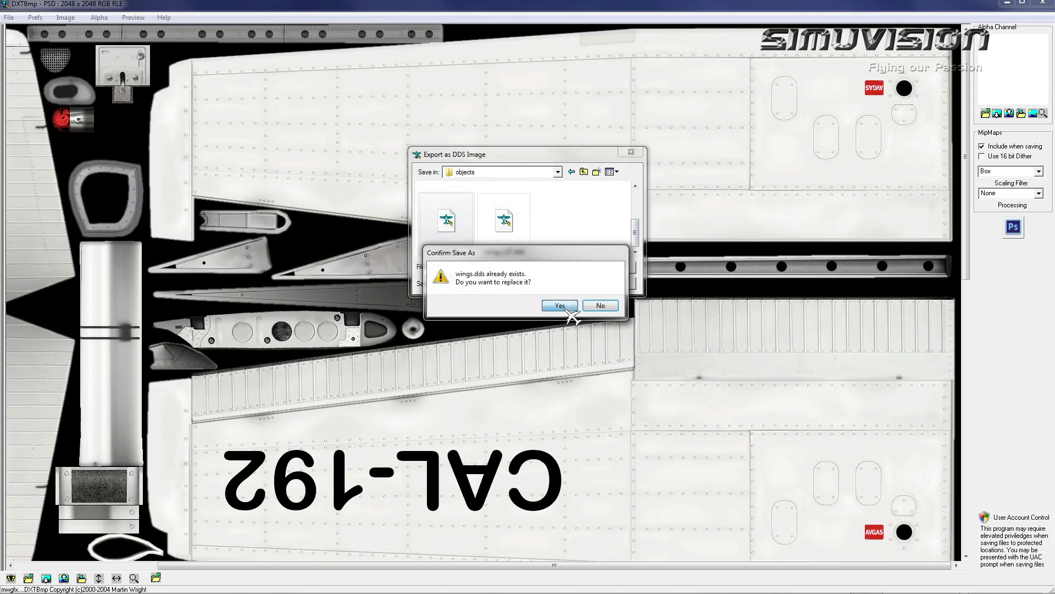
pyautogui.click(560, 306)
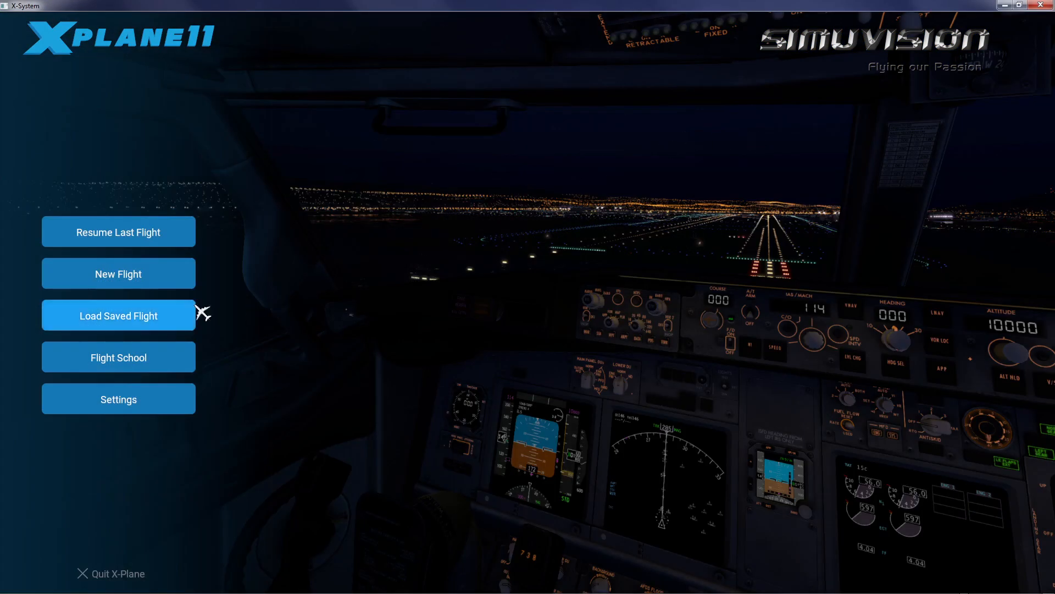
# - Switch to X-Plane 11 and start a new flight with the Cessna Skyhawk at Henderson Field/Midway Atoll
pyautogui.click(167, 283)
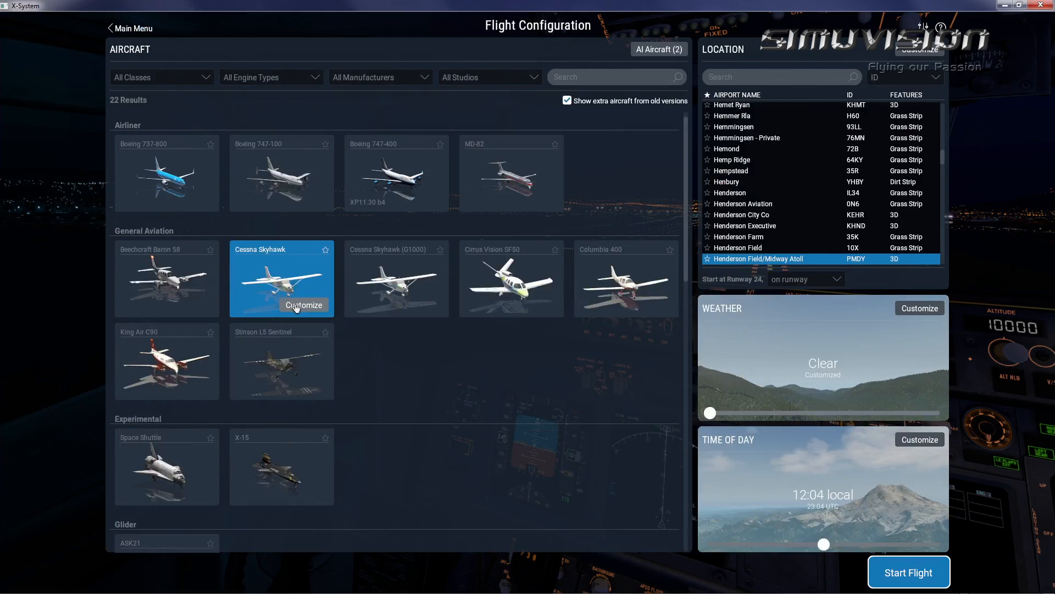
pyautogui.click(295, 306)
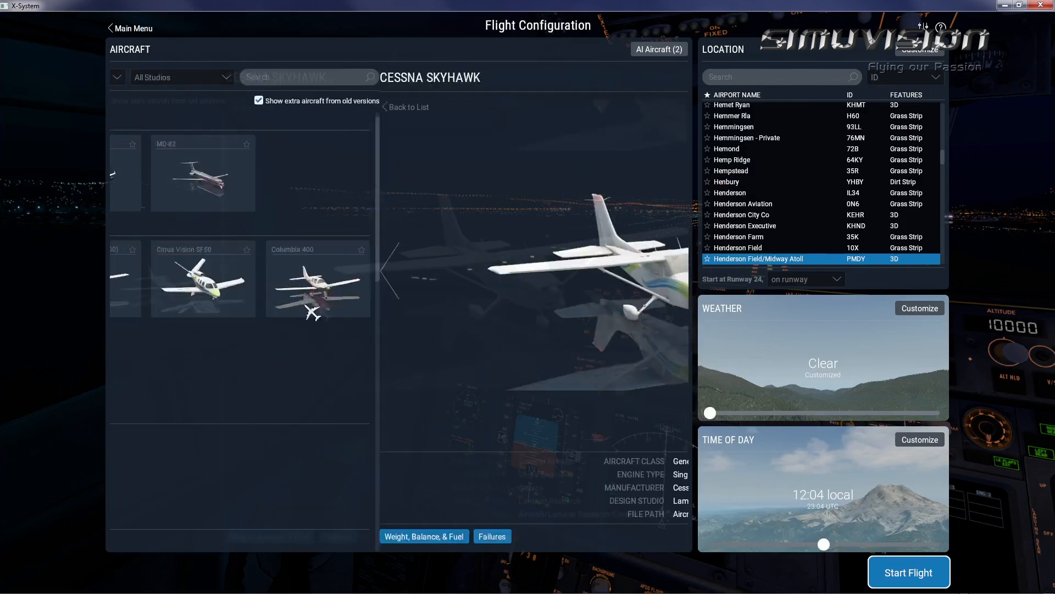
pyautogui.click(906, 571)
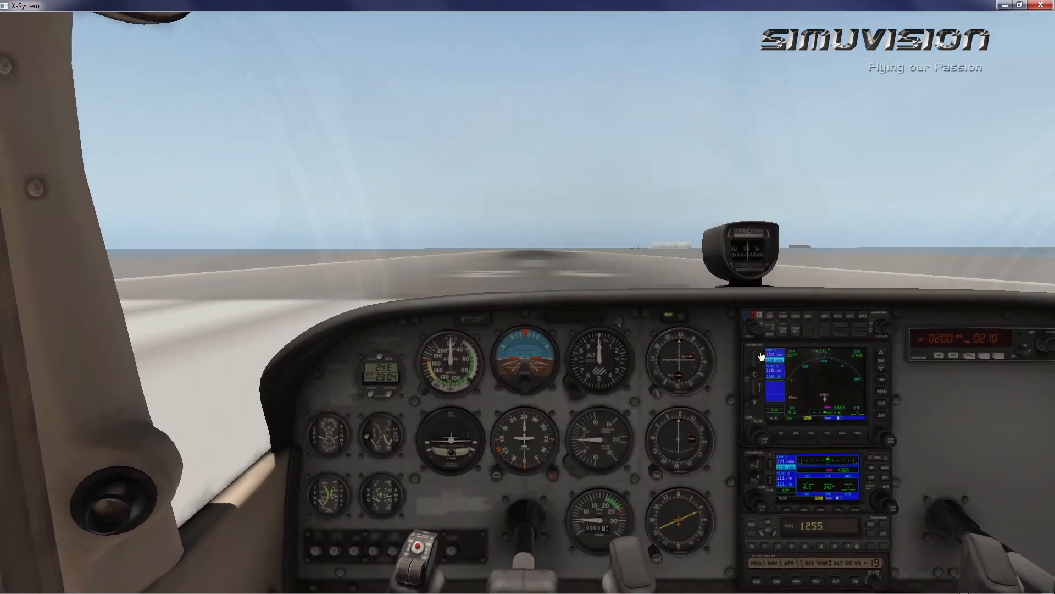
# - Switch to the external view and examine the wing registration and fuselage livery from behind, the side and the front
pyautogui.hotkey('shift', '8')
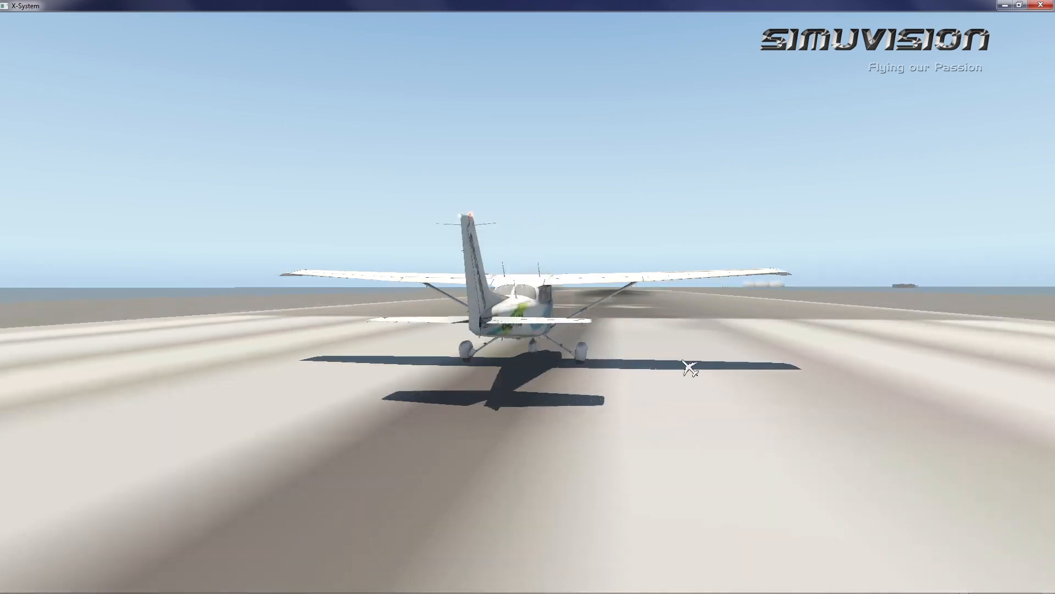
pyautogui.moveTo(689, 367); pyautogui.dragTo(548, 394)
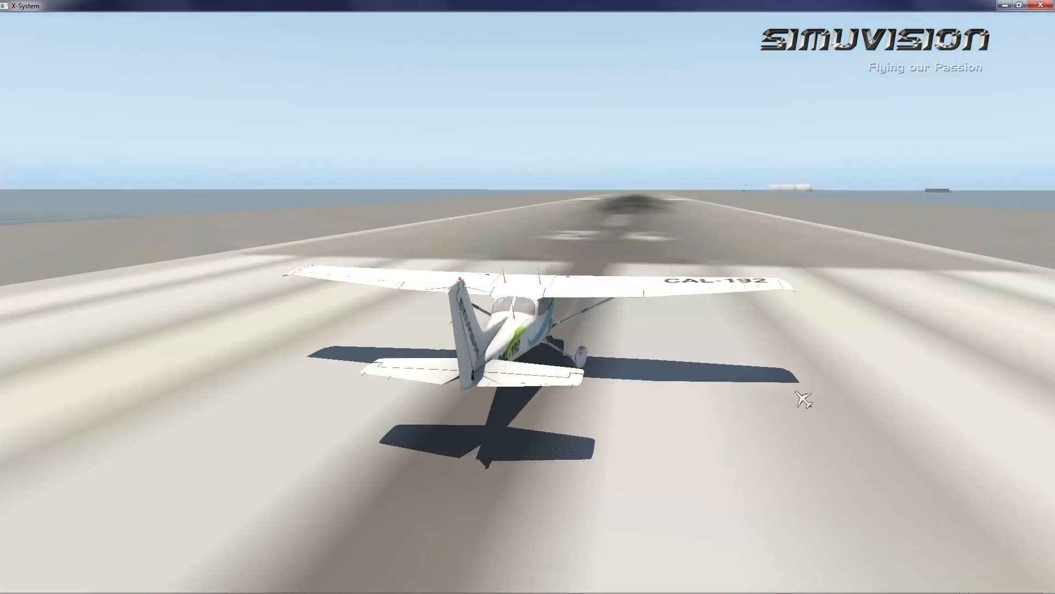
pyautogui.moveTo(508, 364)
pyautogui.mouseDown()
pyautogui.moveTo(515, 426)
pyautogui.moveTo(510, 364)
pyautogui.mouseUp()
pyautogui.moveTo(407, 362); pyautogui.dragTo(632, 336)
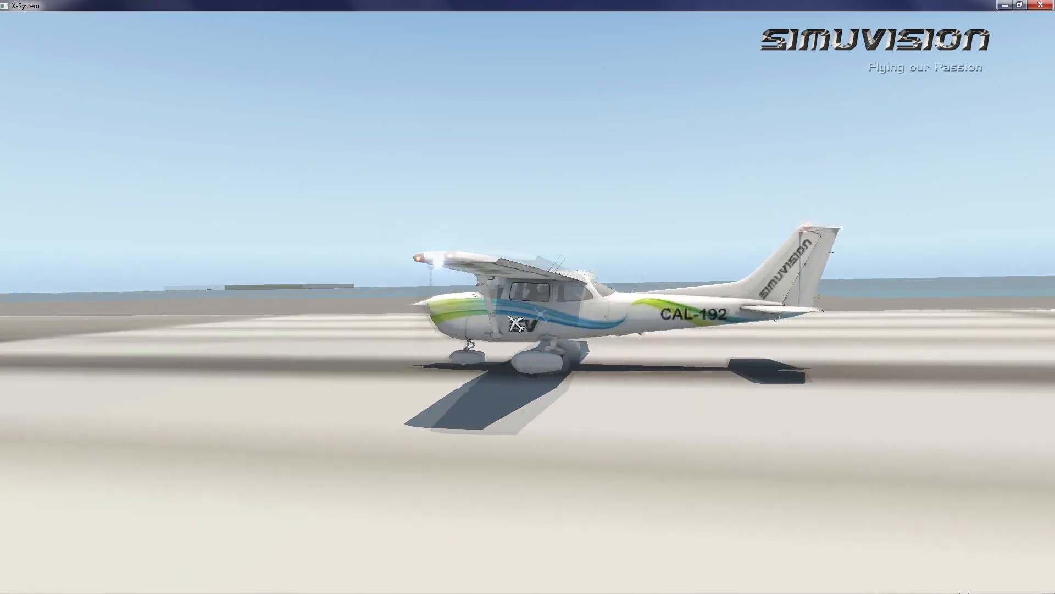
pyautogui.moveTo(523, 322); pyautogui.dragTo(605, 311)
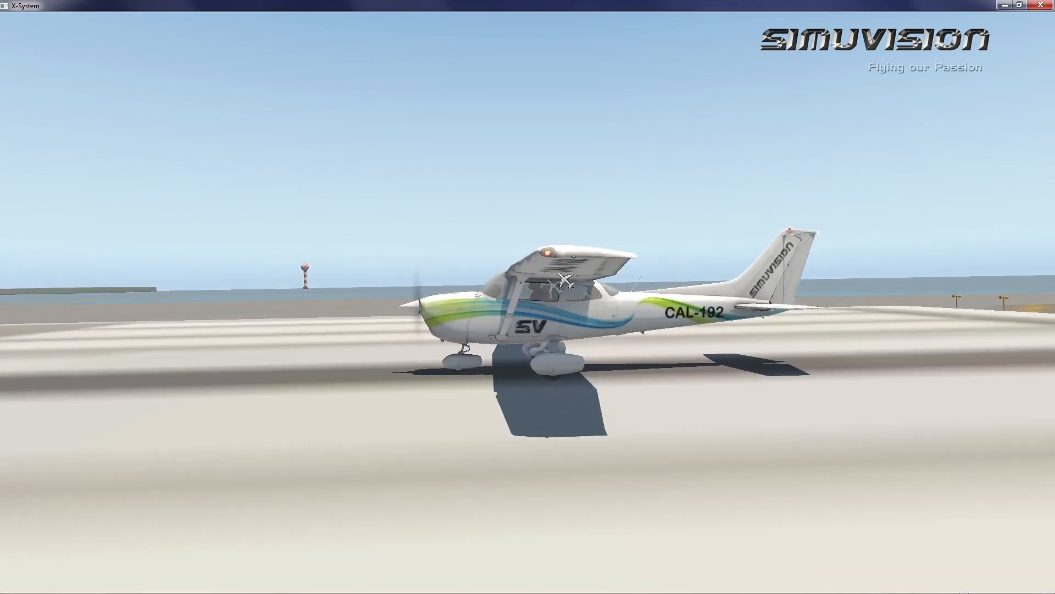
pyautogui.moveTo(569, 301); pyautogui.dragTo(766, 354)
pyautogui.moveTo(513, 360); pyautogui.dragTo(699, 384)
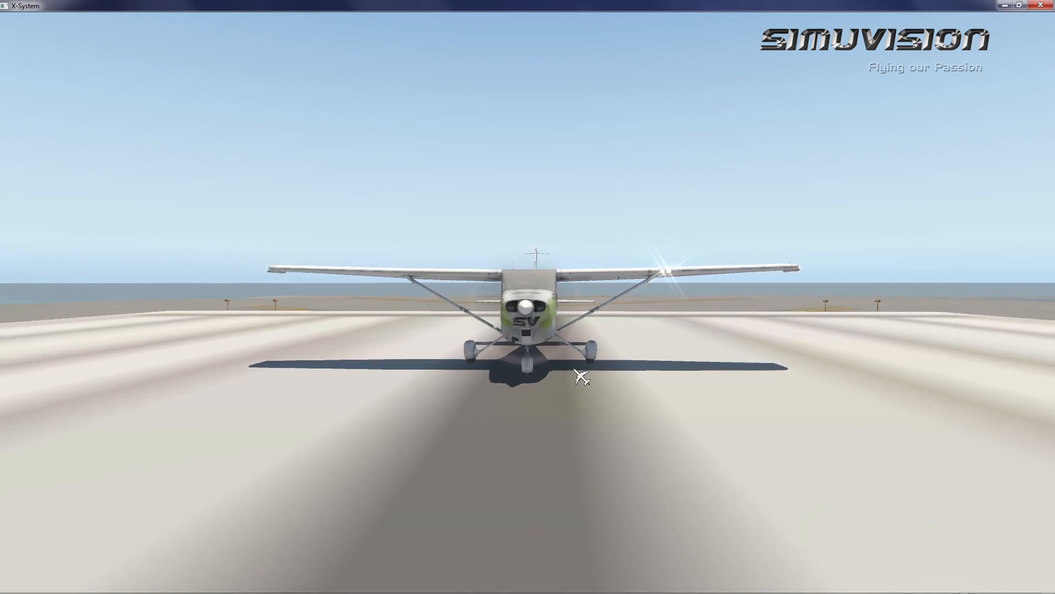
# - Return to the flight configuration and regenerate the icons for all Cessna Skyhawk liveries
pyautogui.moveTo(588, 398); pyautogui.dragTo(604, 453)
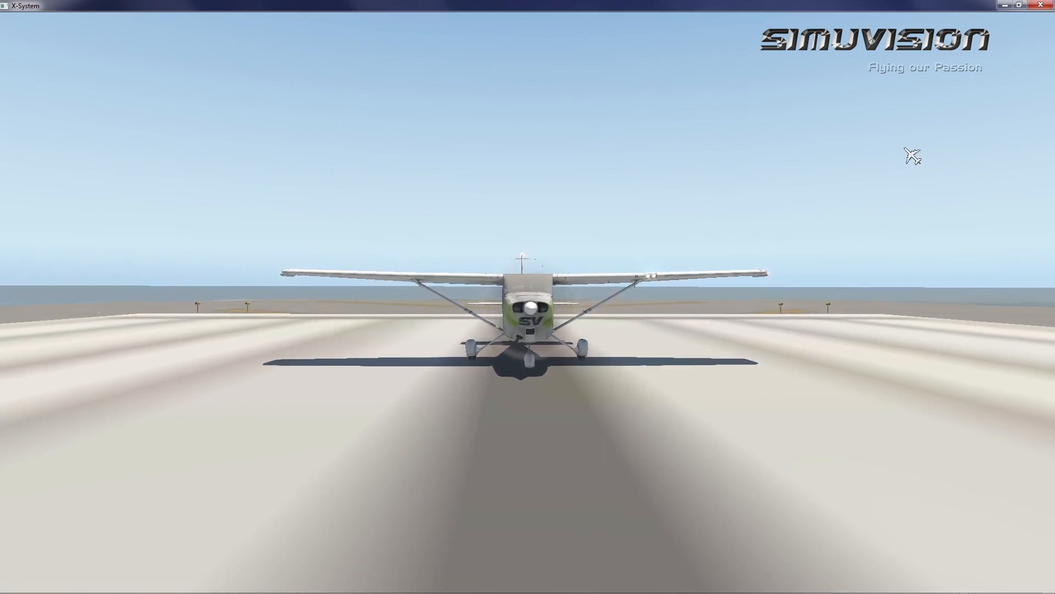
pyautogui.moveTo(931, 21)
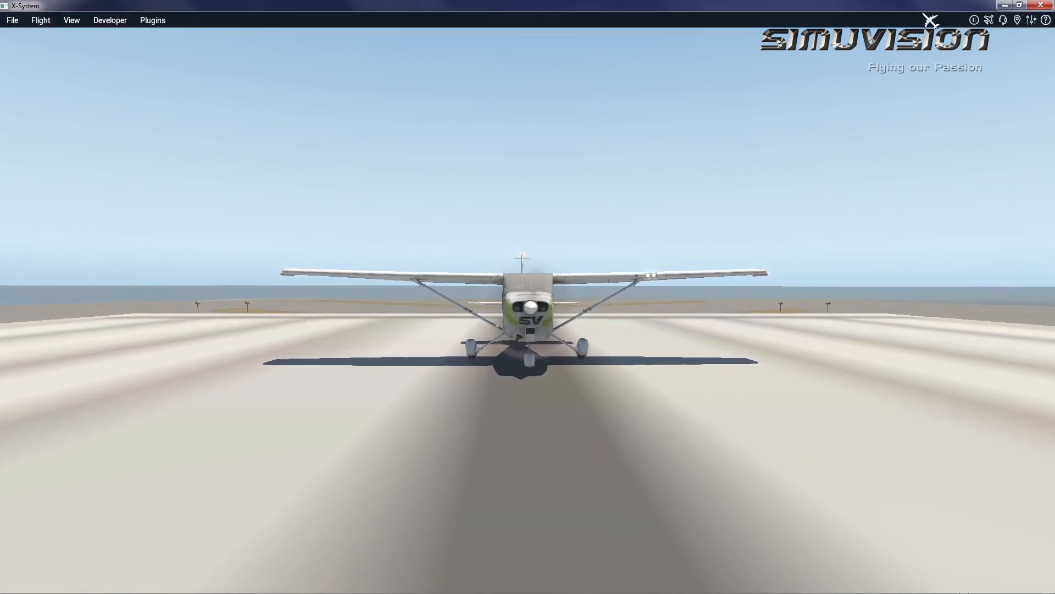
pyautogui.click(989, 21)
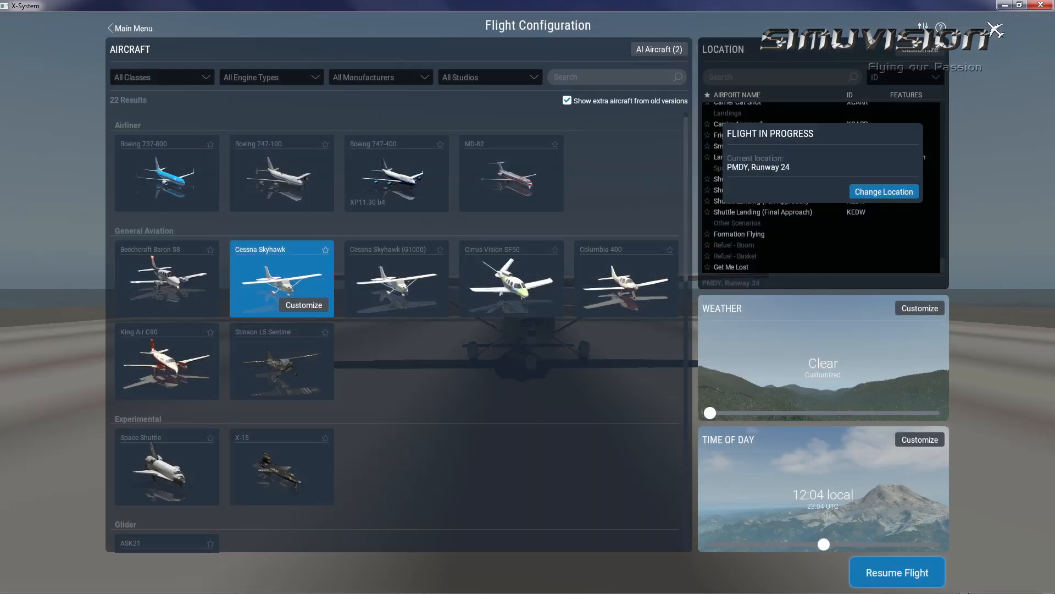
pyautogui.click(291, 306)
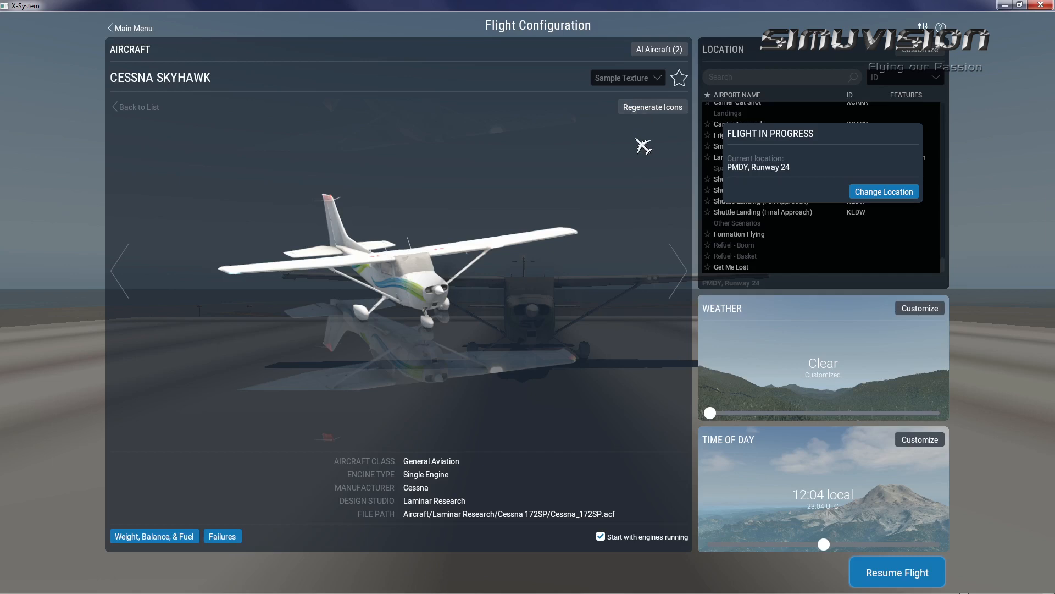
pyautogui.click(650, 78)
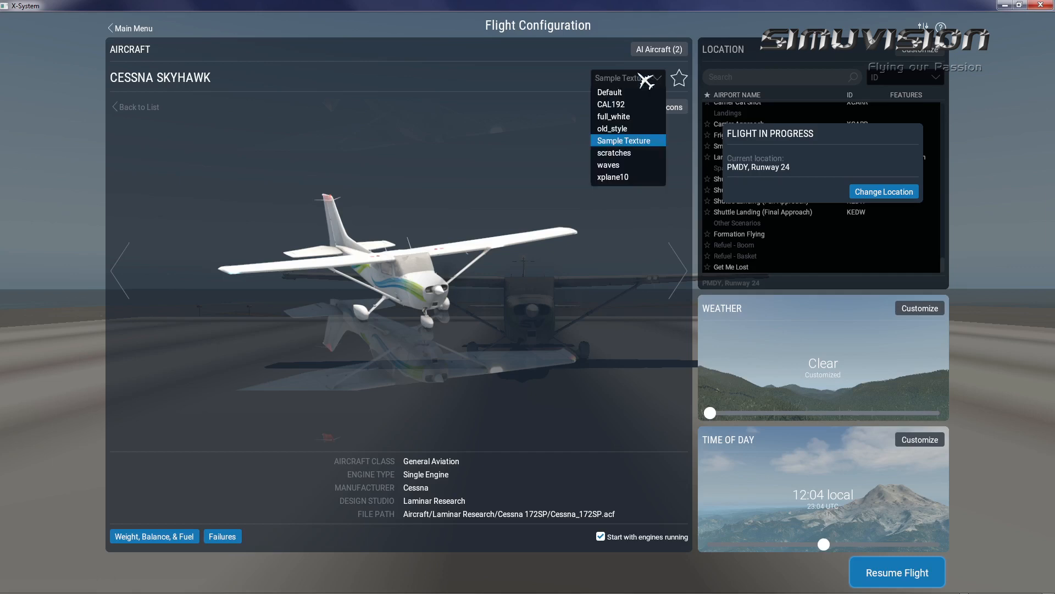
pyautogui.click(534, 130)
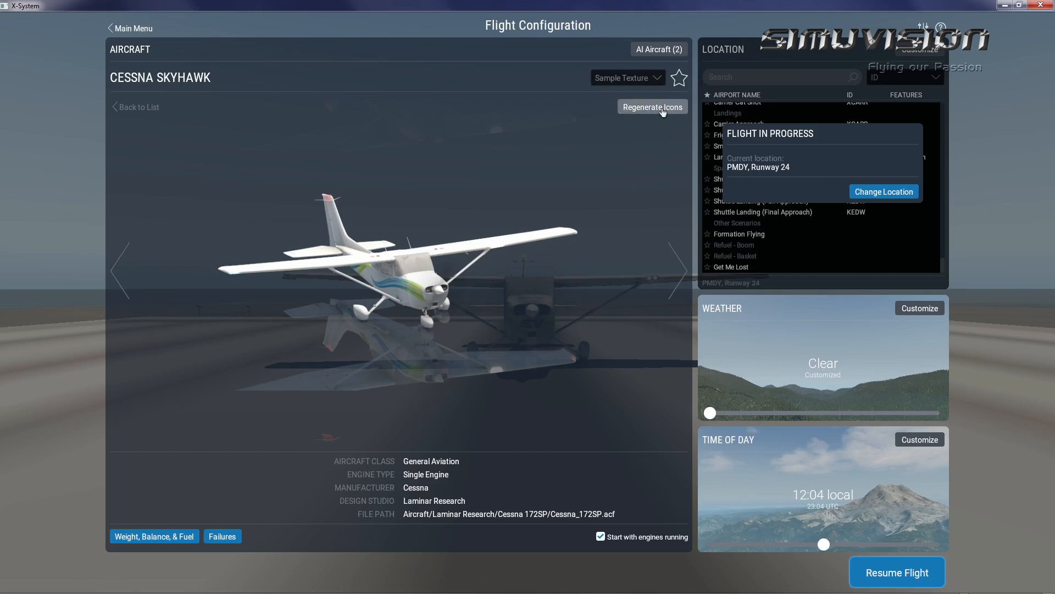
pyautogui.click(663, 108)
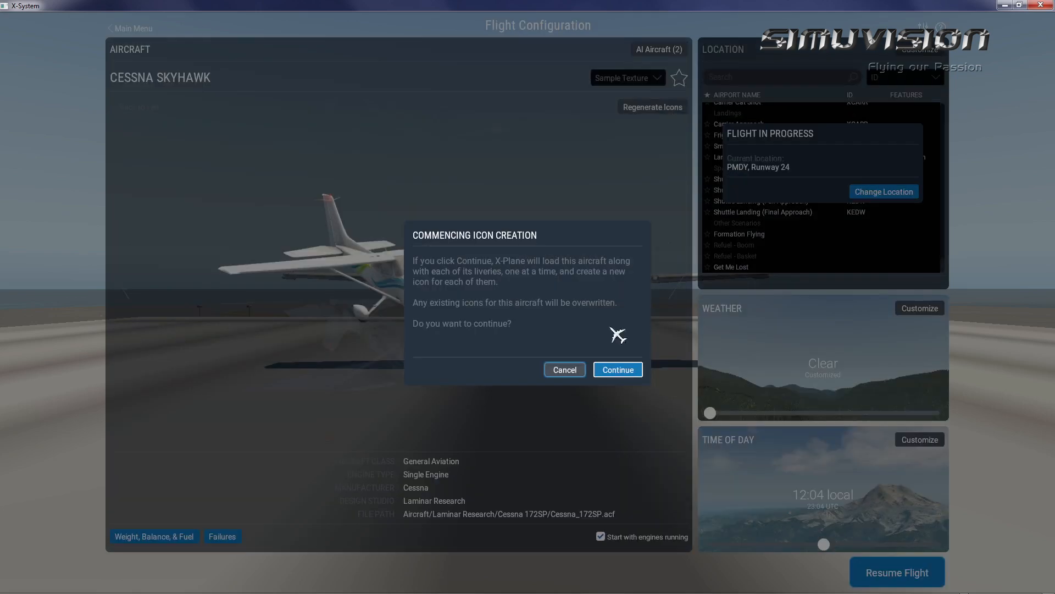
pyautogui.click(616, 370)
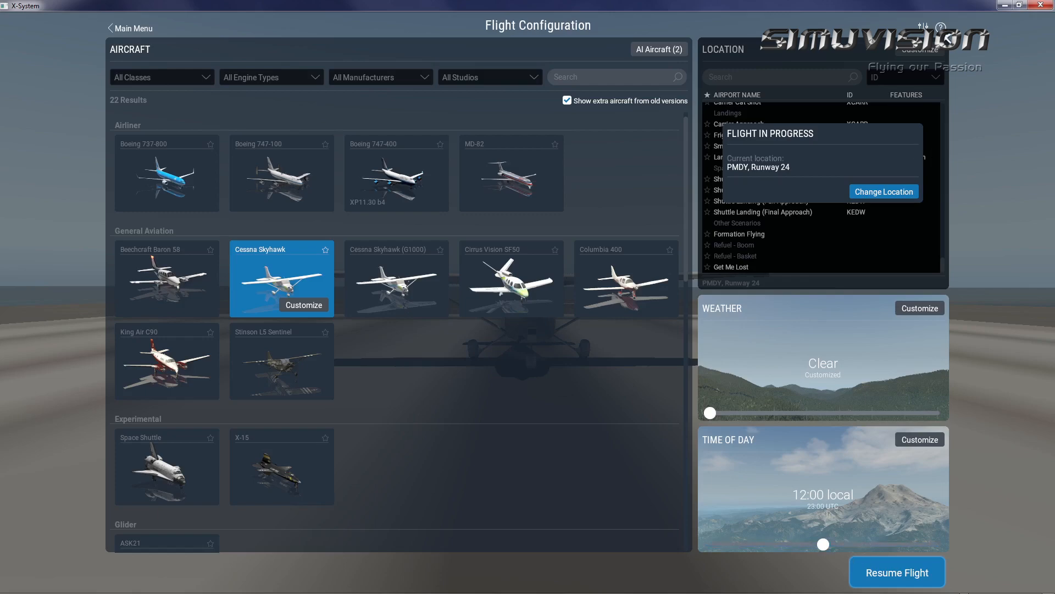
# - Quit X-Plane, restart it and maximize its window
pyautogui.click(1040, 5)
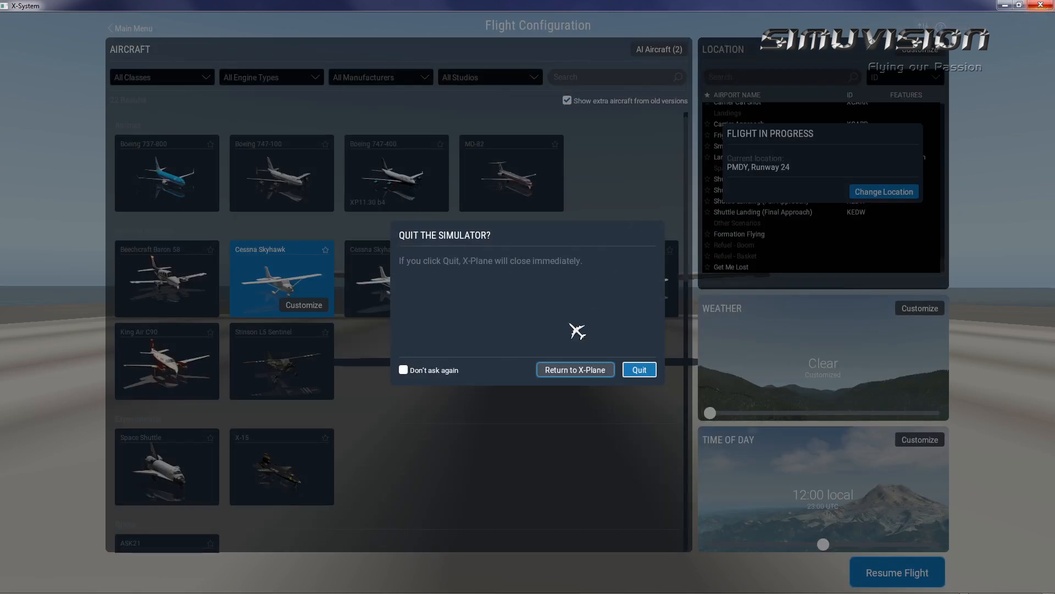
pyautogui.click(638, 371)
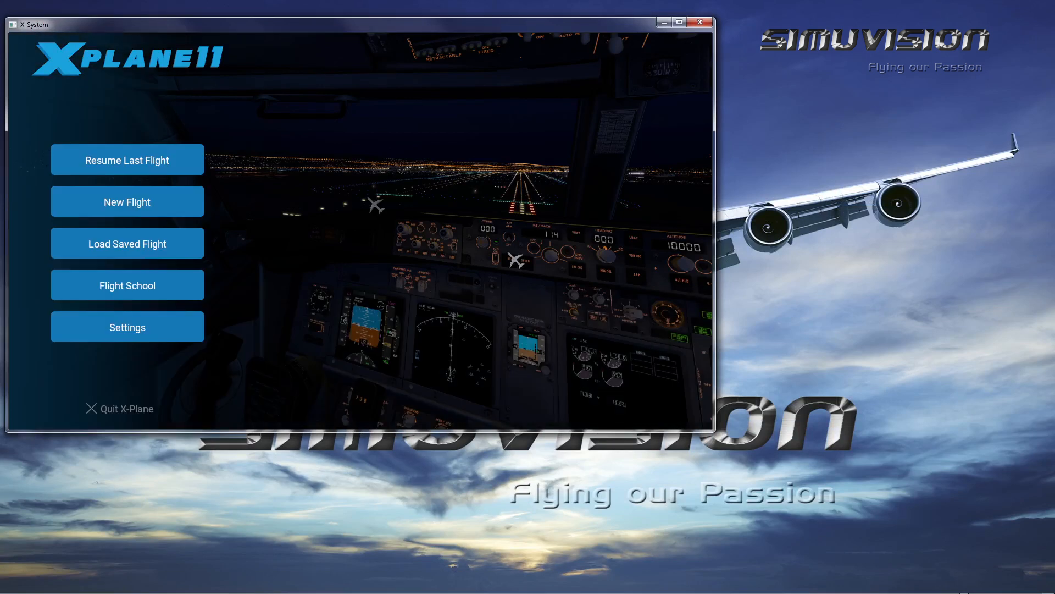
pyautogui.click(679, 22)
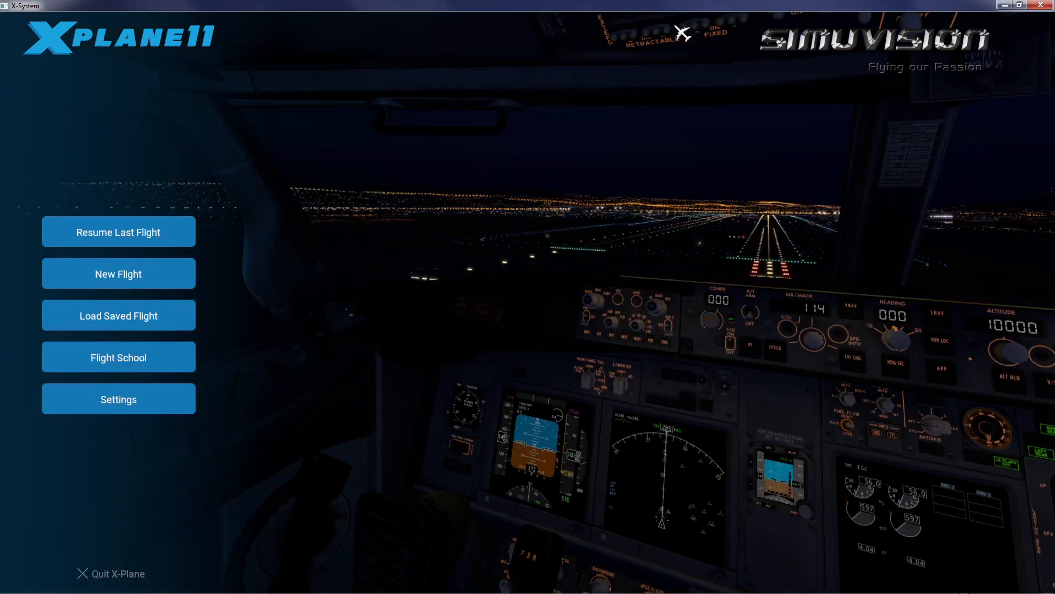
# - Check the Sample Texture livery icon of the Cessna Skyhawk and start a new flight at Henderson Field/Midway Atoll
pyautogui.click(122, 274)
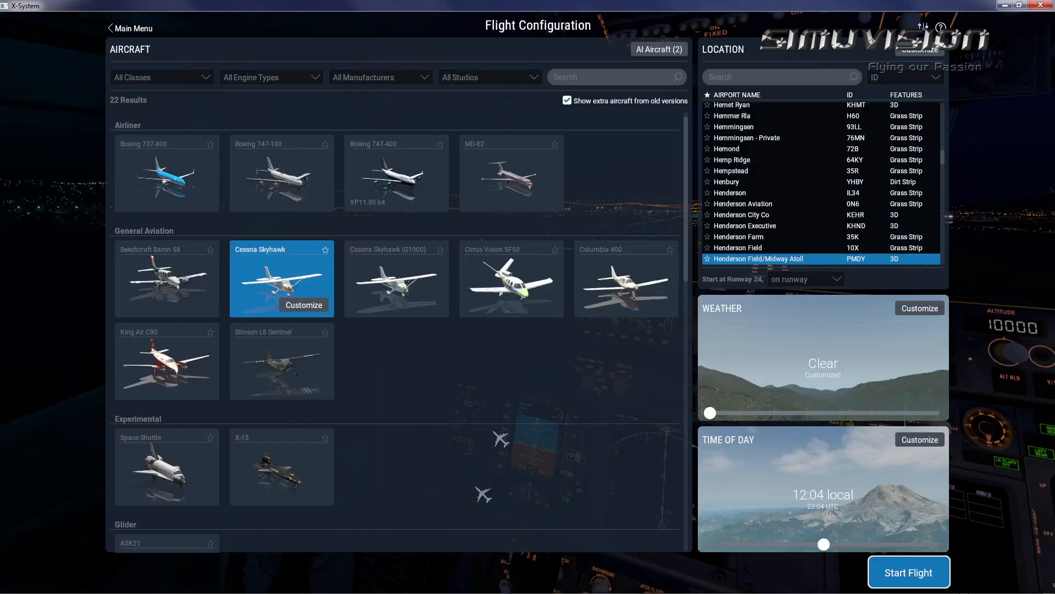
pyautogui.click(302, 306)
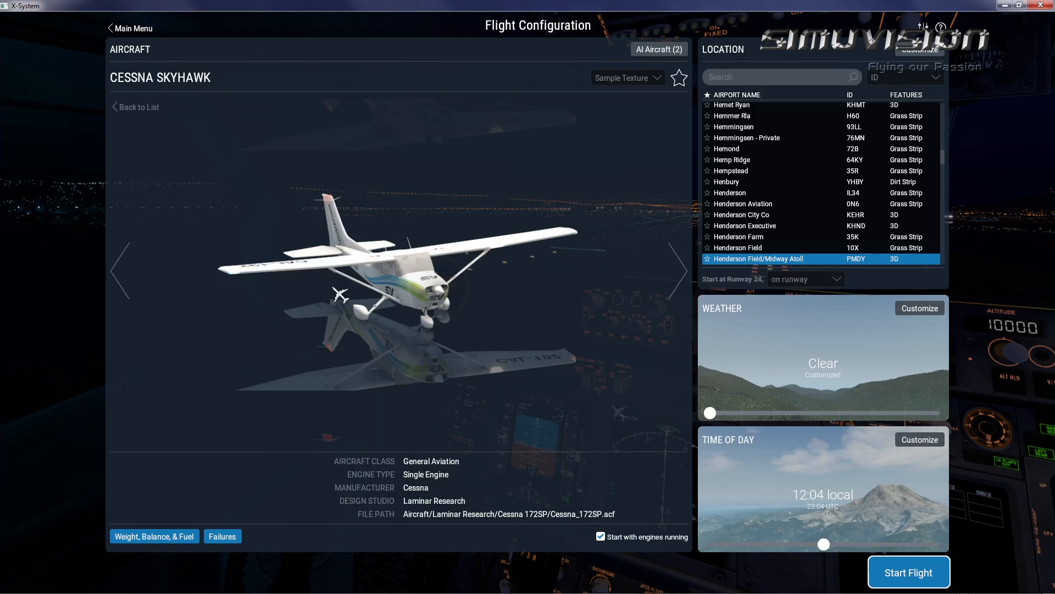
pyautogui.click(904, 570)
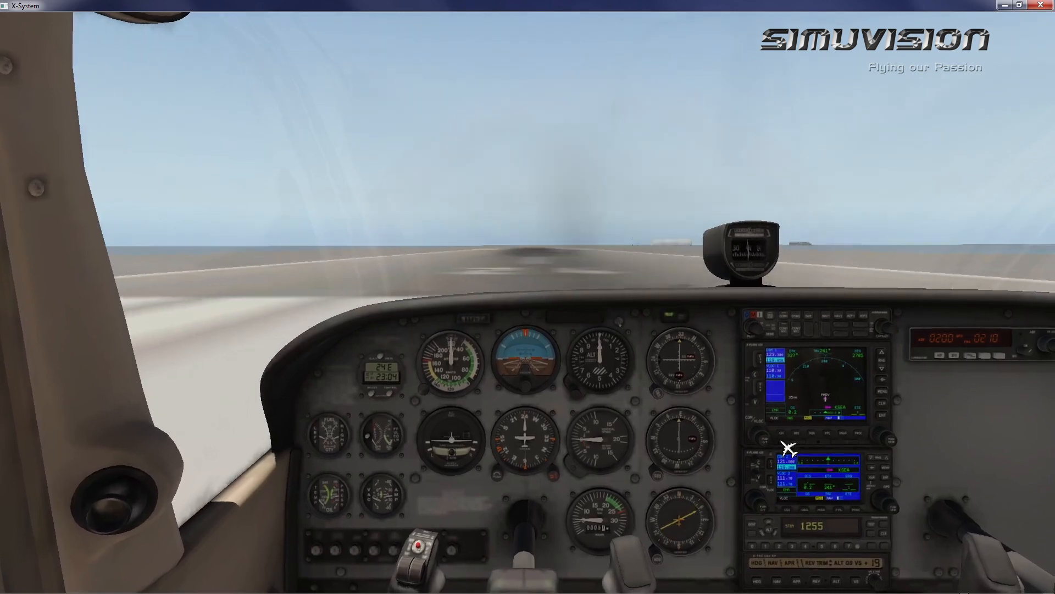
# - Switch to the external view and examine the CAL-192 registration and fuselage livery from above, the front, the side and behind
pyautogui.hotkey('shift', '8')
pyautogui.moveTo(657, 438); pyautogui.dragTo(440, 436)
pyautogui.moveTo(660, 315); pyautogui.dragTo(497, 420)
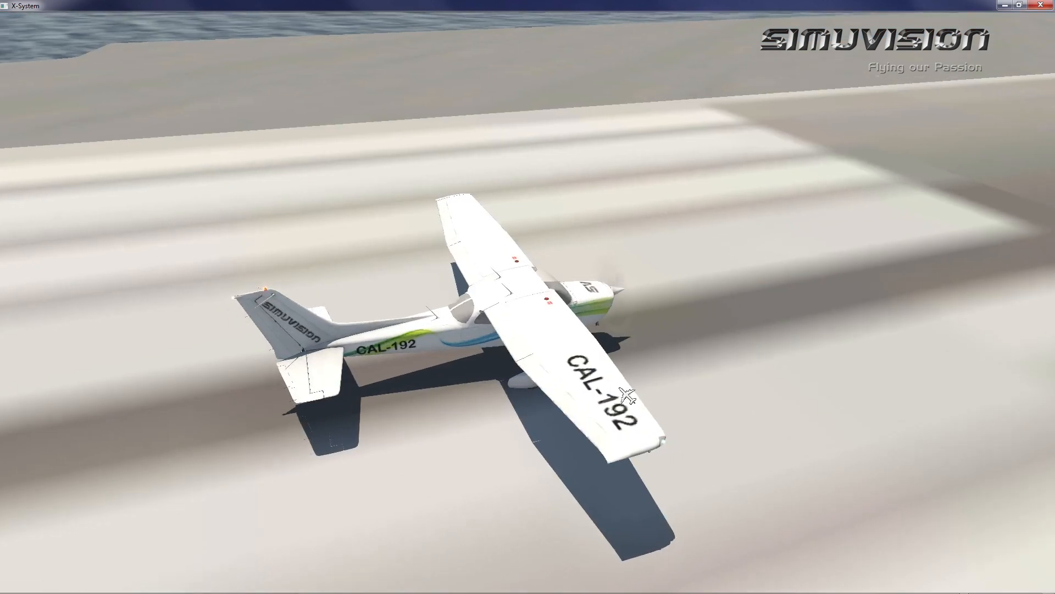
pyautogui.scroll(3, 469, 410)
pyautogui.scroll(-3, 468, 410)
pyautogui.moveTo(647, 398); pyautogui.dragTo(479, 396)
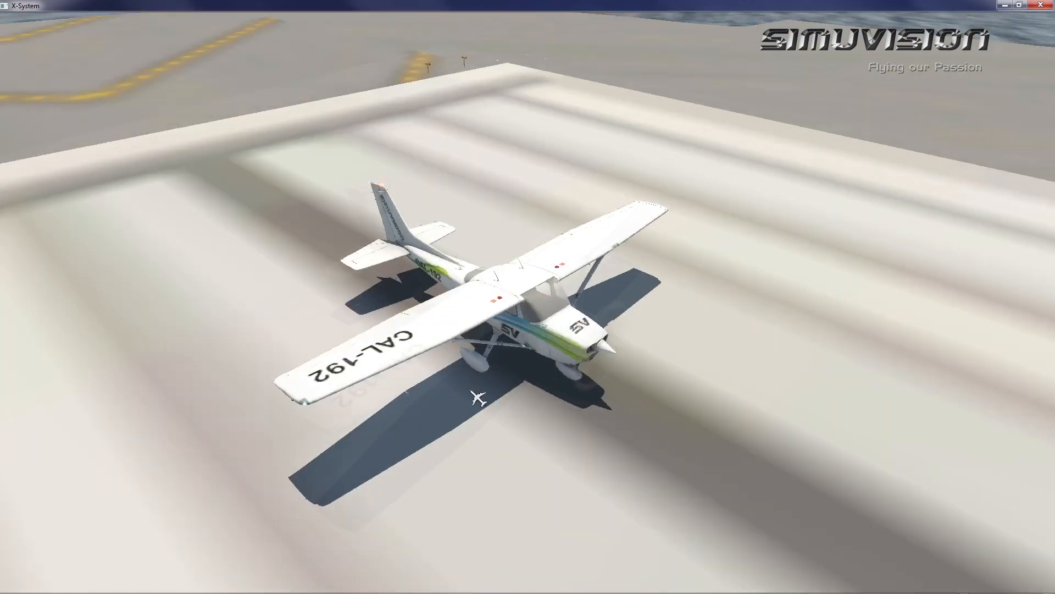
pyautogui.moveTo(702, 394); pyautogui.dragTo(396, 369)
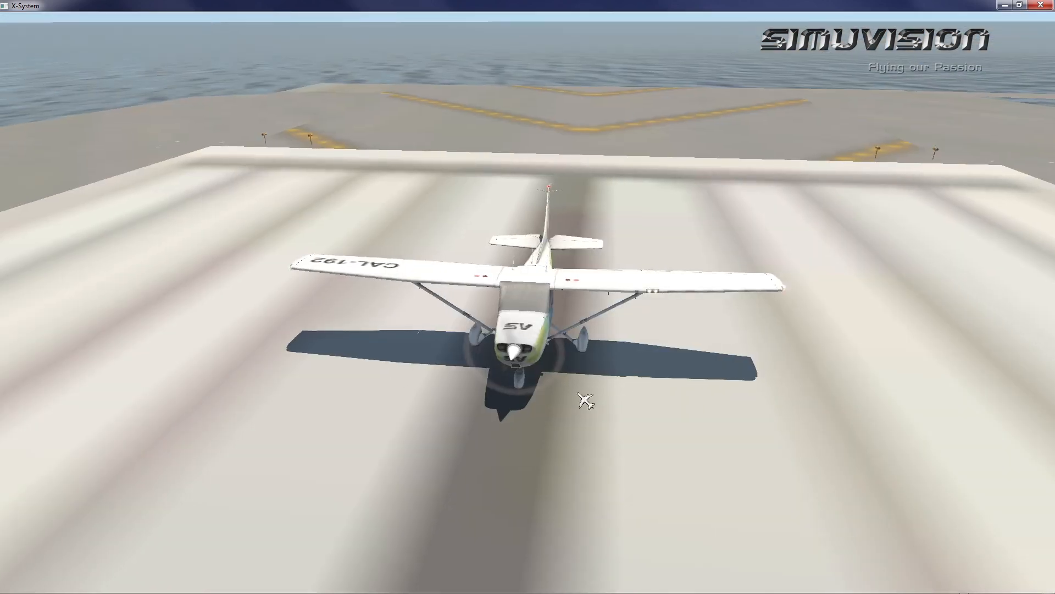
pyautogui.moveTo(565, 424); pyautogui.dragTo(286, 313)
pyautogui.moveTo(704, 379); pyautogui.dragTo(452, 357)
pyautogui.moveTo(753, 356); pyautogui.dragTo(586, 366)
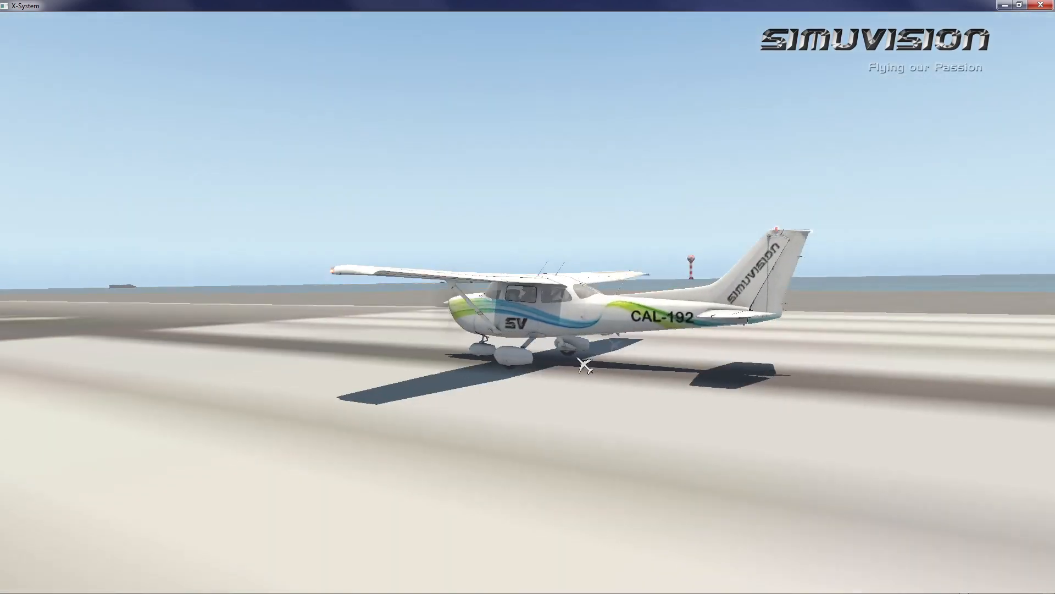
pyautogui.moveTo(784, 401); pyautogui.dragTo(737, 401)
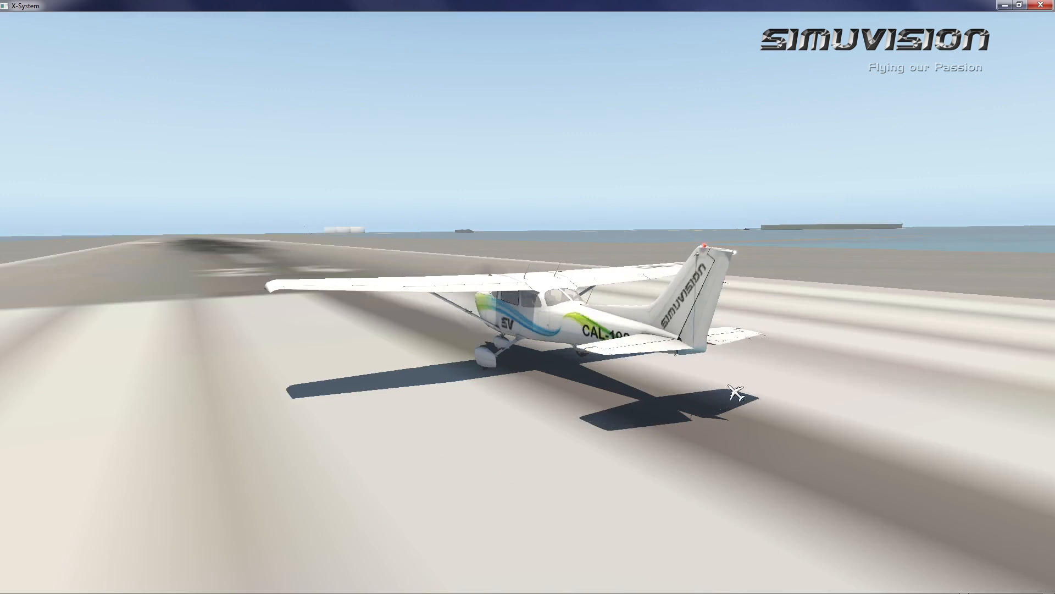
pyautogui.moveTo(832, 393); pyautogui.dragTo(625, 370)
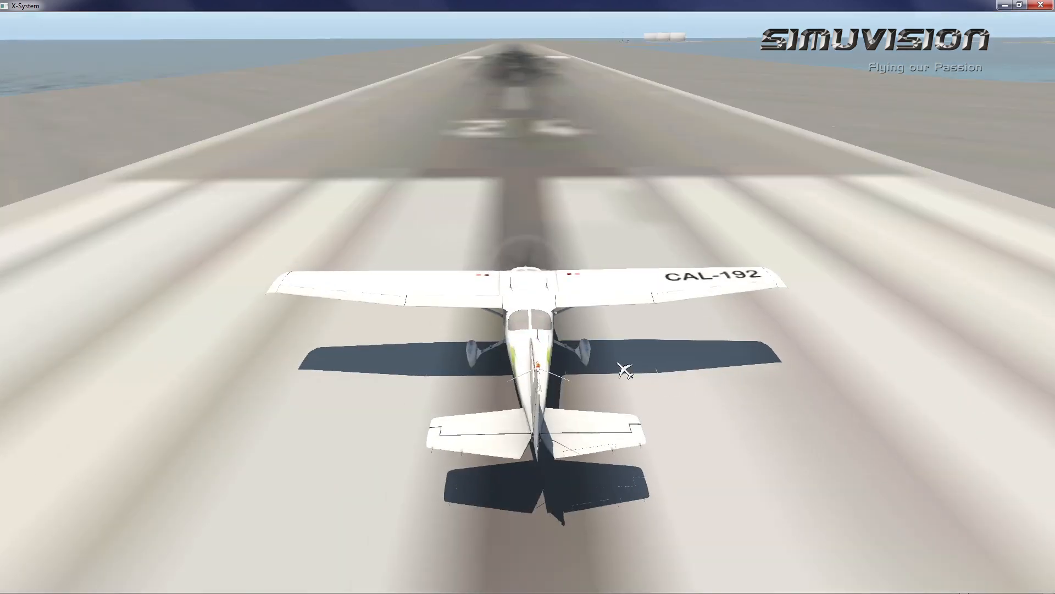